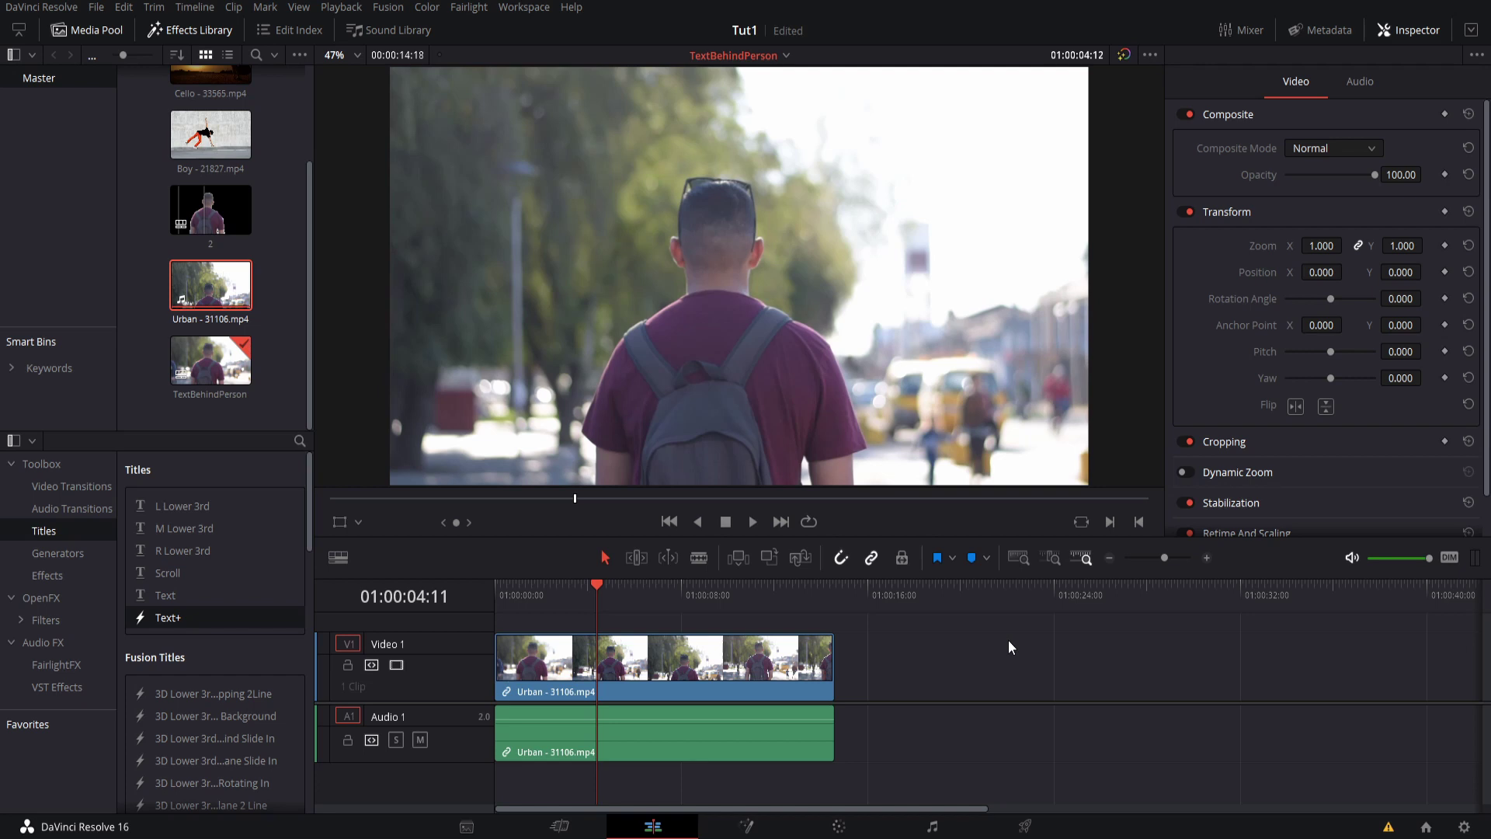
Open the Urban - 31106.mp4 clip from the TextBehindPerson timeline in the Color page
scroll(926, 464, down, 1)
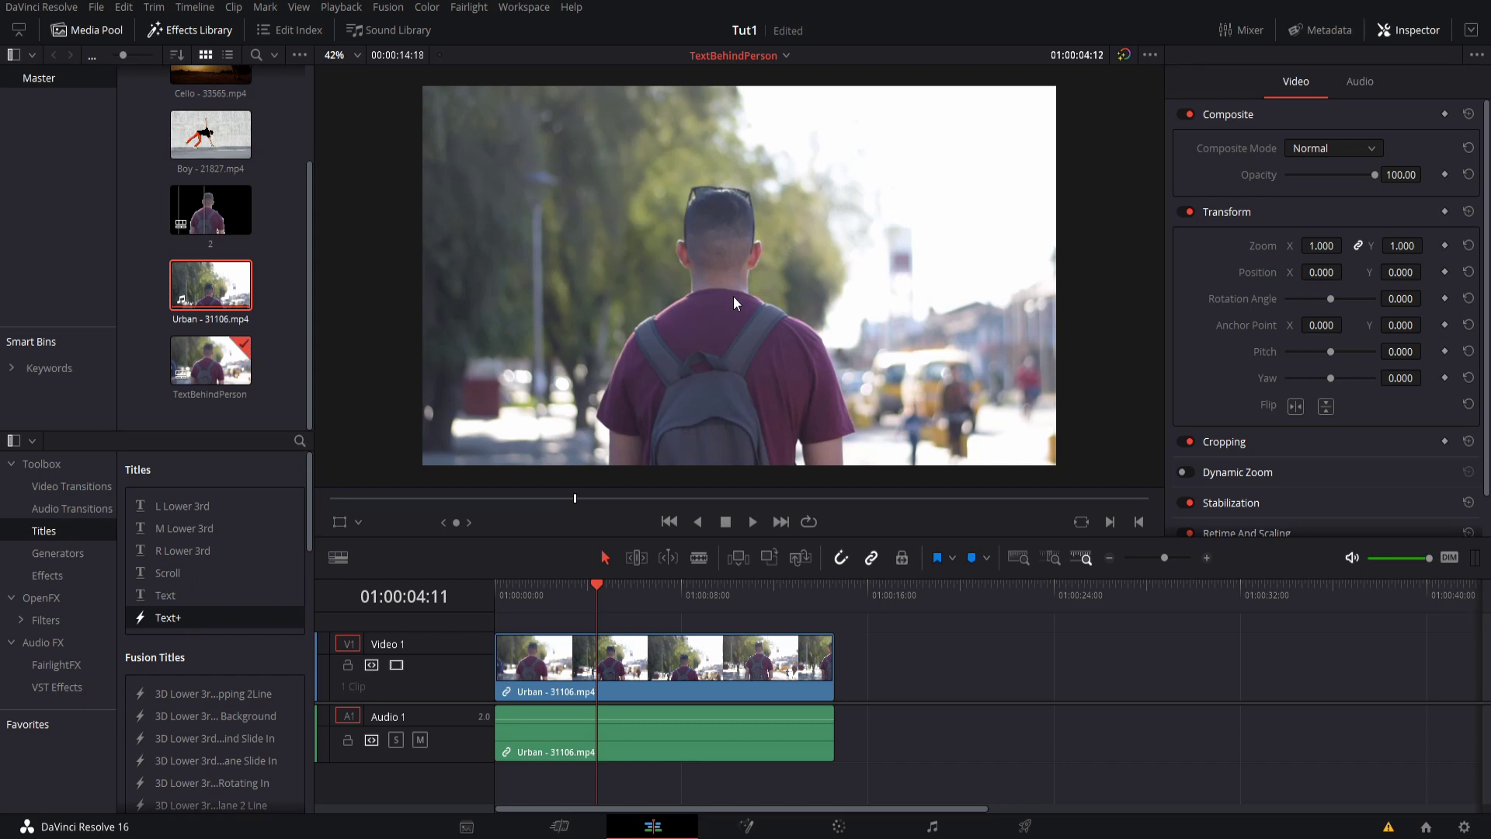
key(Right)
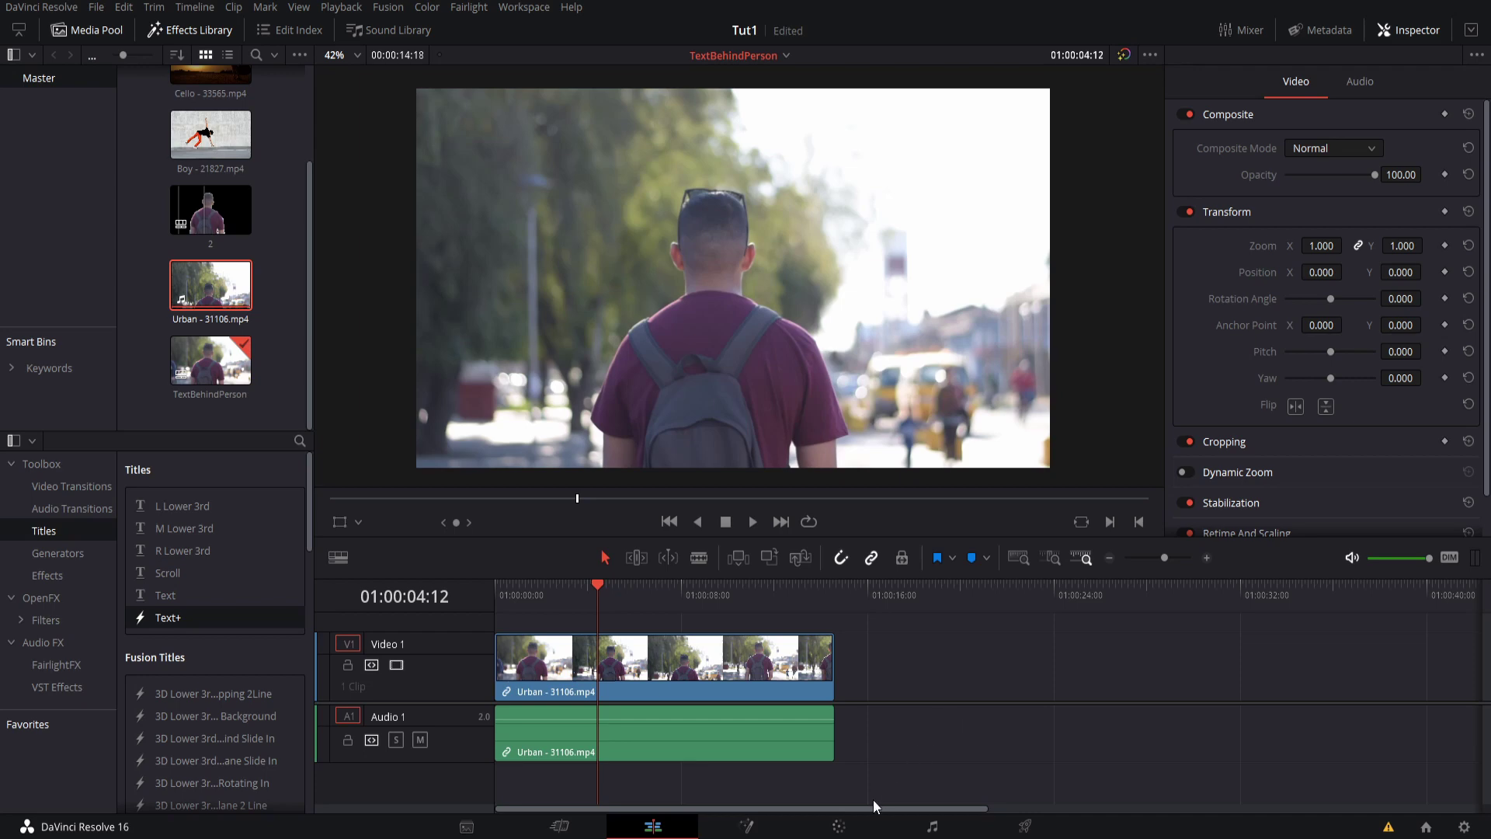
click(843, 828)
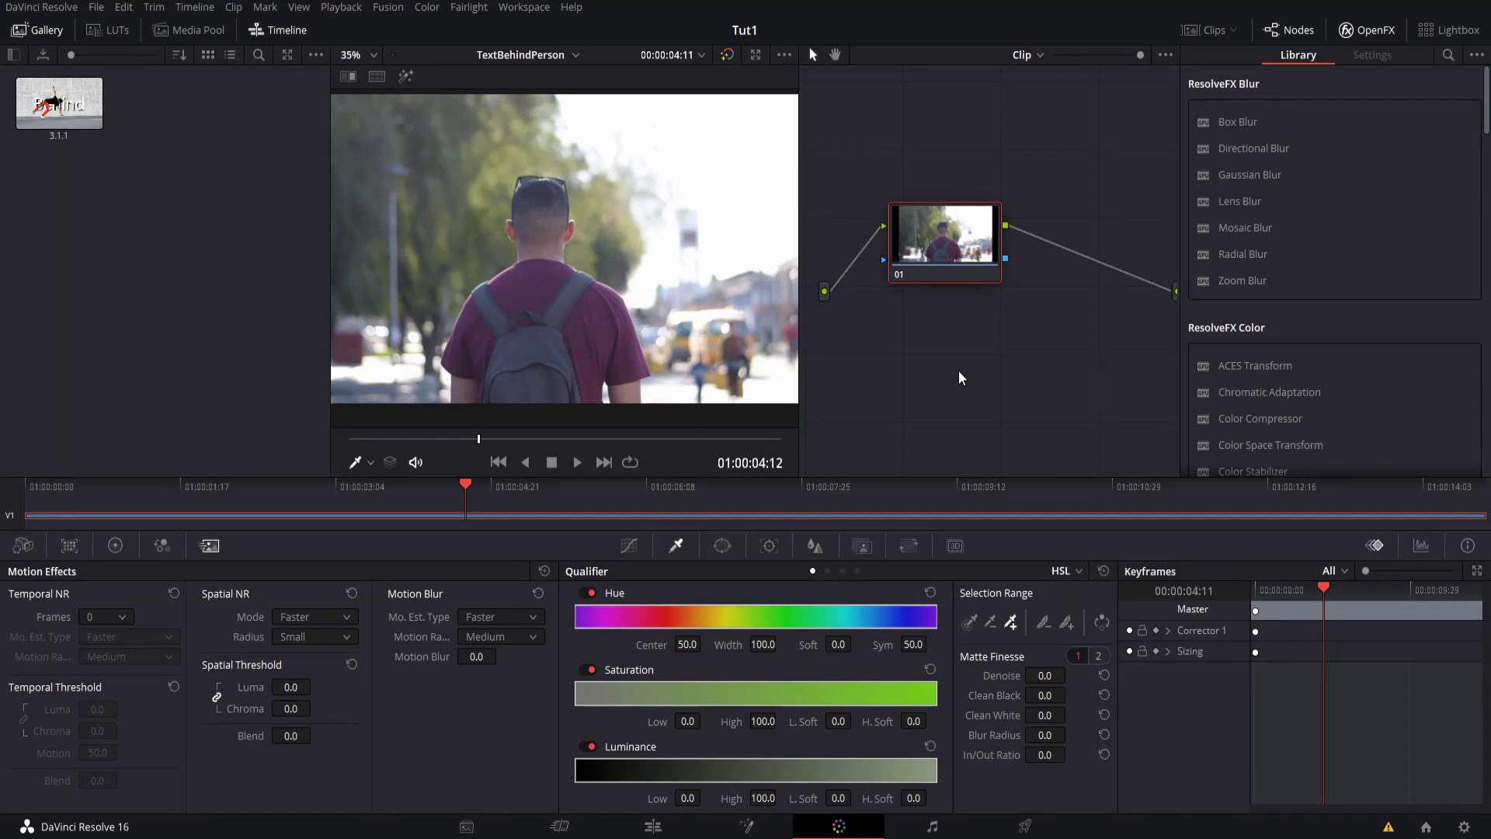
Play the clip from its first frame to review how the man moves through the shot
scroll(461, 242, down, 2)
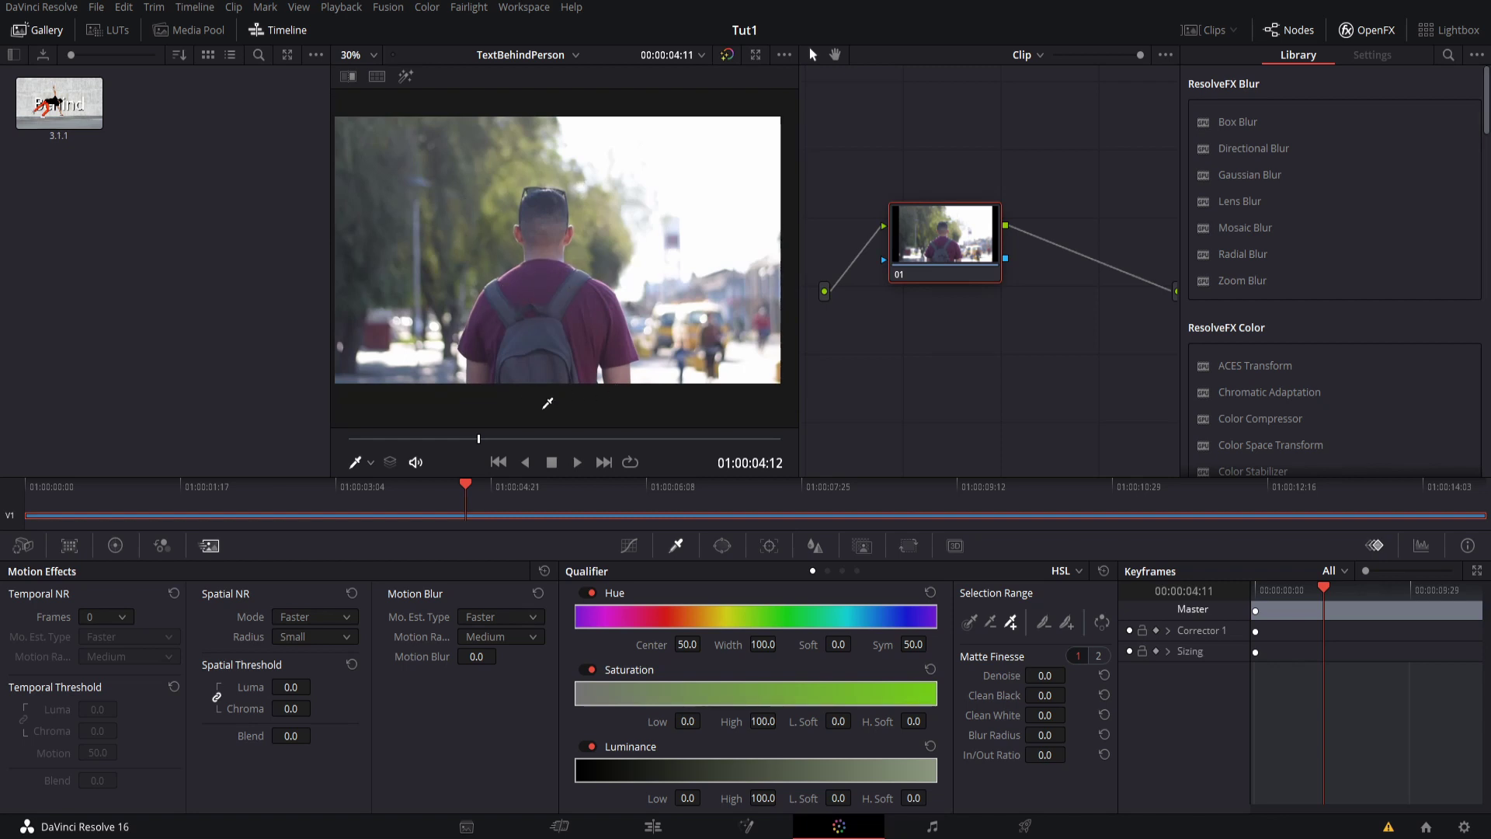
key(Home)
click(577, 462)
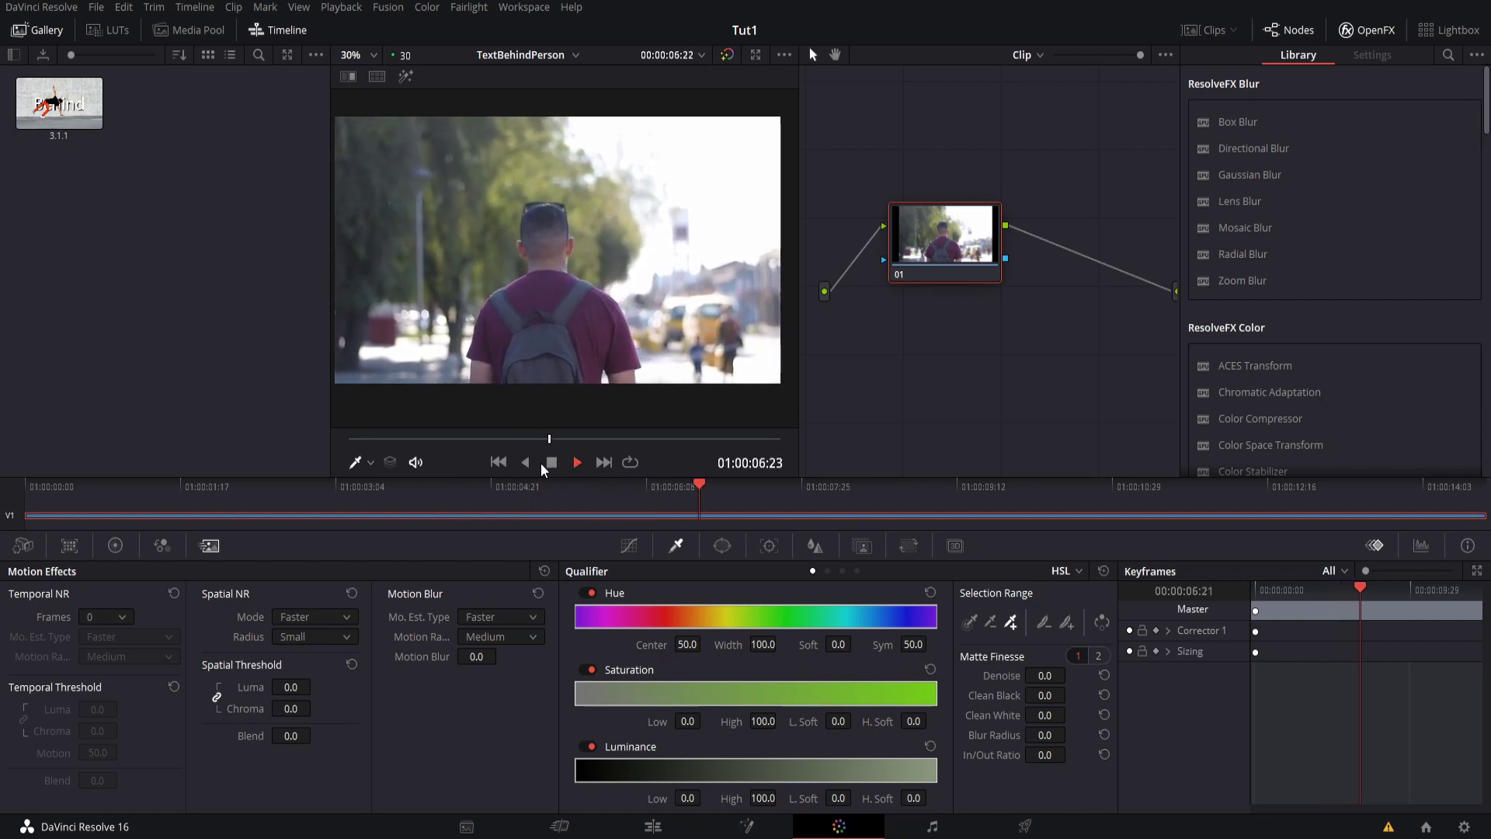
click(546, 466)
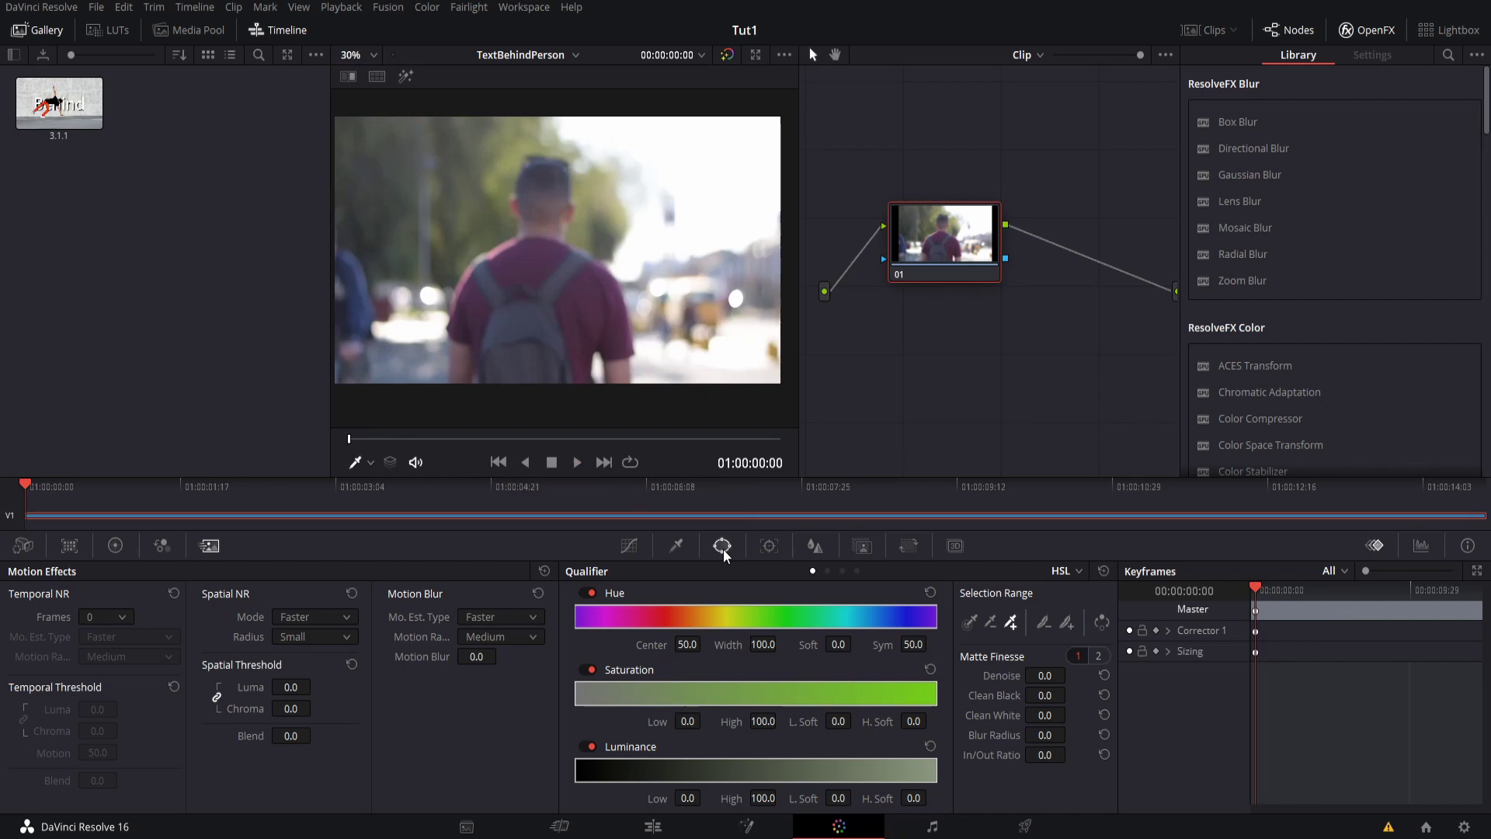
Start a Curve window on the first frame and trace it loosely up the man's left arm, shoulder, neck and side of the head
click(722, 546)
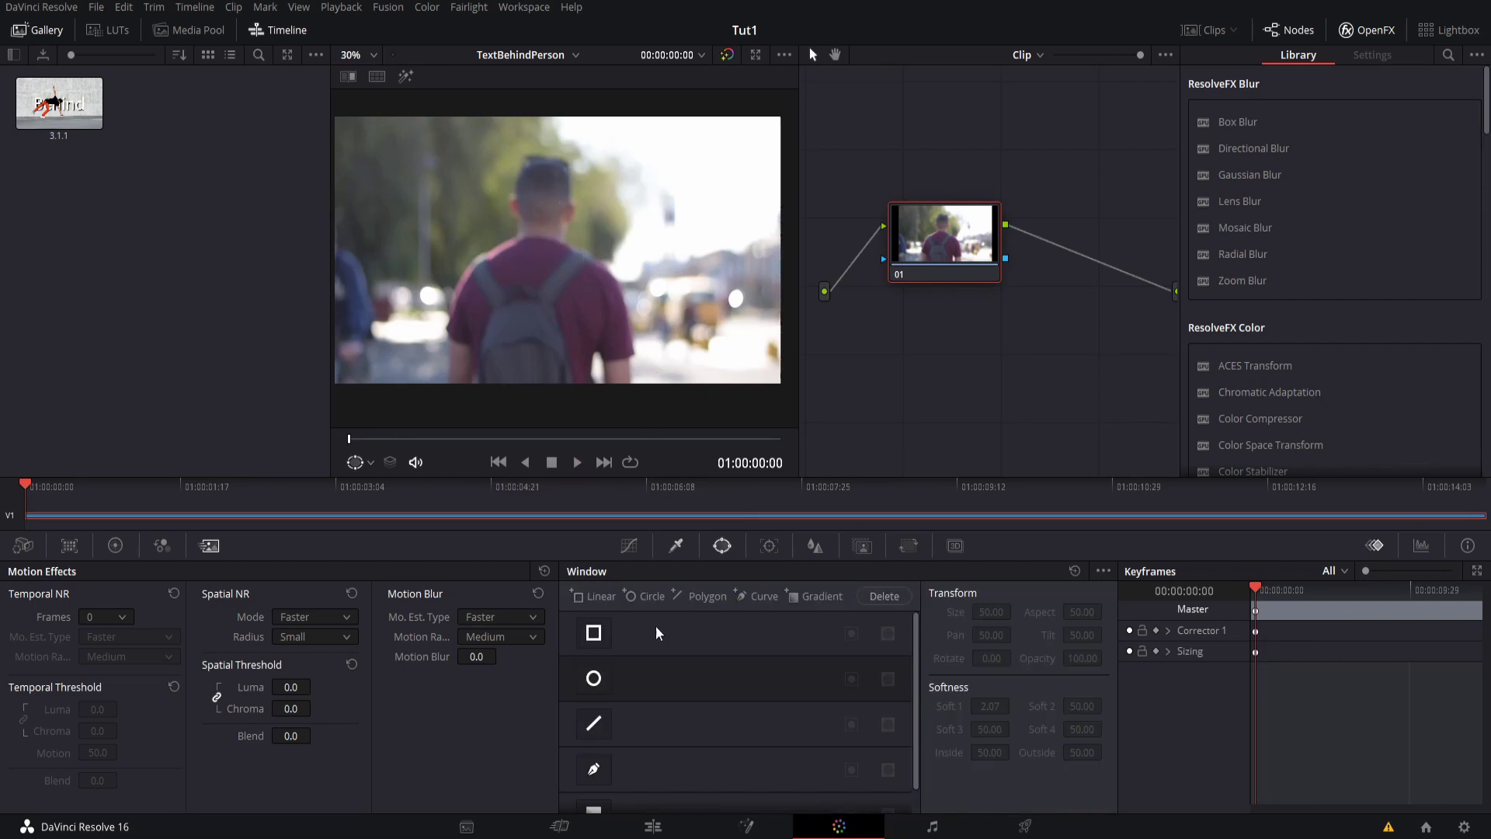
click(608, 773)
scroll(555, 357, up, 2)
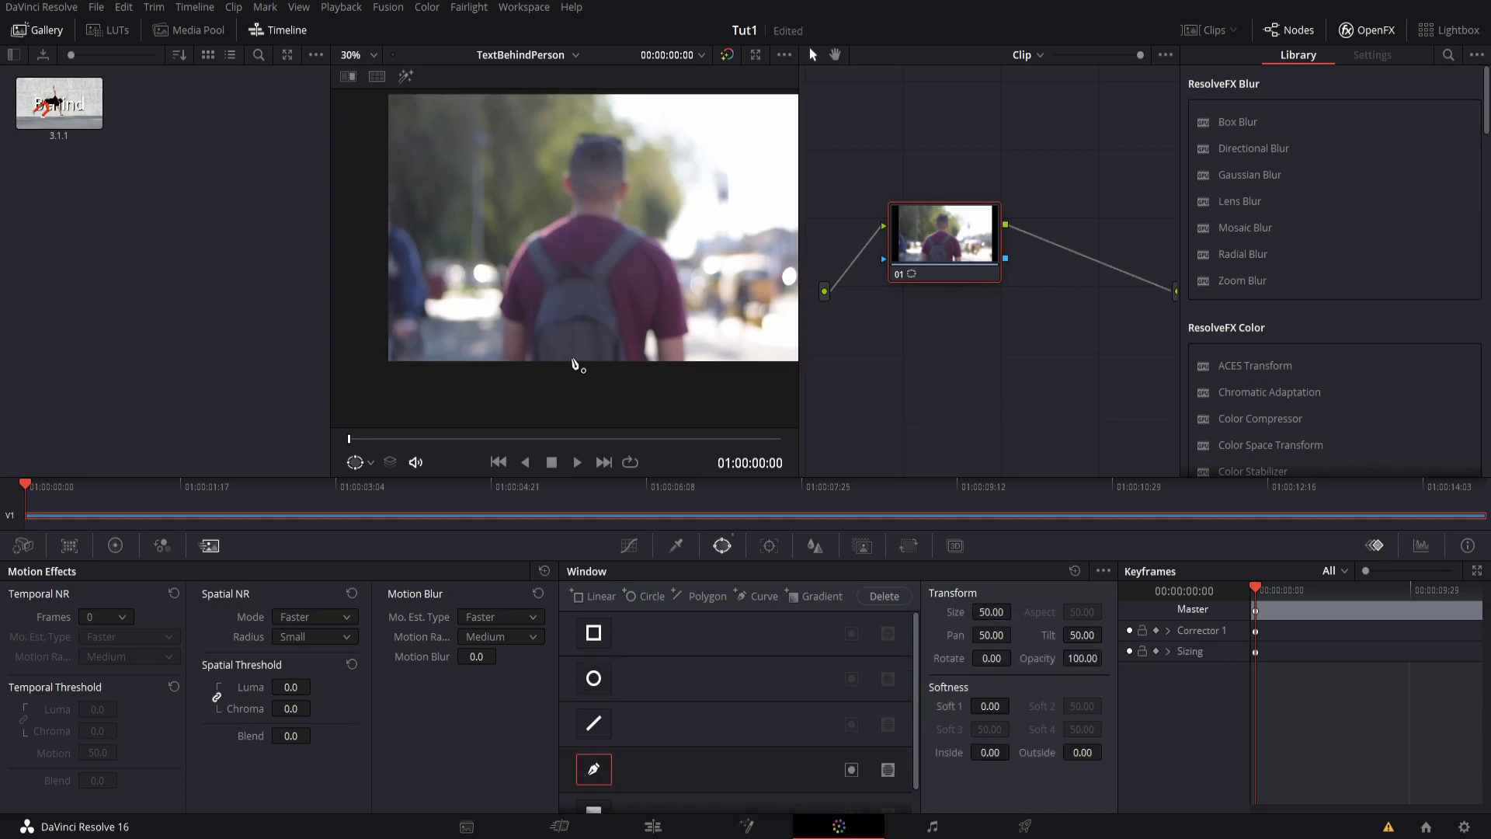
scroll(435, 355, up, 1)
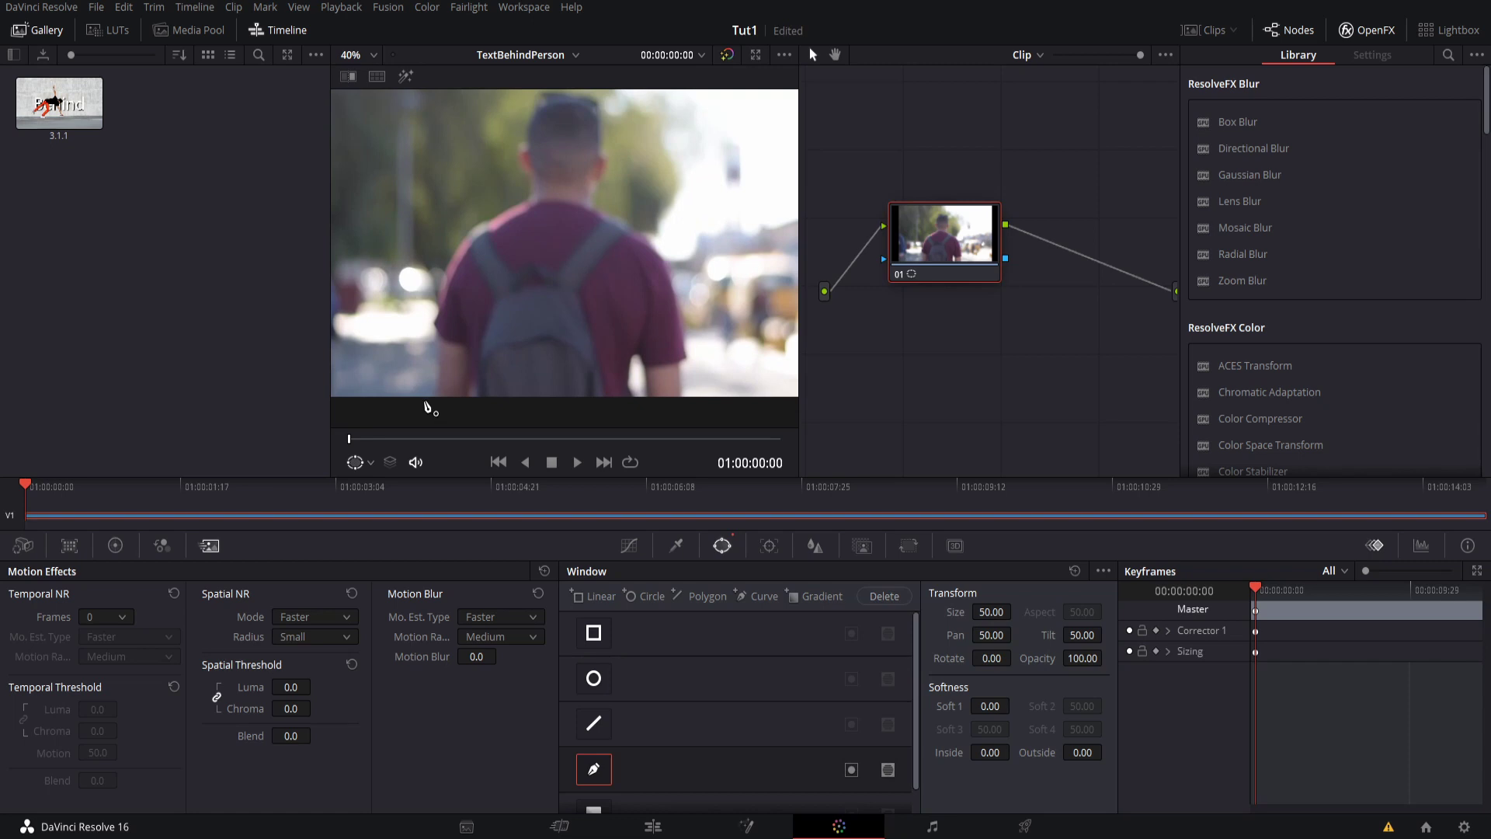
click(424, 401)
click(430, 309)
drag(472, 219, 497, 206)
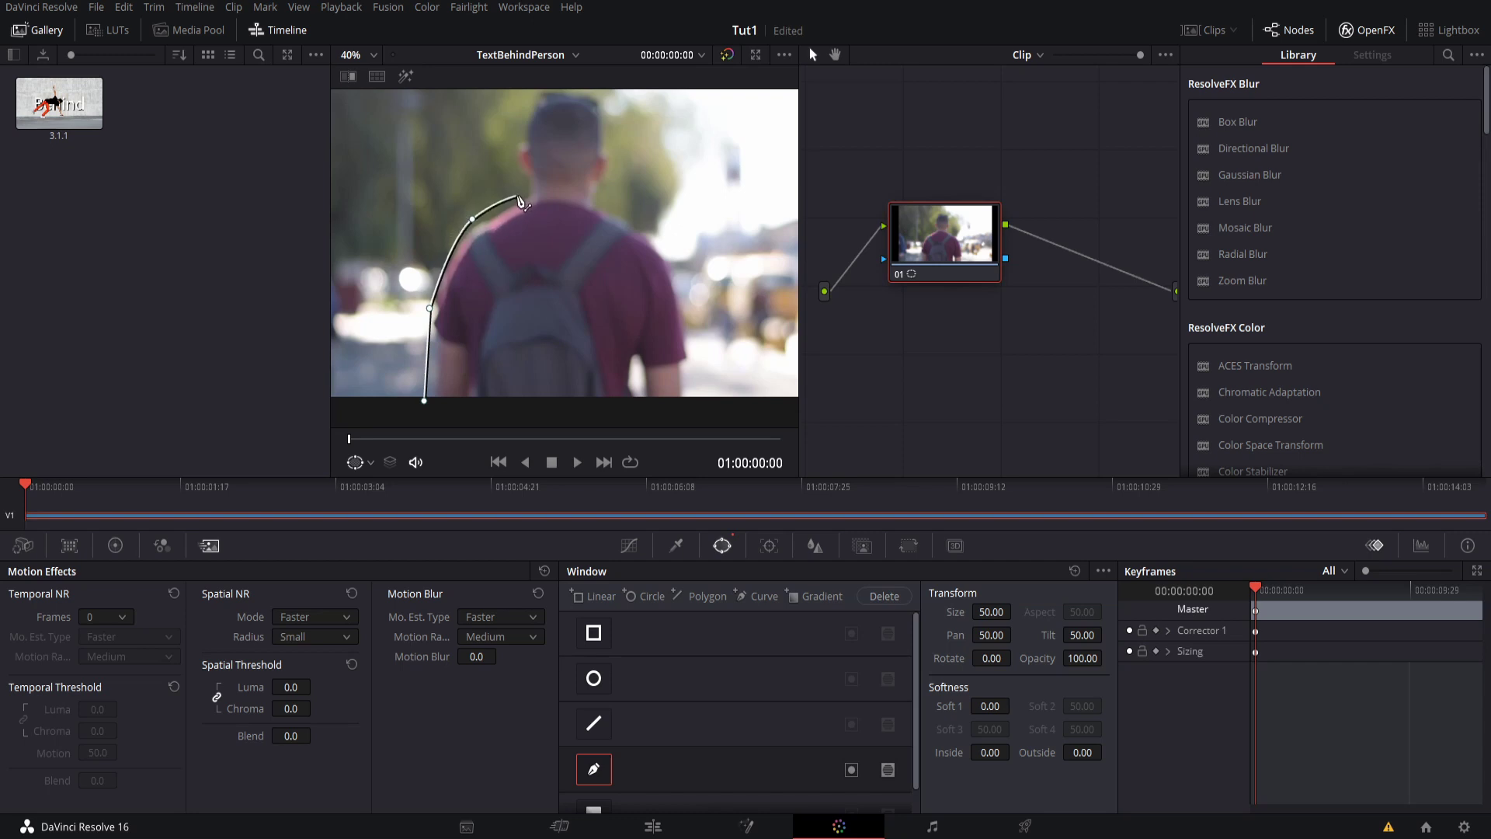
click(519, 196)
click(510, 161)
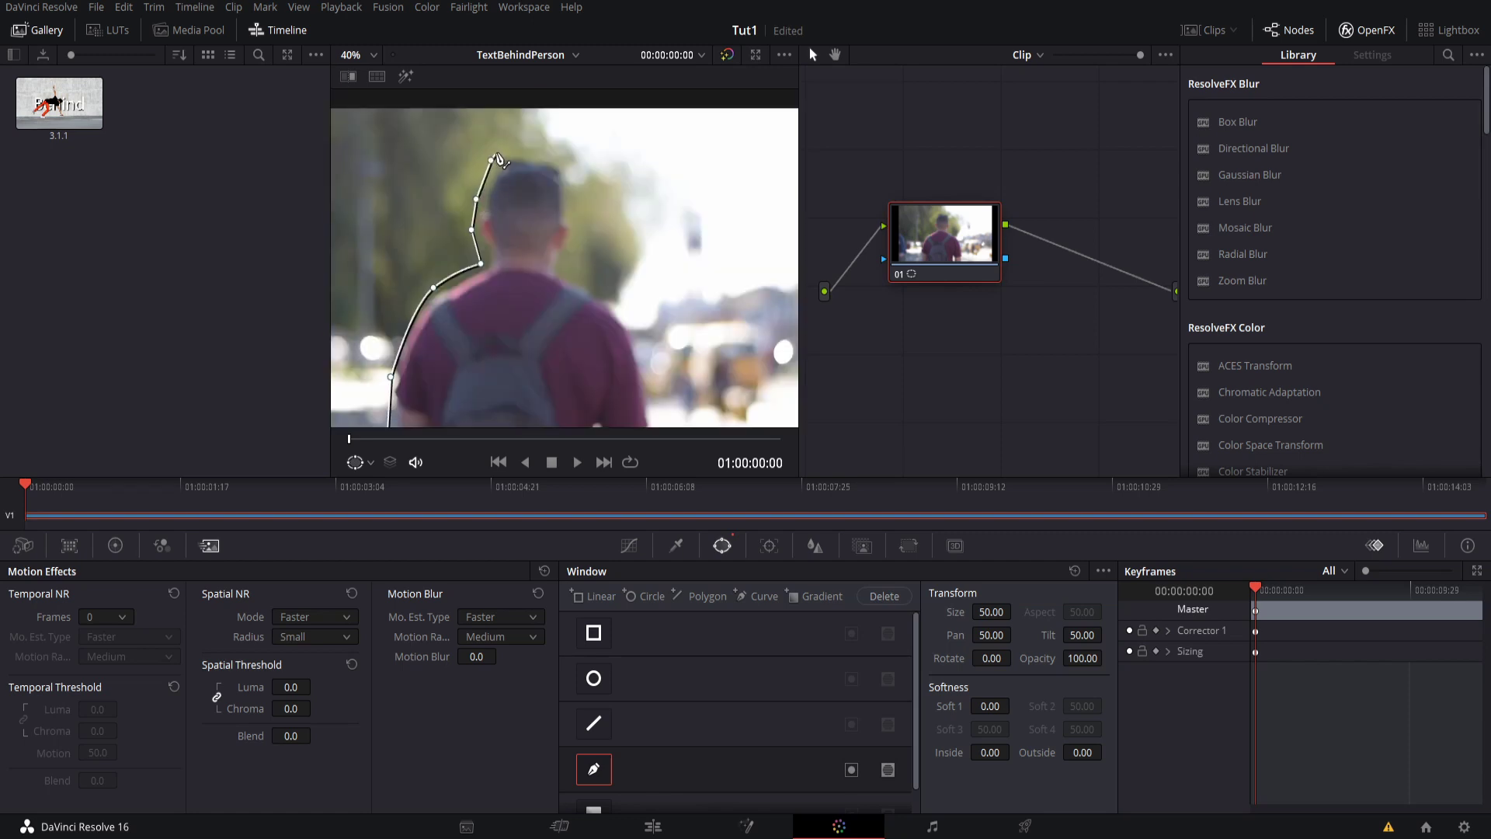
Continue the curve outline over the top of the man's head and down to the right side of his neck
click(499, 150)
click(562, 158)
click(569, 206)
click(572, 232)
click(564, 257)
click(563, 271)
Trace the curve along the man's right shoulder and arm to below the frame edge, and close it at its starting point
drag(617, 294, 576, 263)
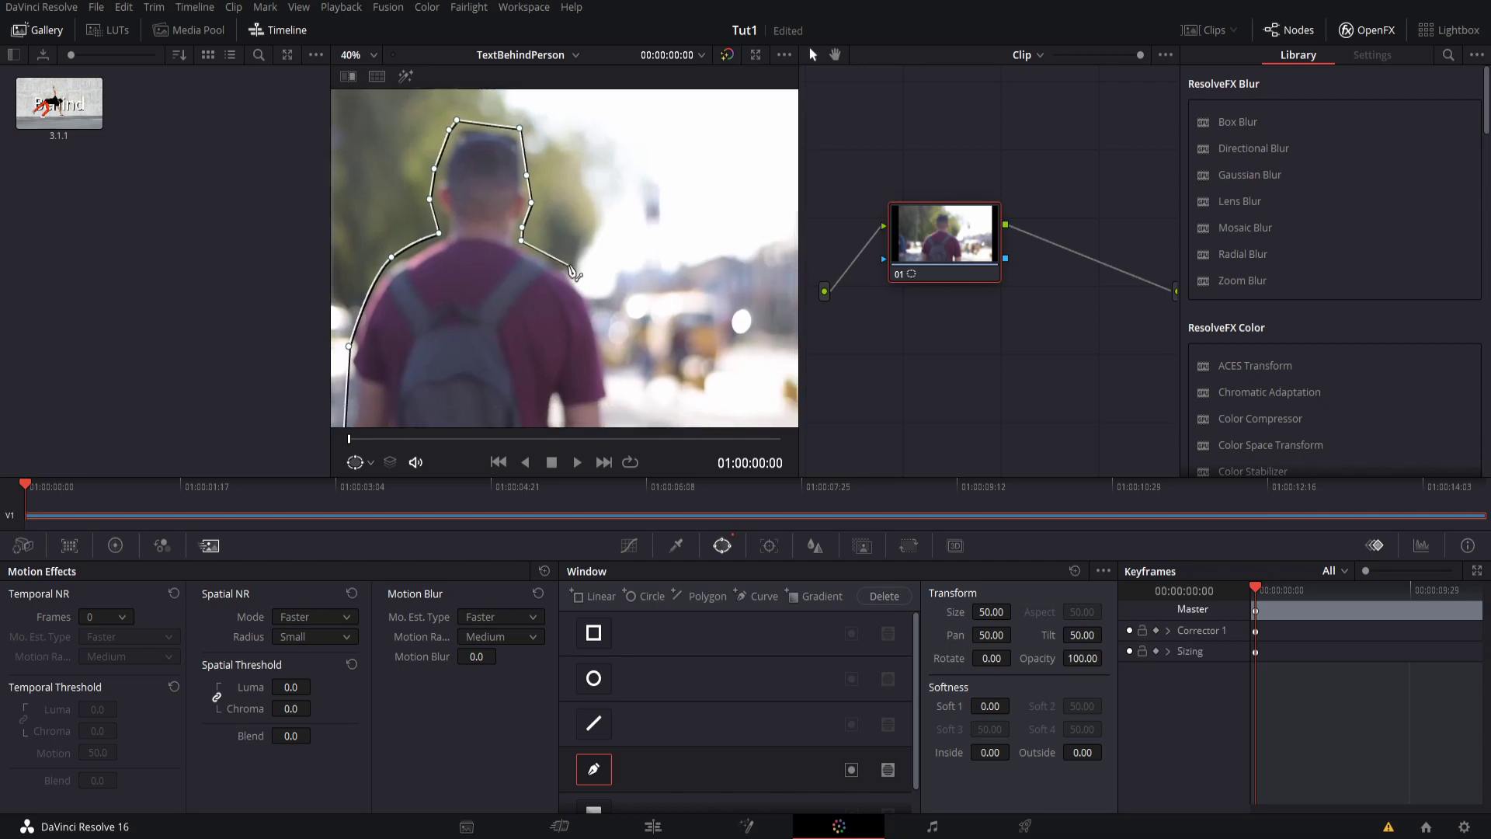
click(569, 266)
click(602, 327)
drag(603, 327, 571, 270)
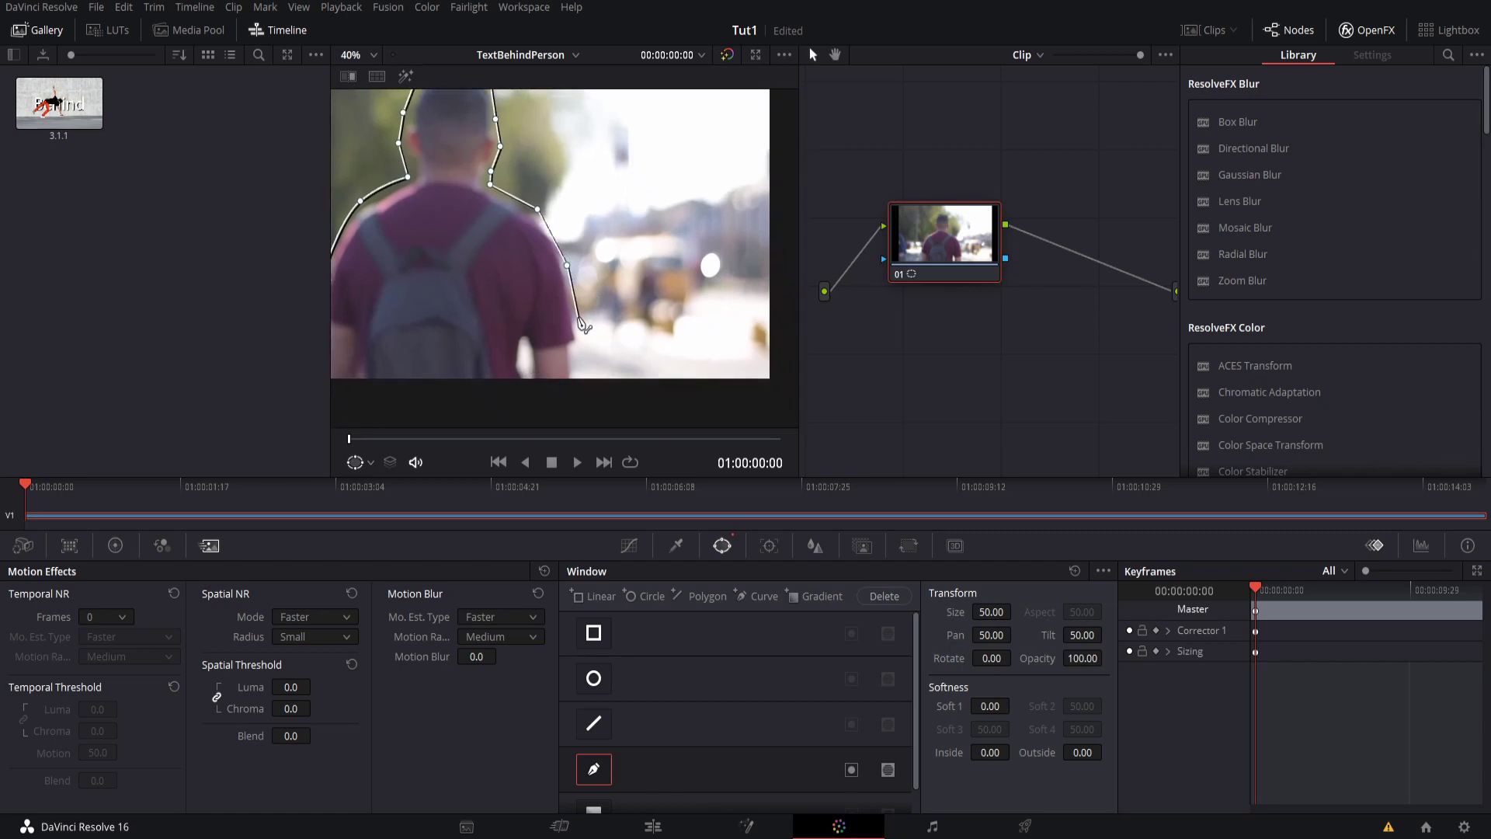
click(577, 319)
click(577, 385)
drag(601, 381, 683, 358)
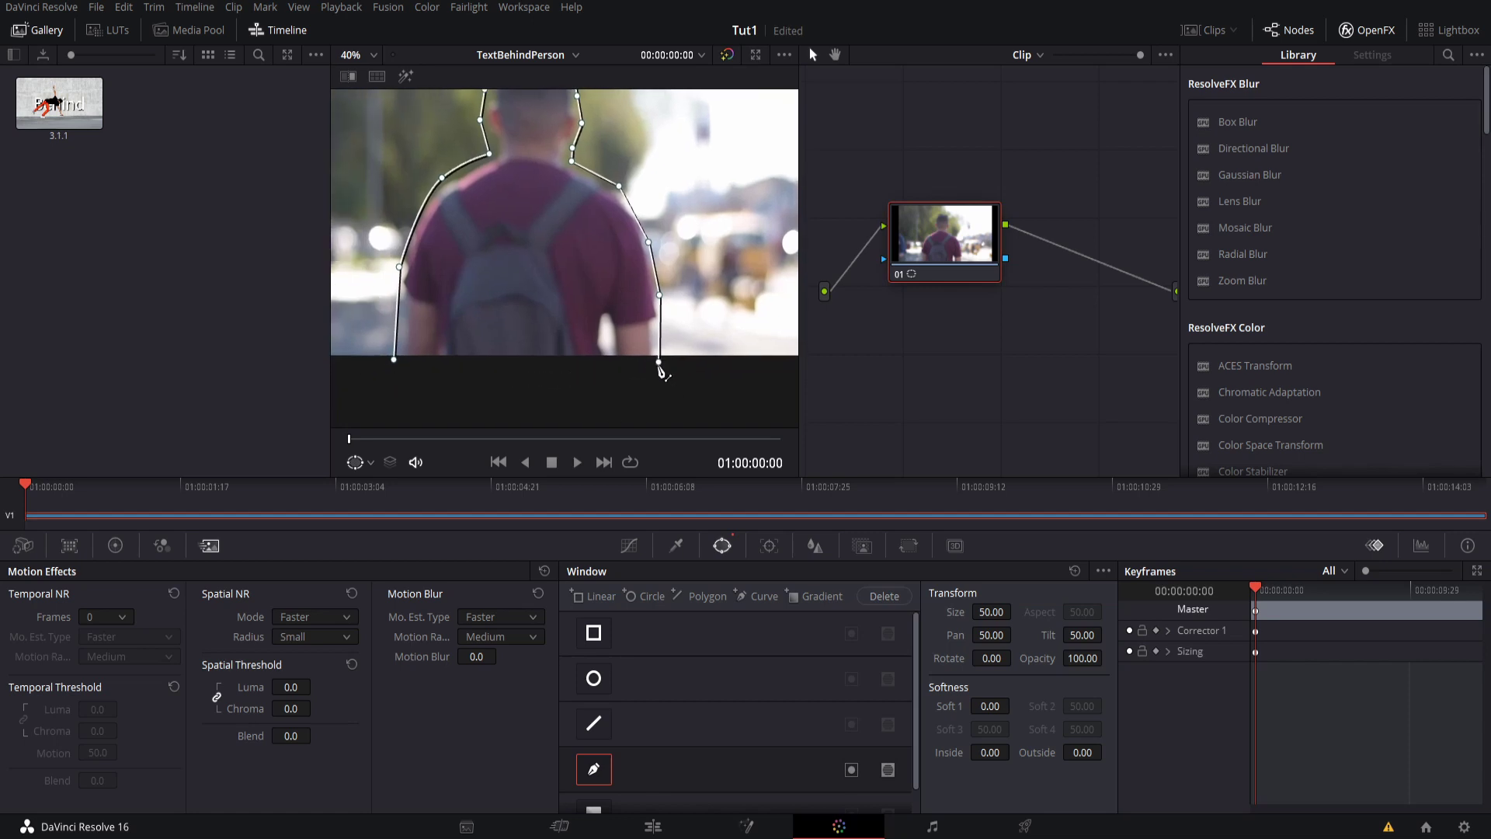
click(394, 360)
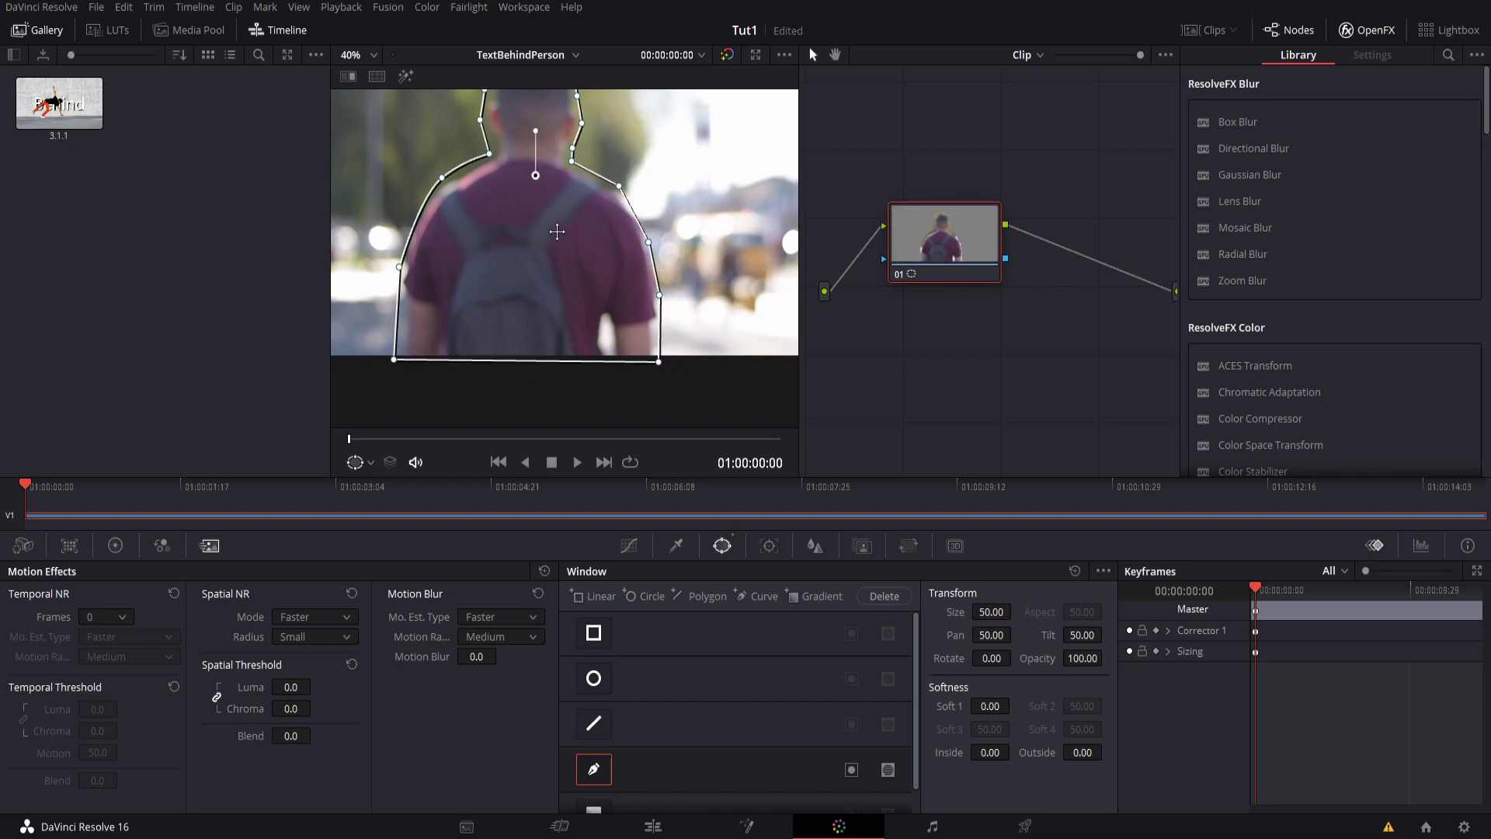
drag(443, 292, 462, 320)
drag(945, 257, 958, 271)
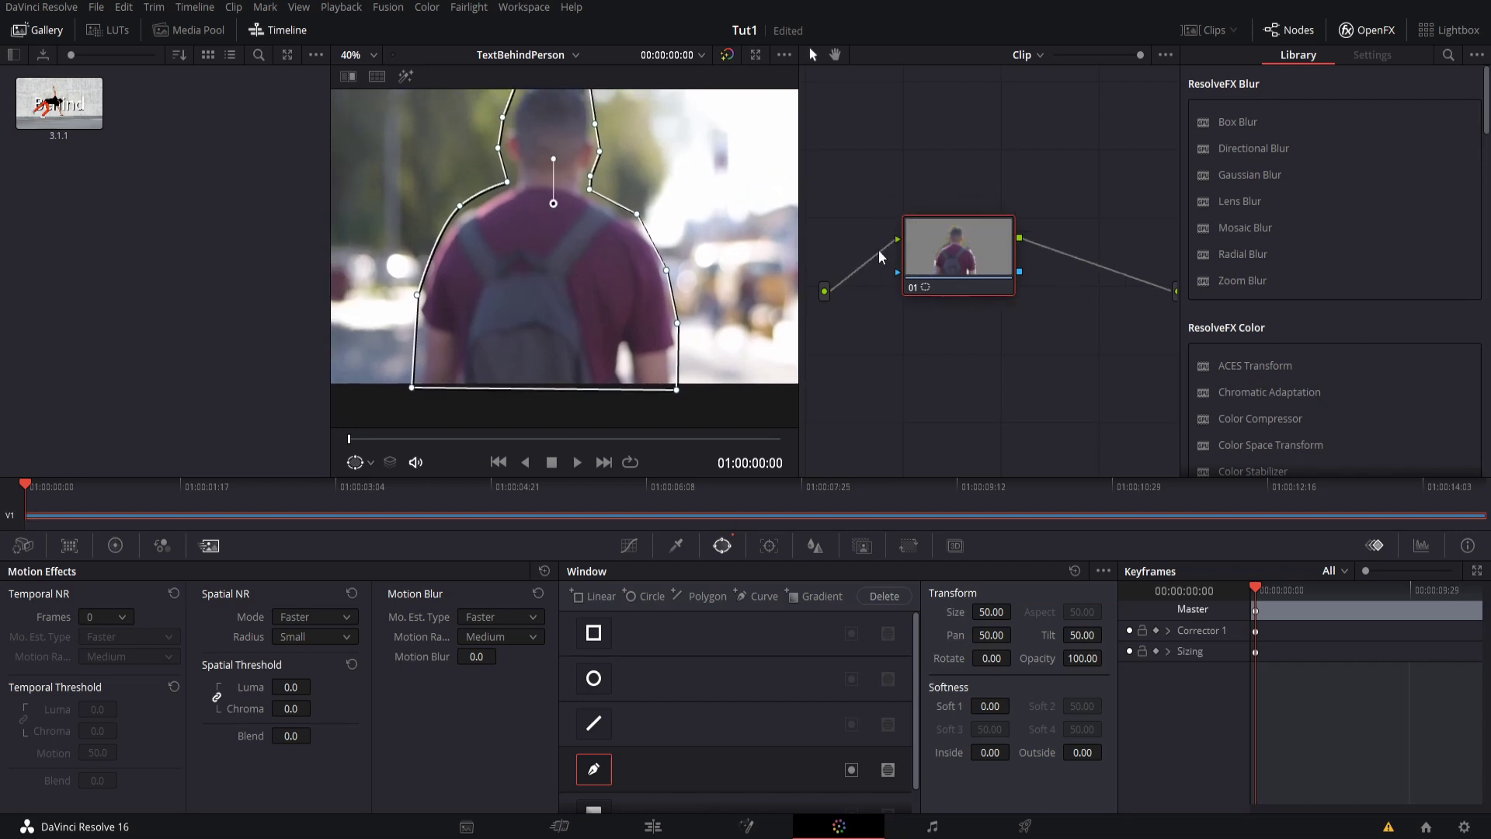
drag(612, 132, 621, 179)
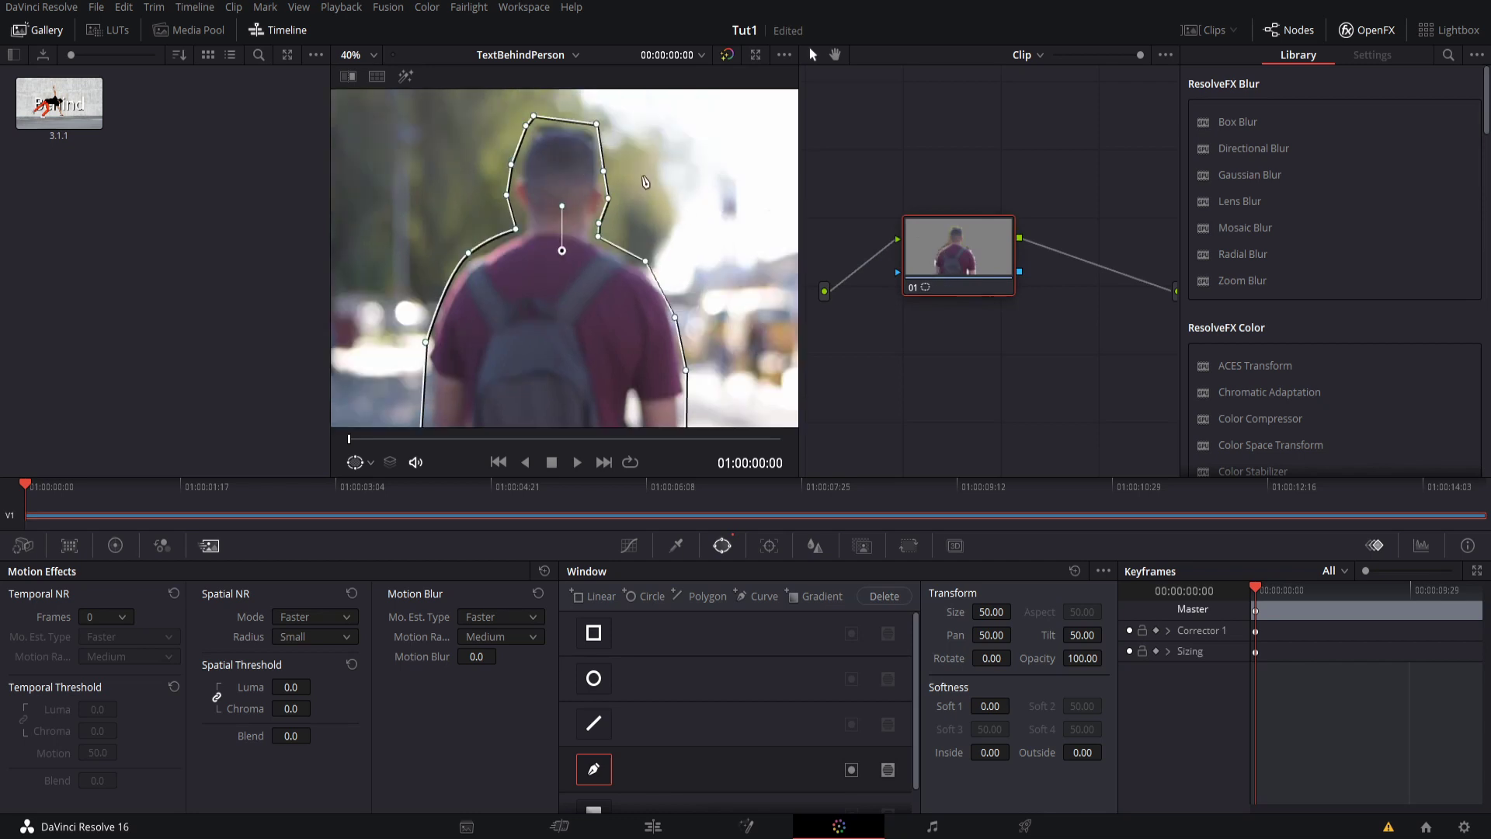
drag(699, 243, 666, 224)
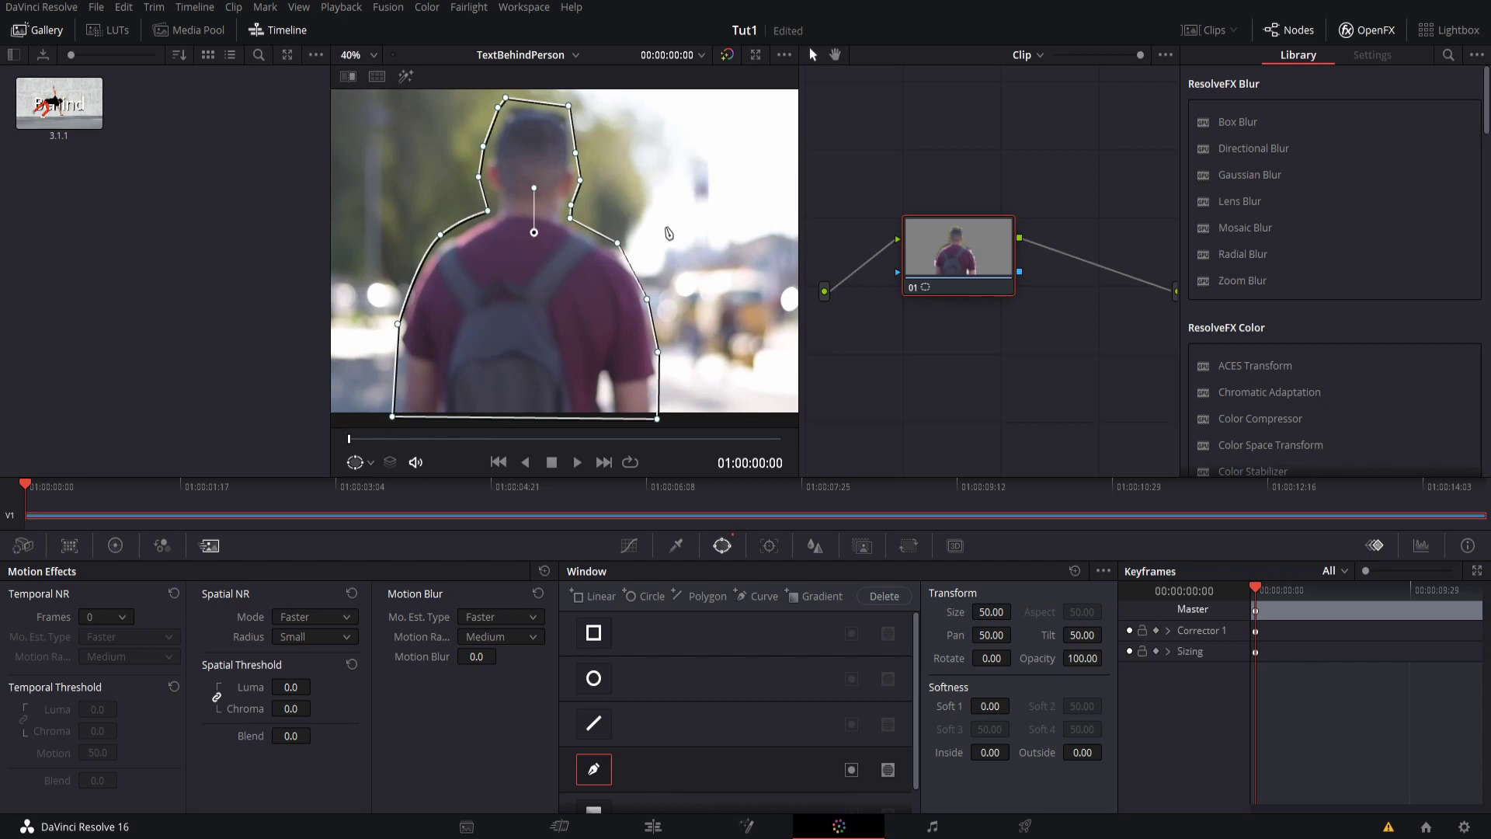
Add an alpha output to the node graph and connect node 01's alpha output to it
drag(964, 247, 918, 254)
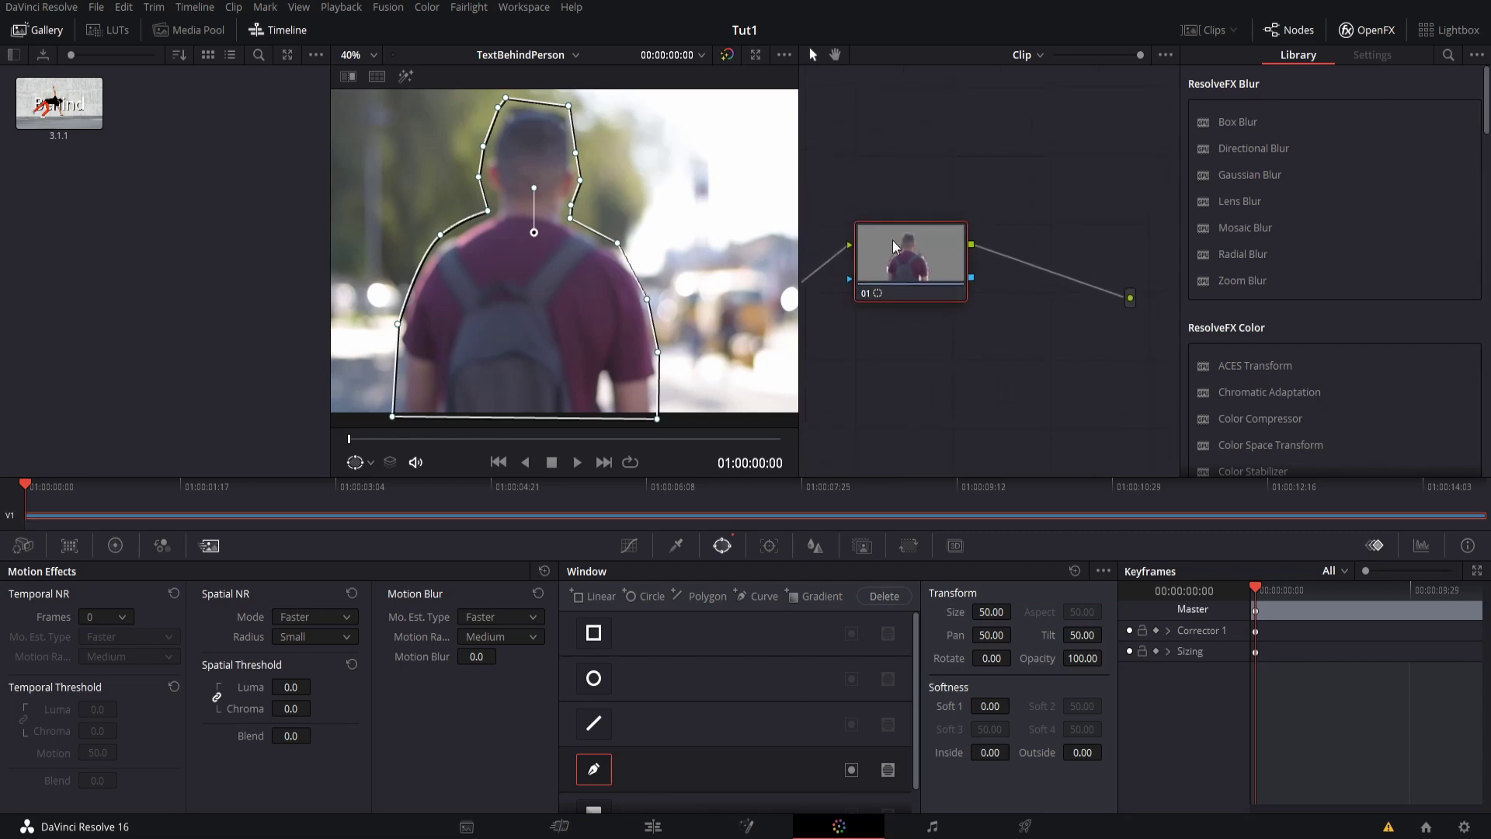
right_click(1127, 327)
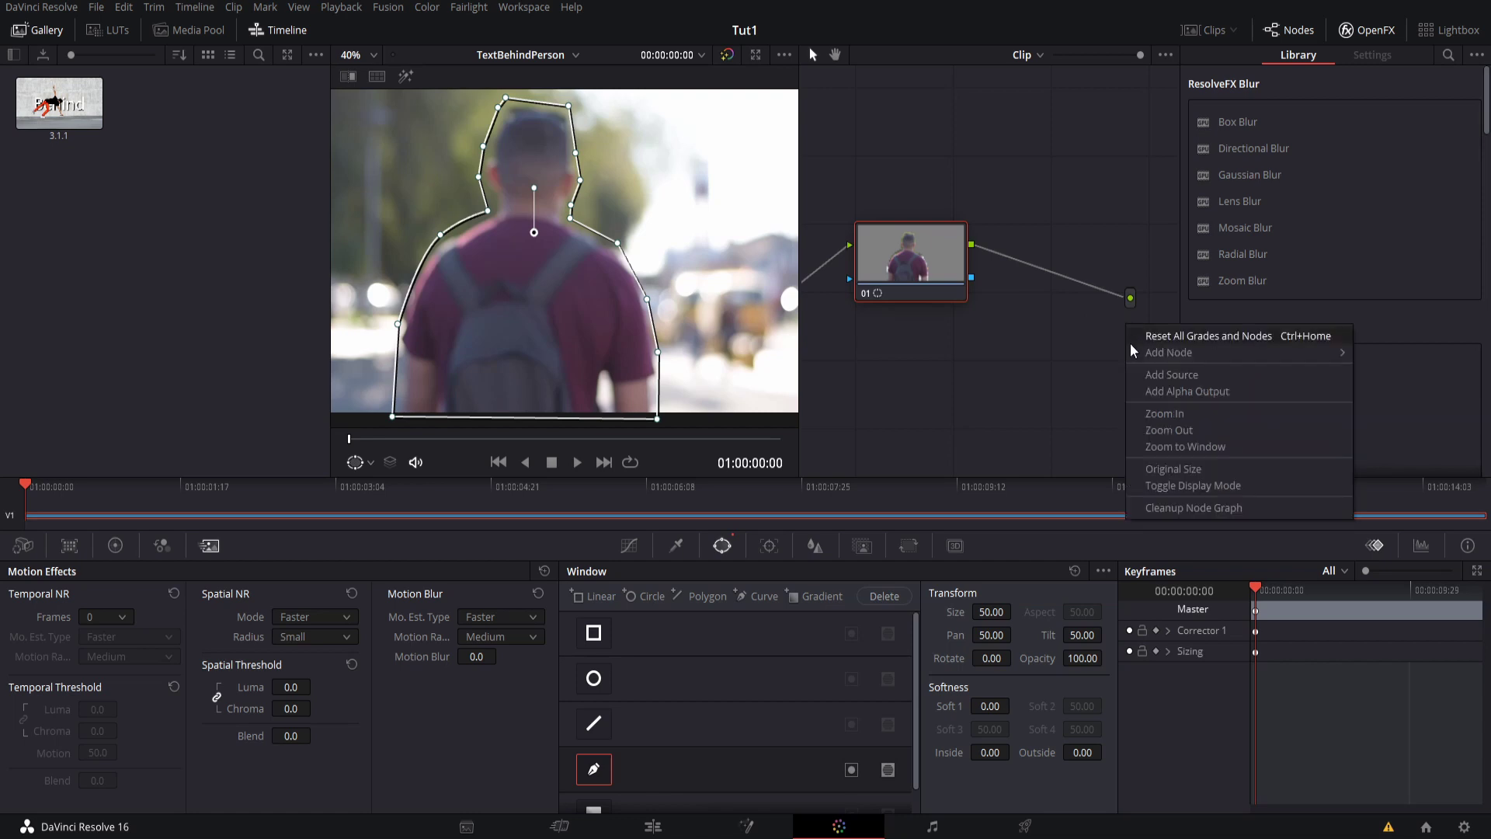
click(1166, 392)
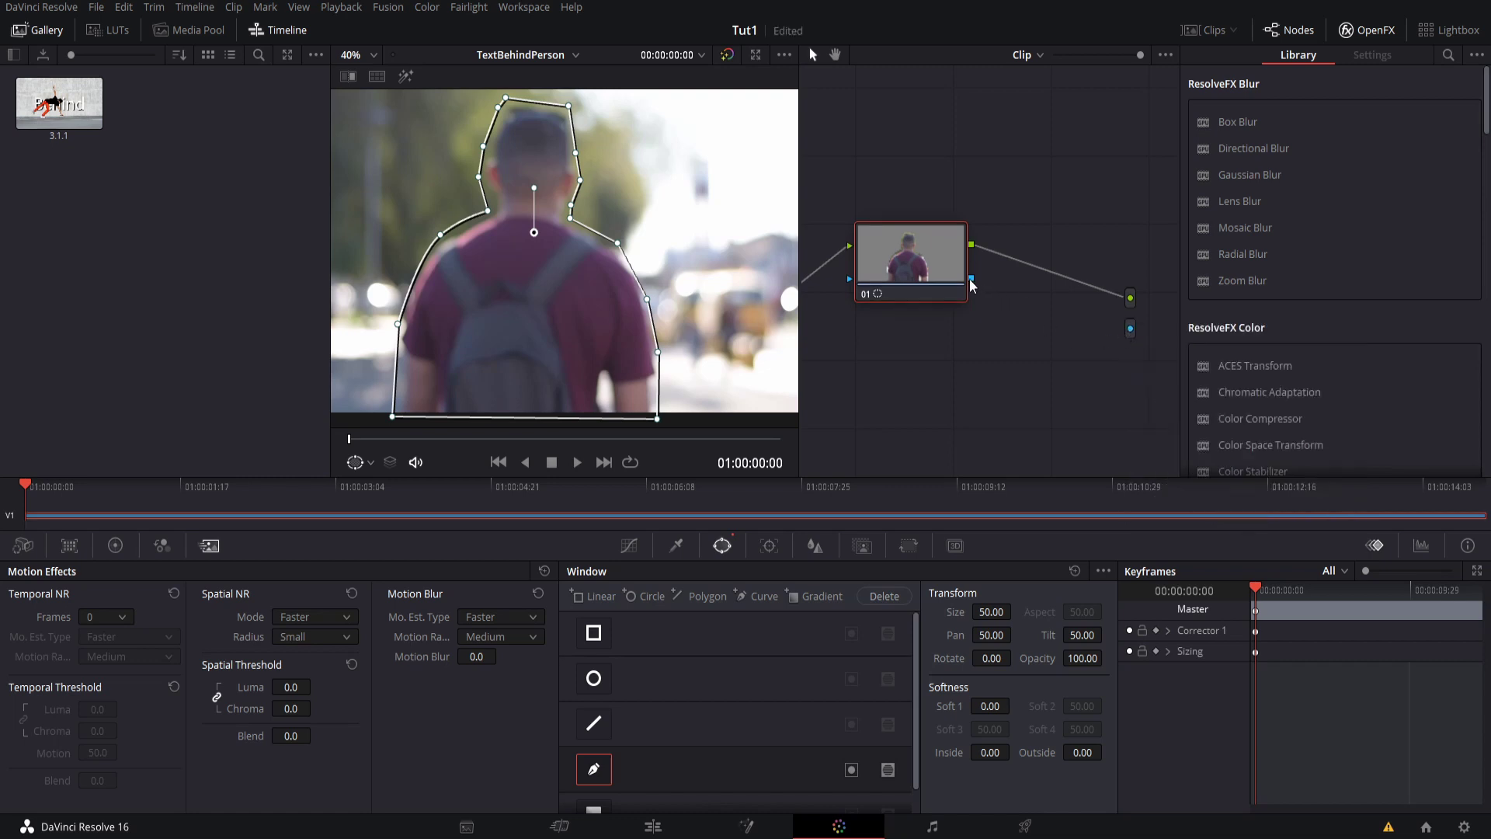
drag(978, 282, 1130, 328)
Scrub through the clip to compare the static mask with the man's movement
scroll(514, 180, down, 2)
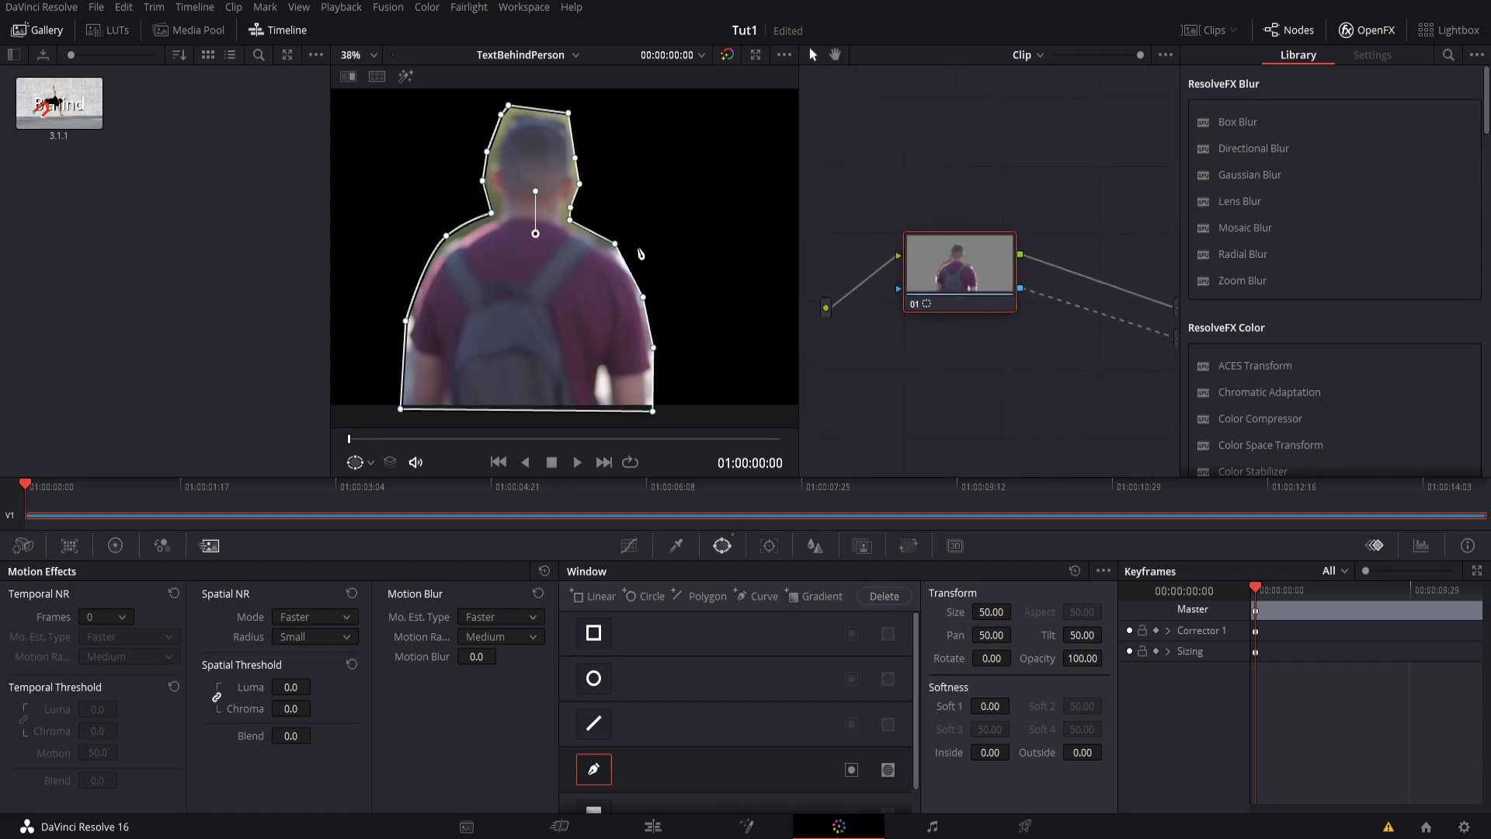
mouse_move(604, 210)
mouse_down()
mouse_move(633, 242)
mouse_move(608, 210)
mouse_up()
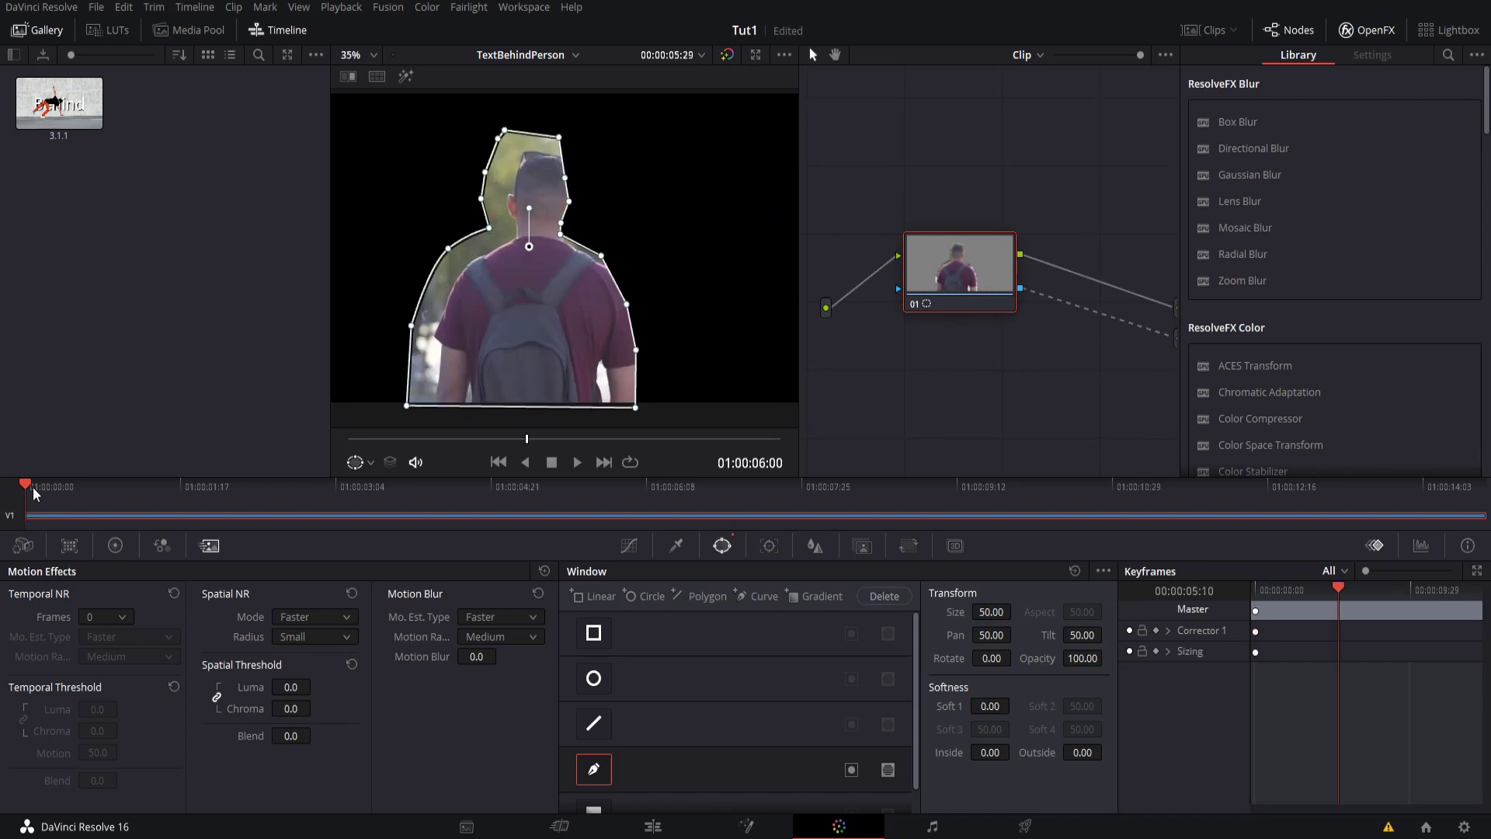
drag(31, 488, 24, 485)
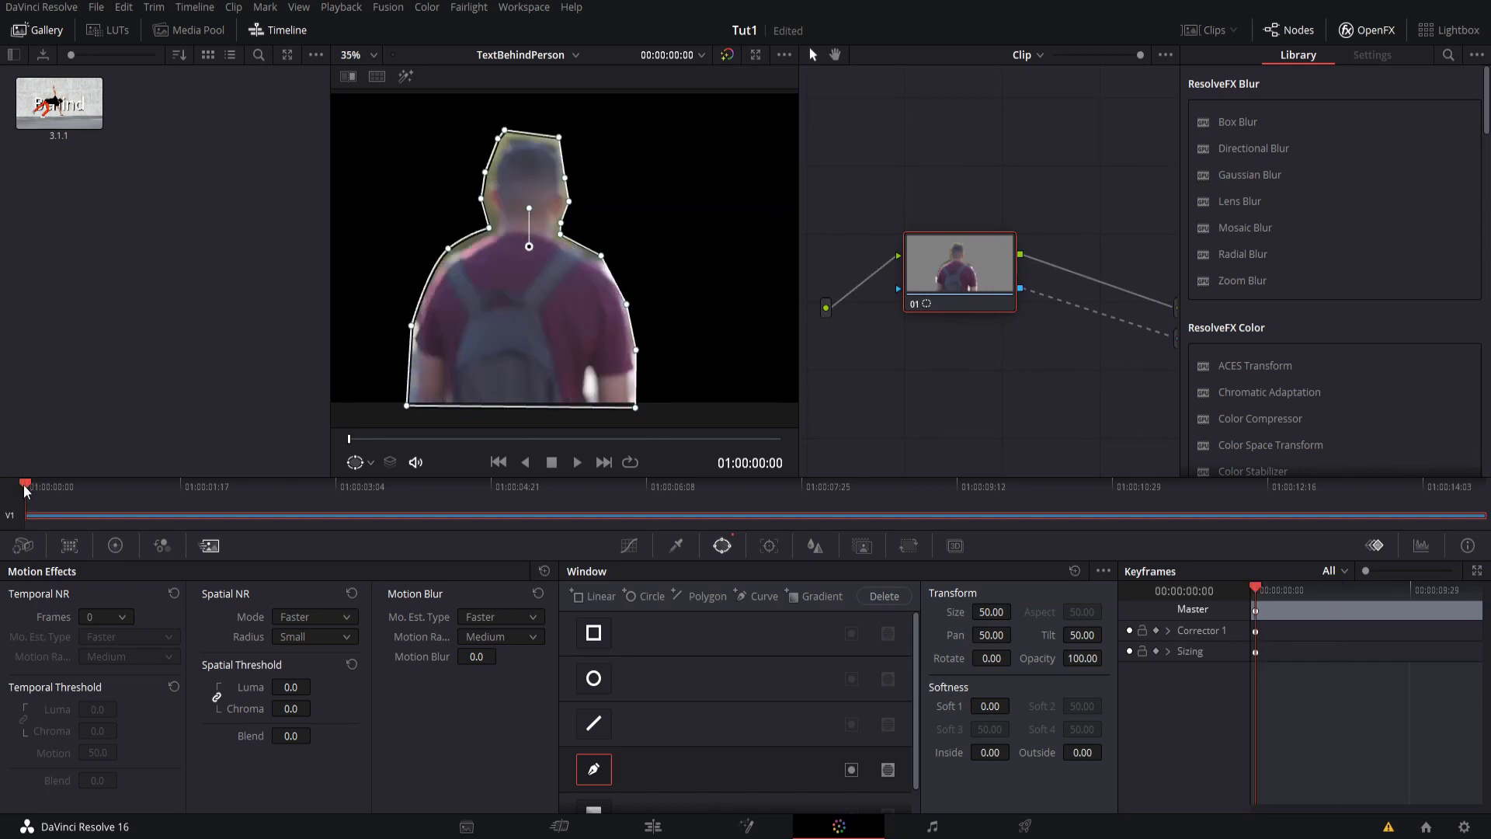
drag(26, 490, 621, 494)
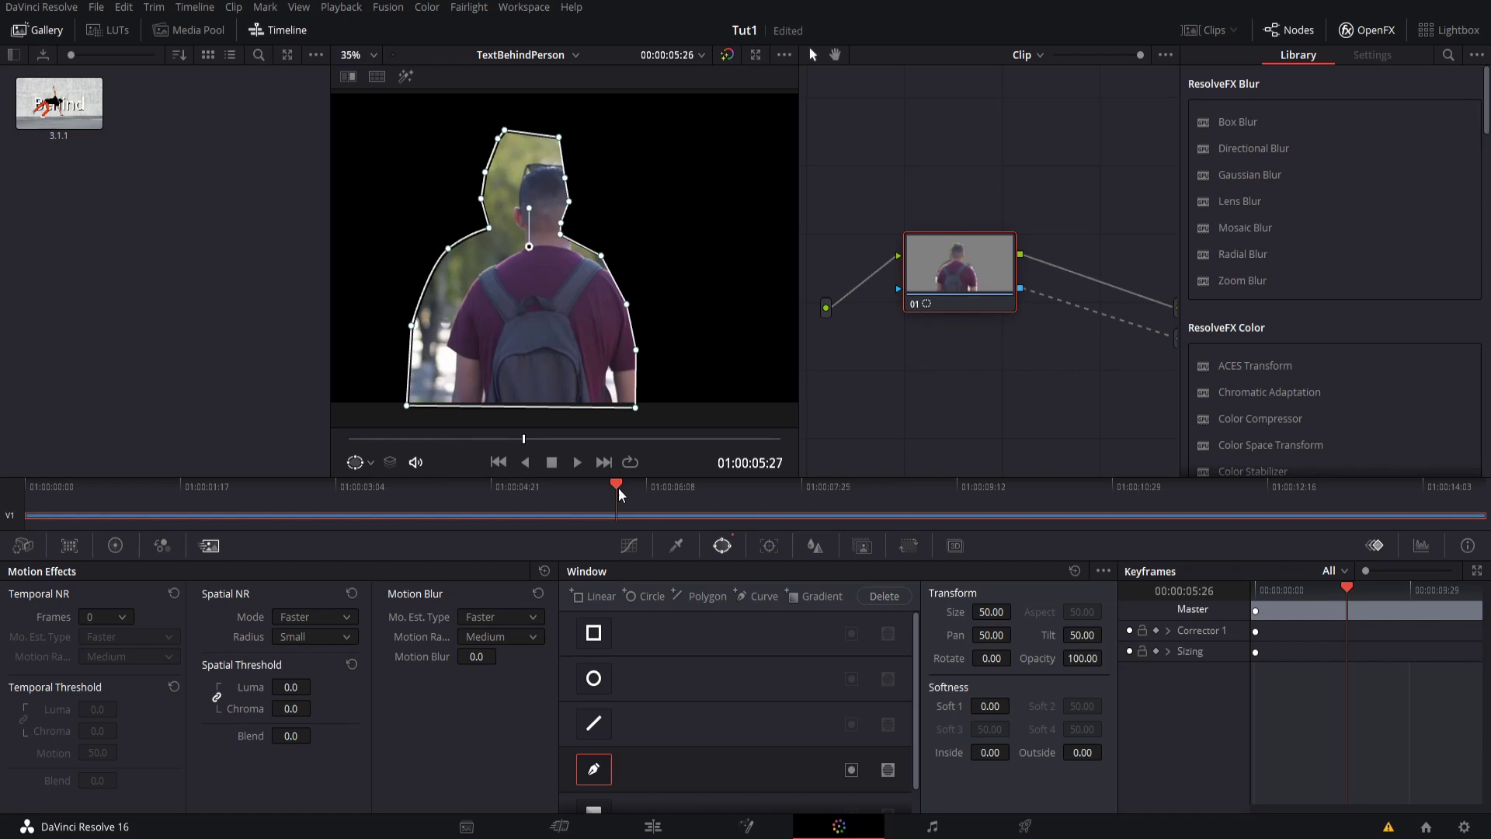
Track the curve window forward from the first frame to the end of the clip with the Cloud Tracker
key(Home)
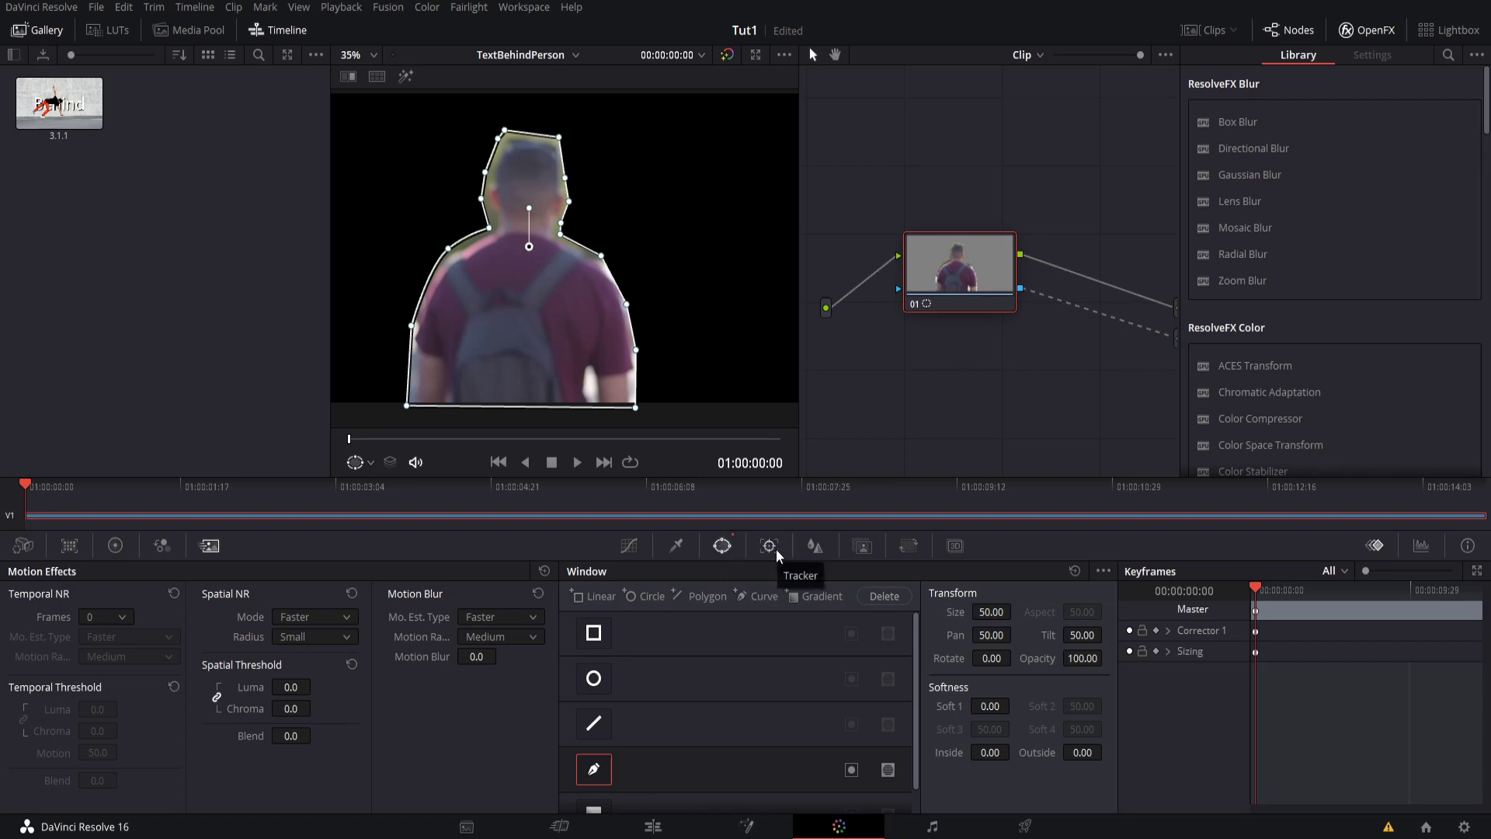
click(770, 546)
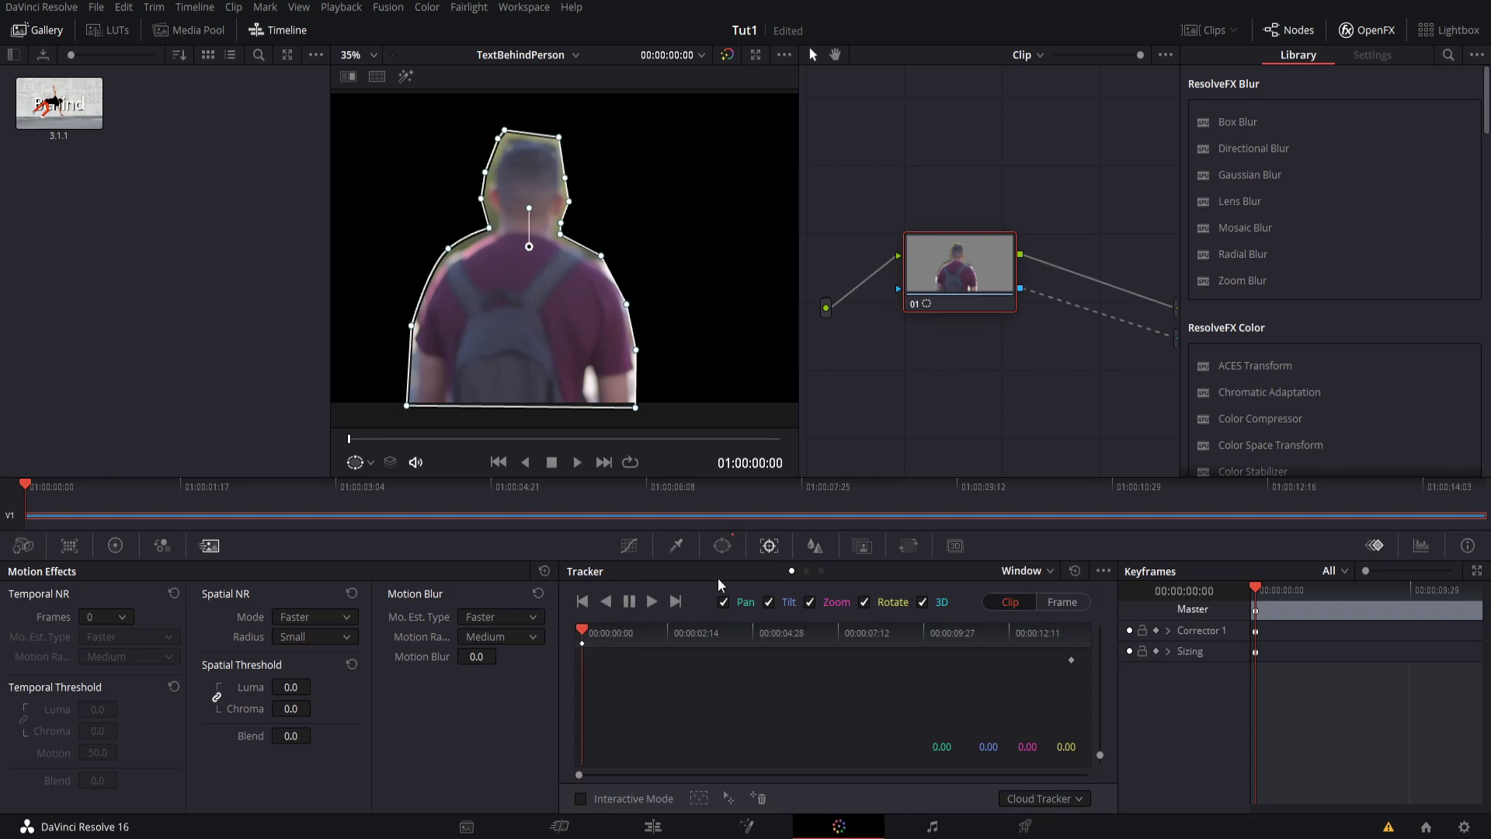
click(651, 602)
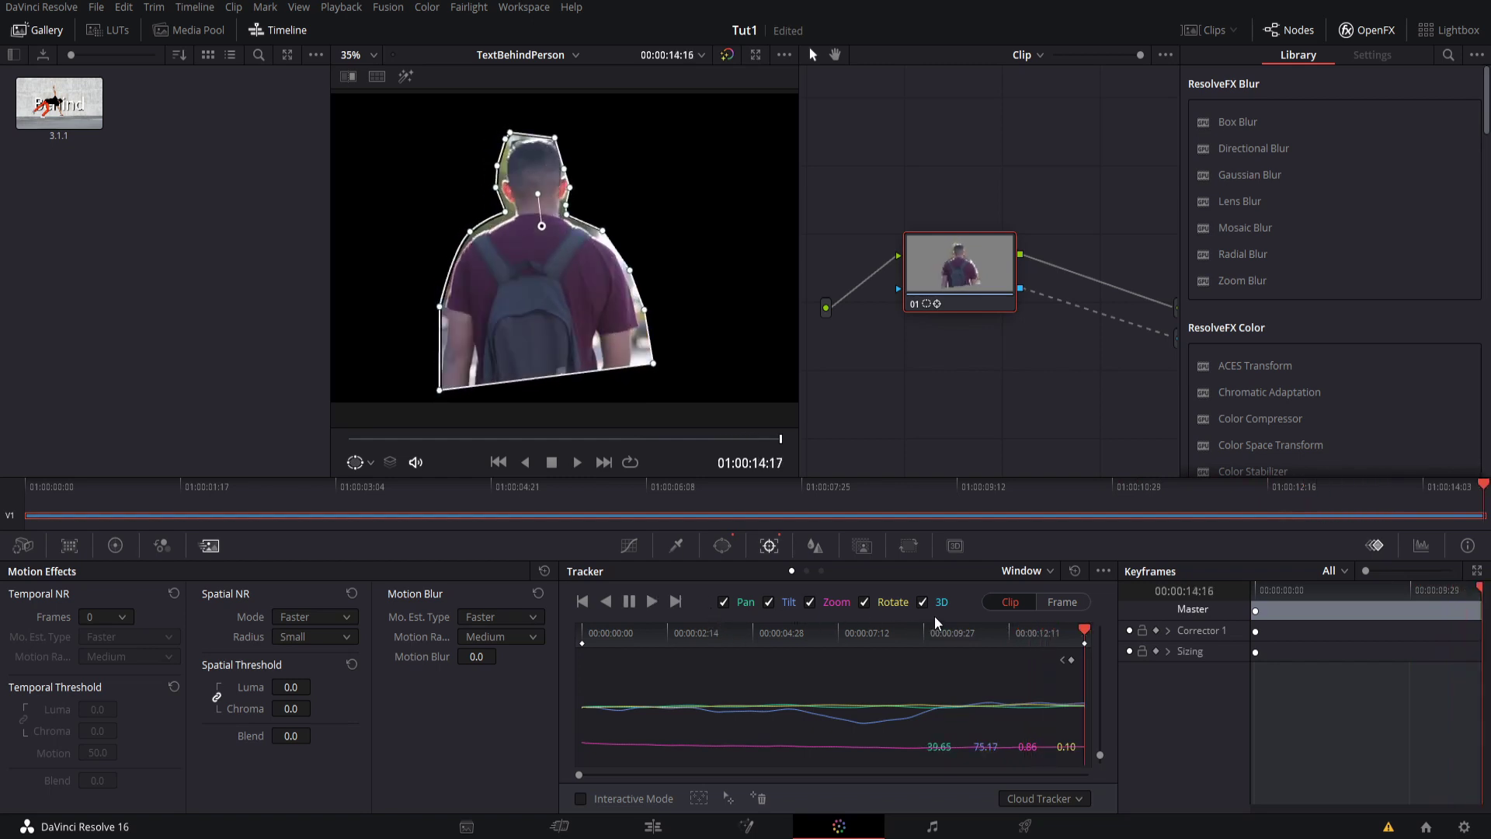
Examine the tracked mask's edges around the man's head, shoulders and arms on the last frame
scroll(560, 384, down, 2)
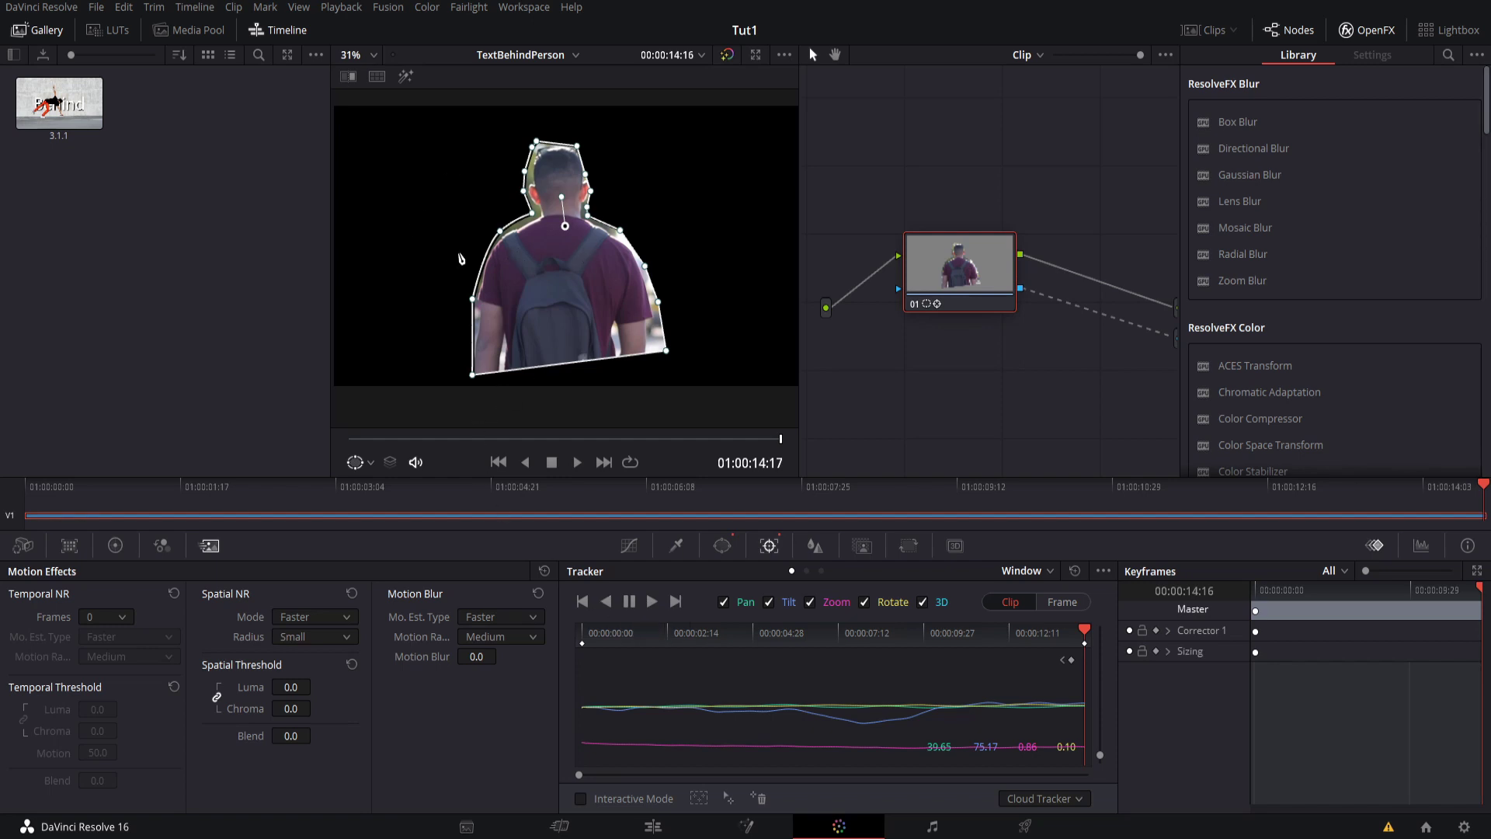
drag(461, 266, 481, 278)
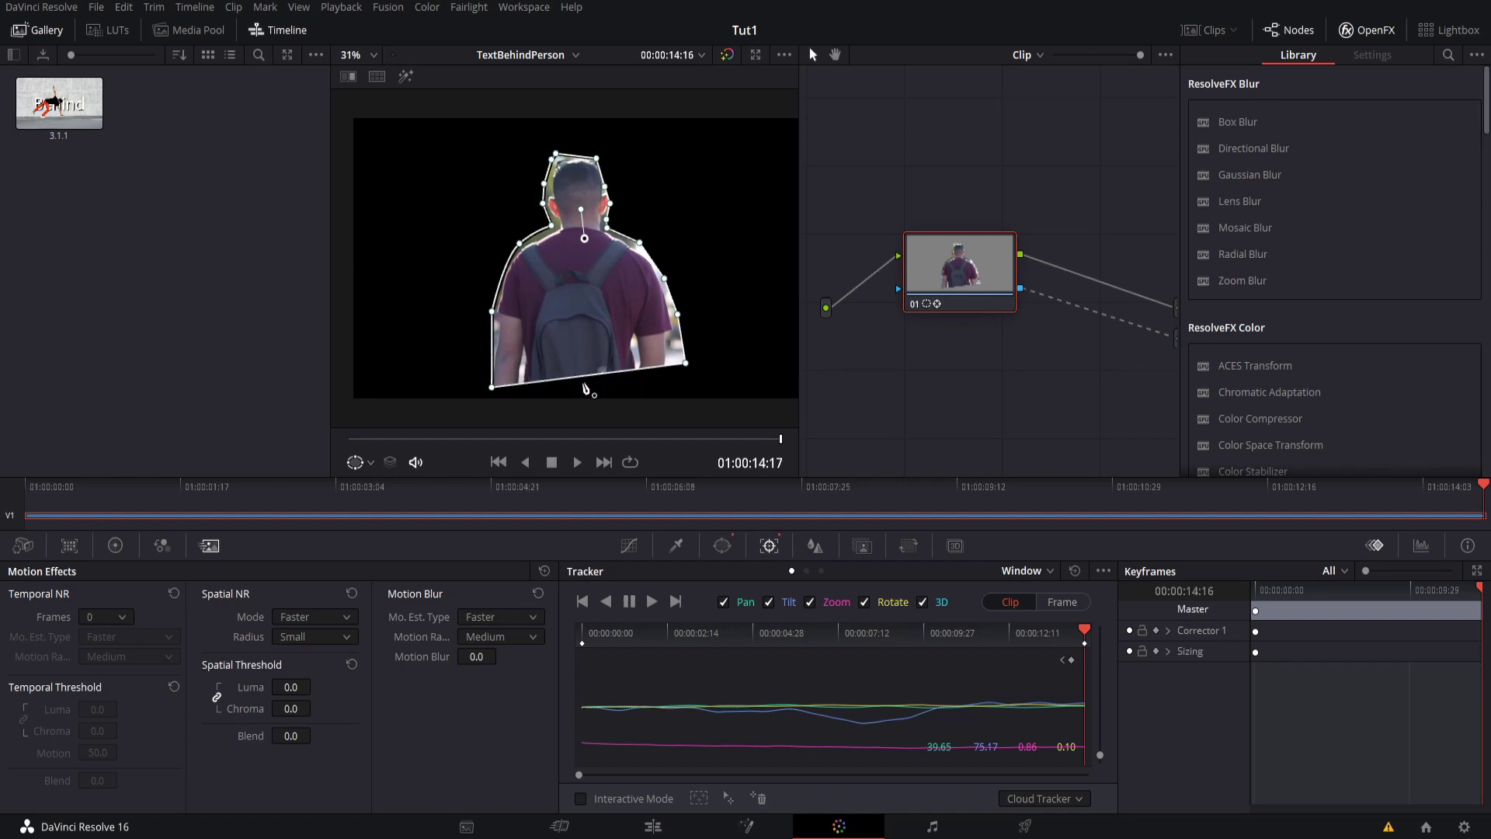
scroll(643, 219, up, 3)
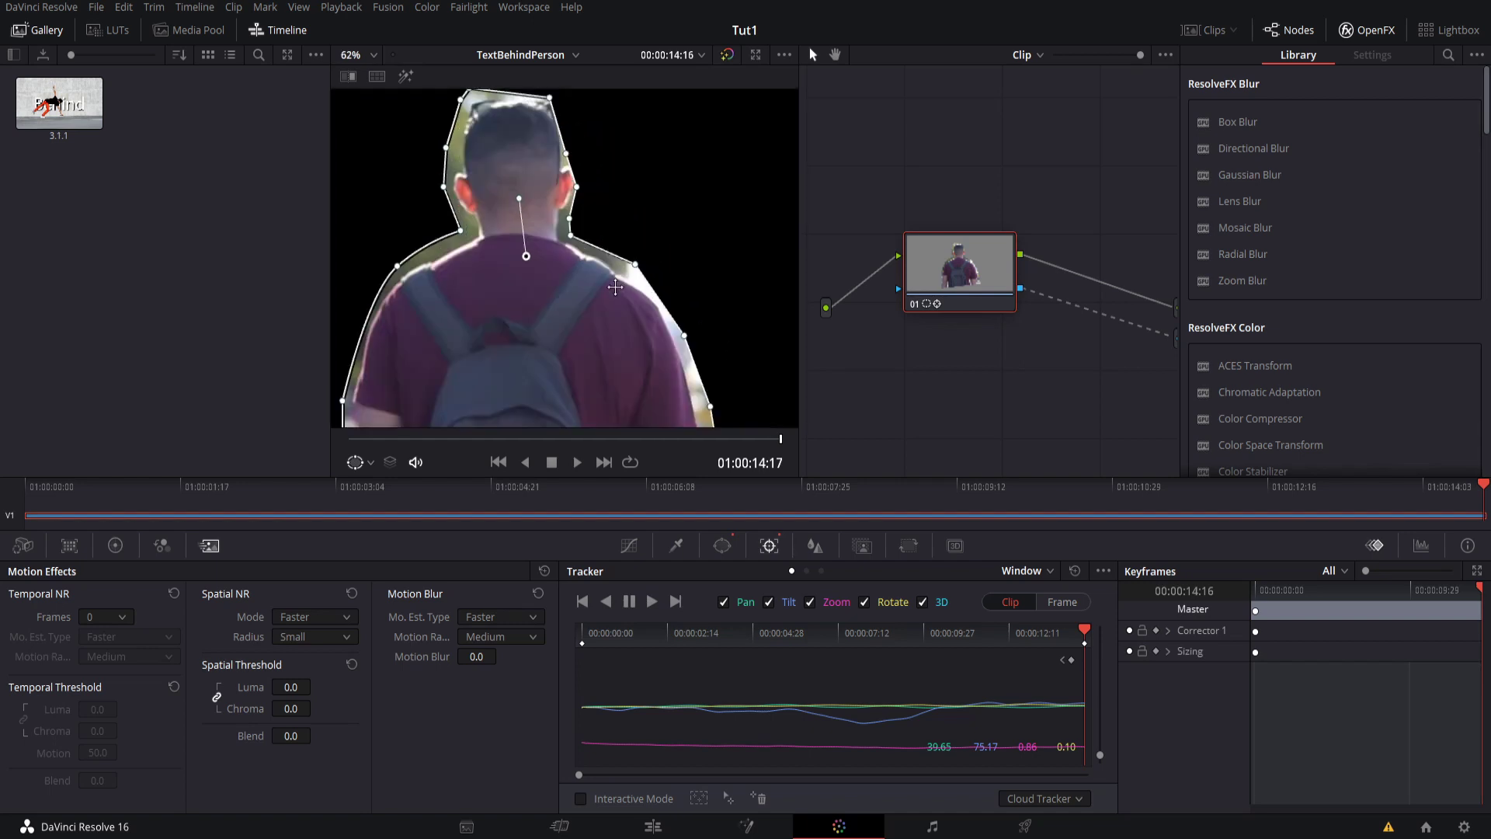
drag(615, 288, 664, 332)
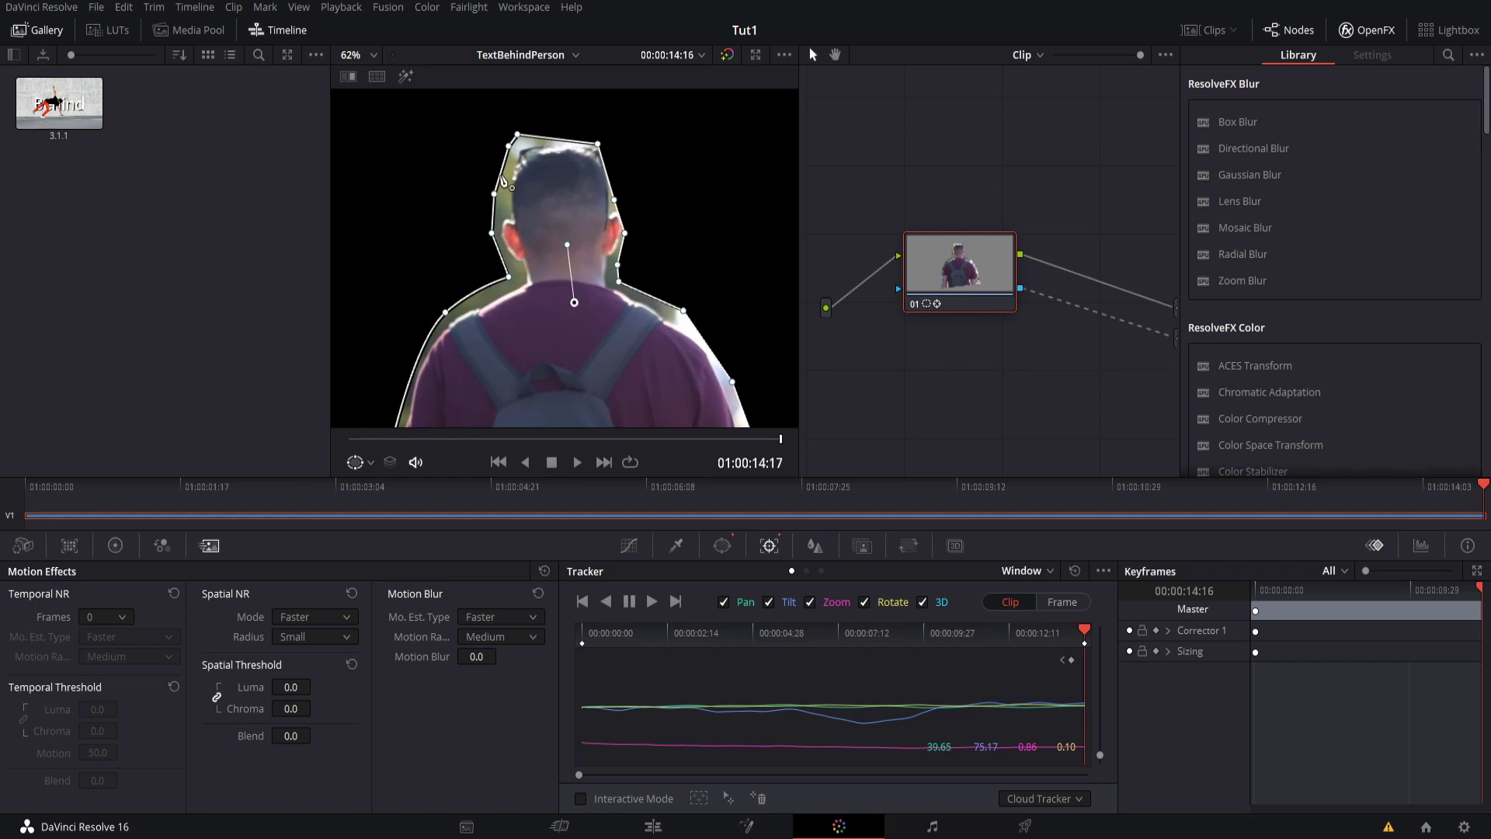
drag(534, 319, 530, 274)
drag(778, 409, 734, 378)
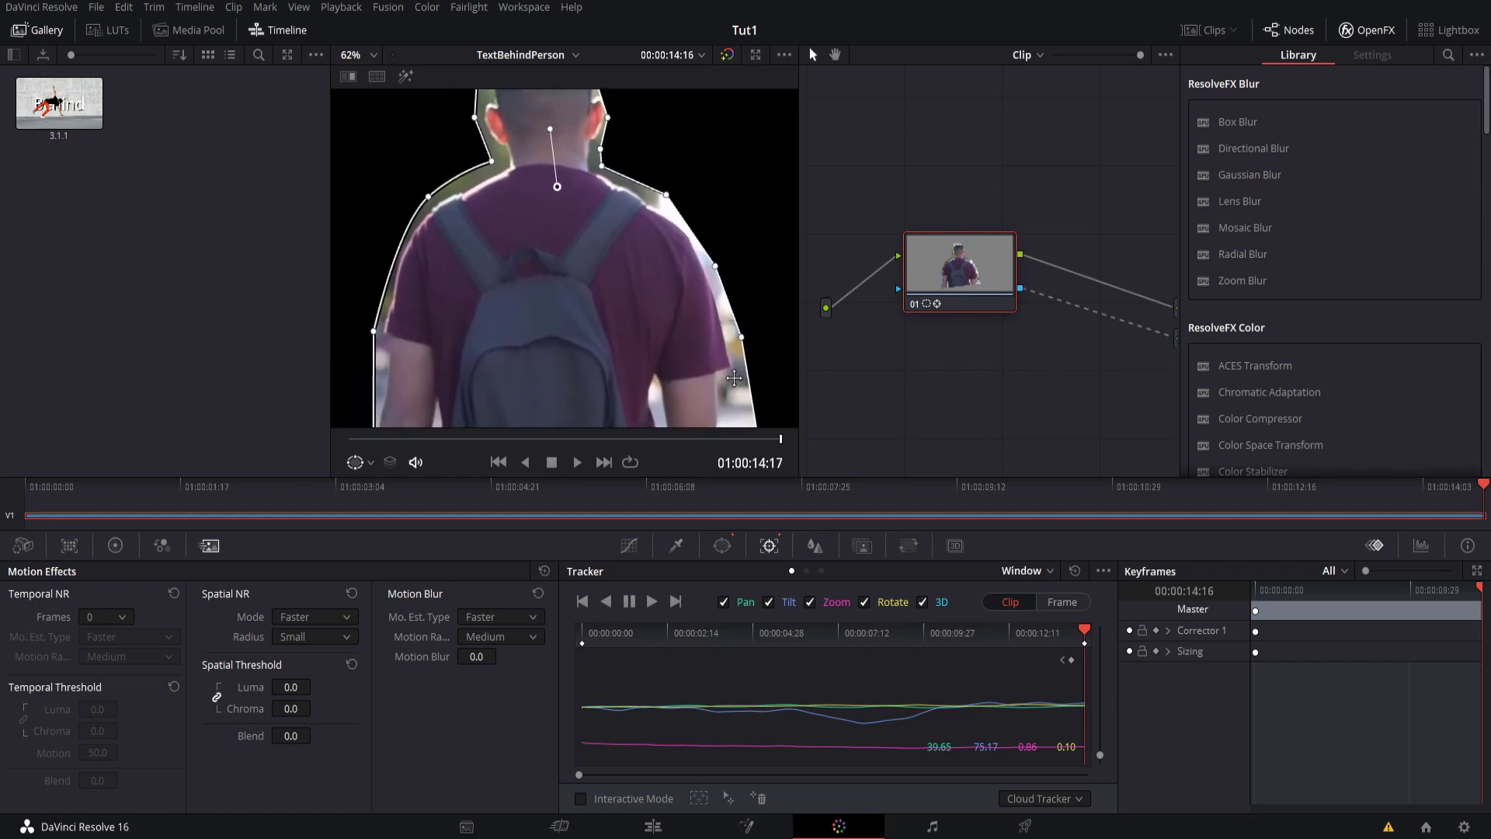
scroll(734, 378, up, 10)
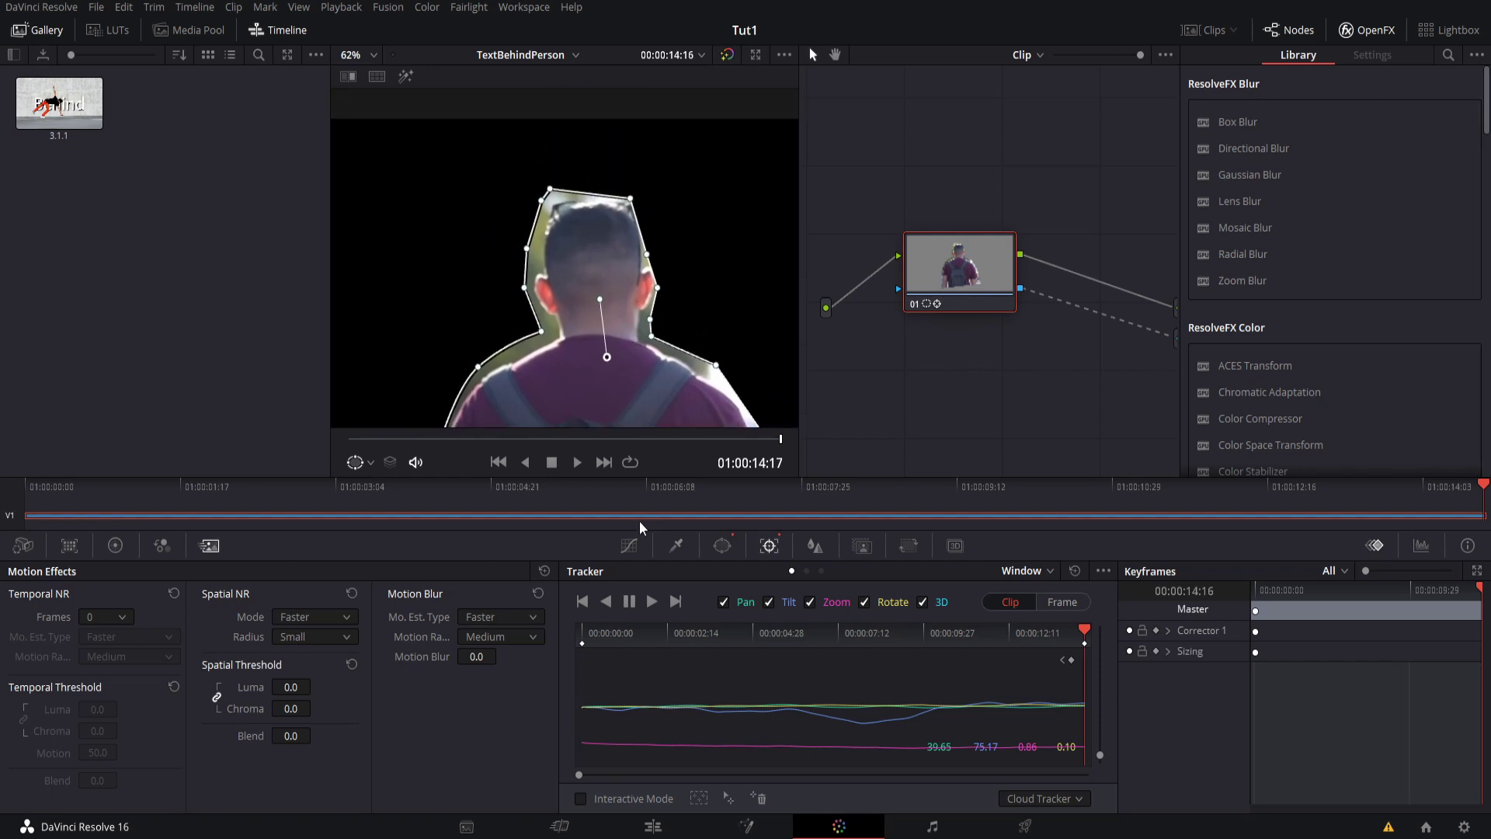
Sample the man's purple shirt between the backpack straps with the Qualifier's colour picker to start an HSL key on node 01
click(679, 545)
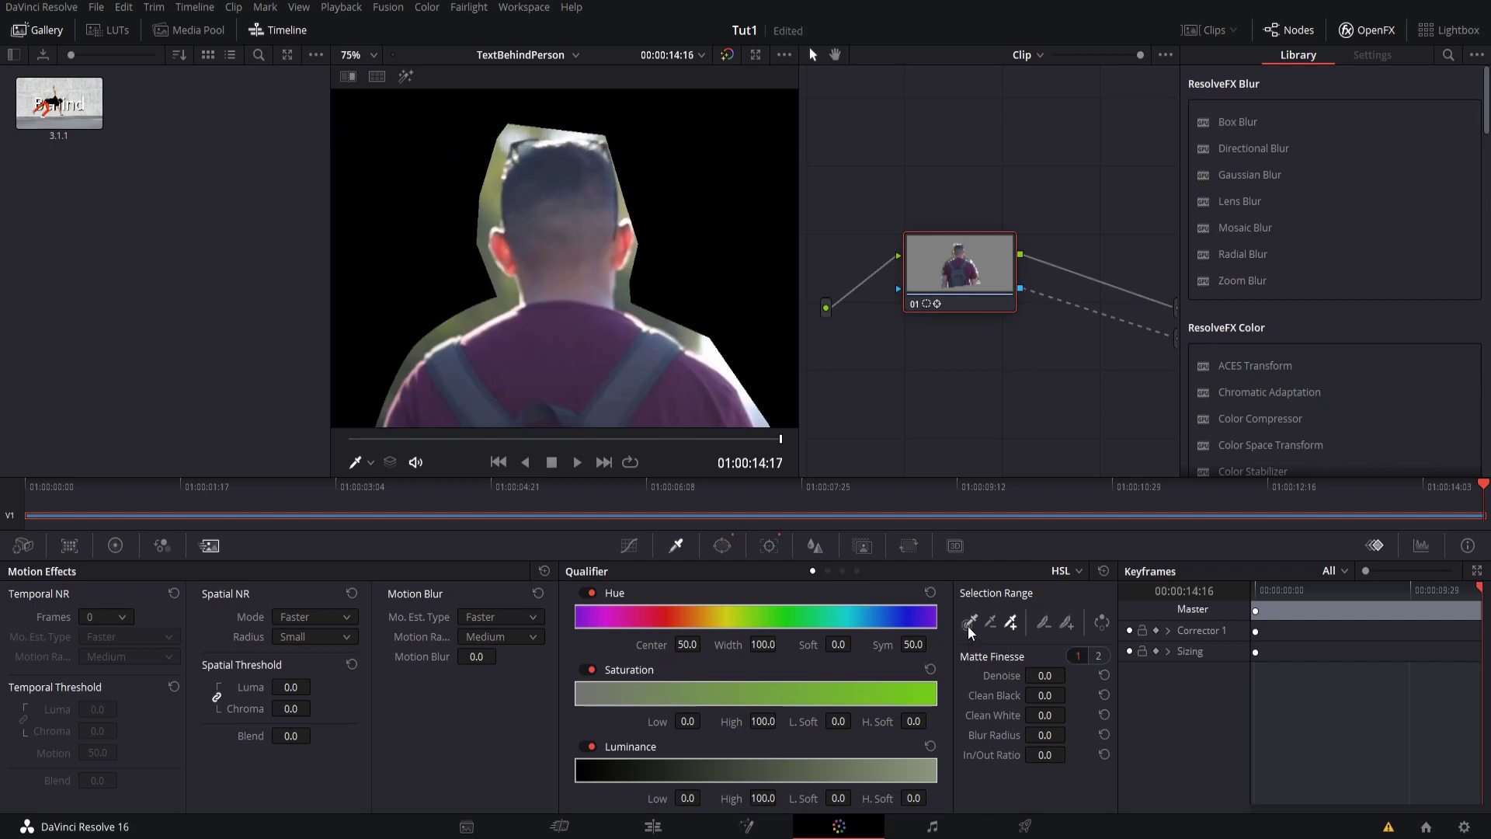
click(968, 626)
scroll(550, 185, down, 5)
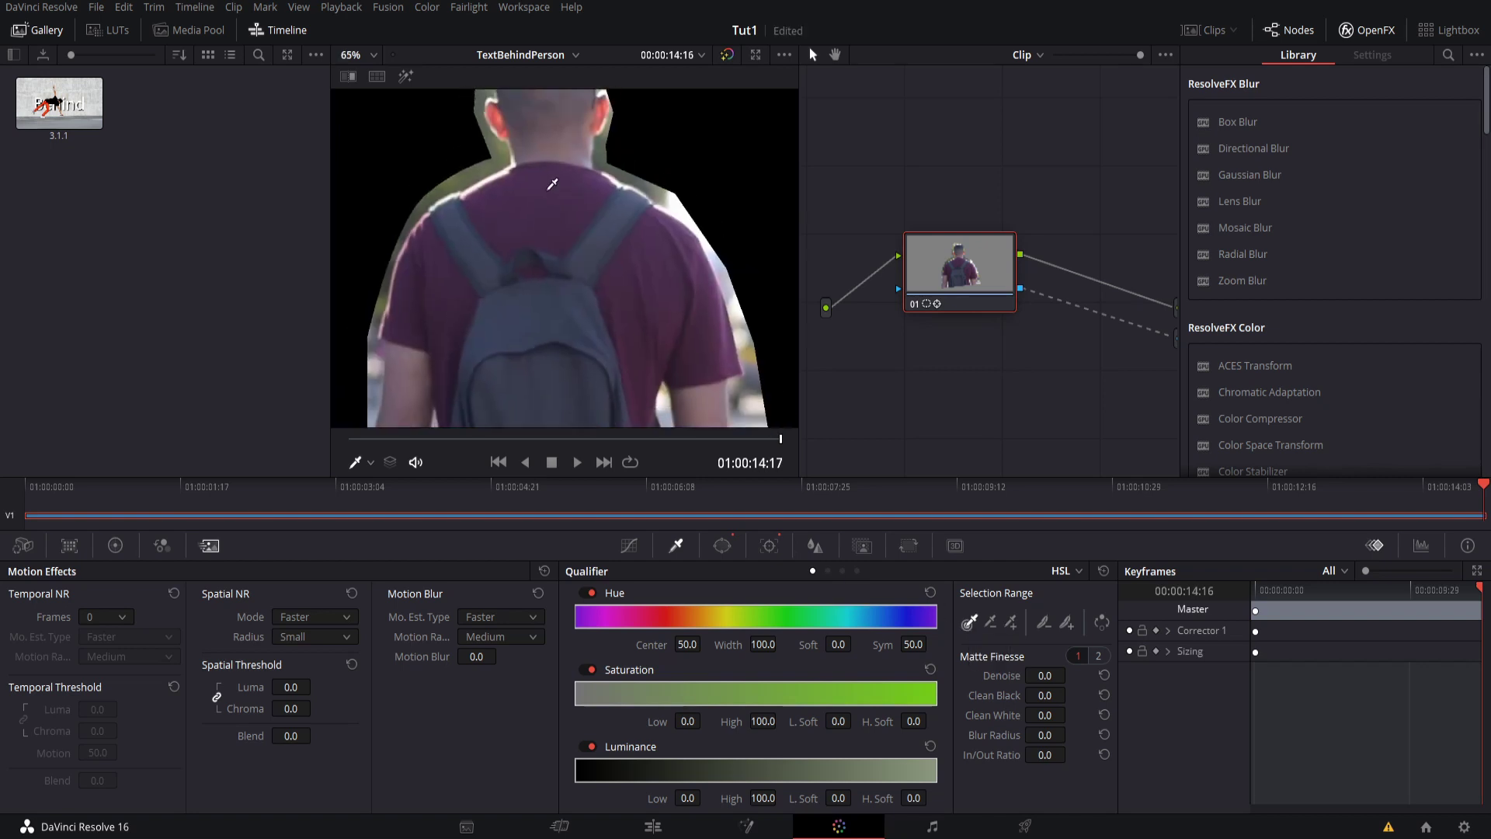
drag(558, 193, 592, 188)
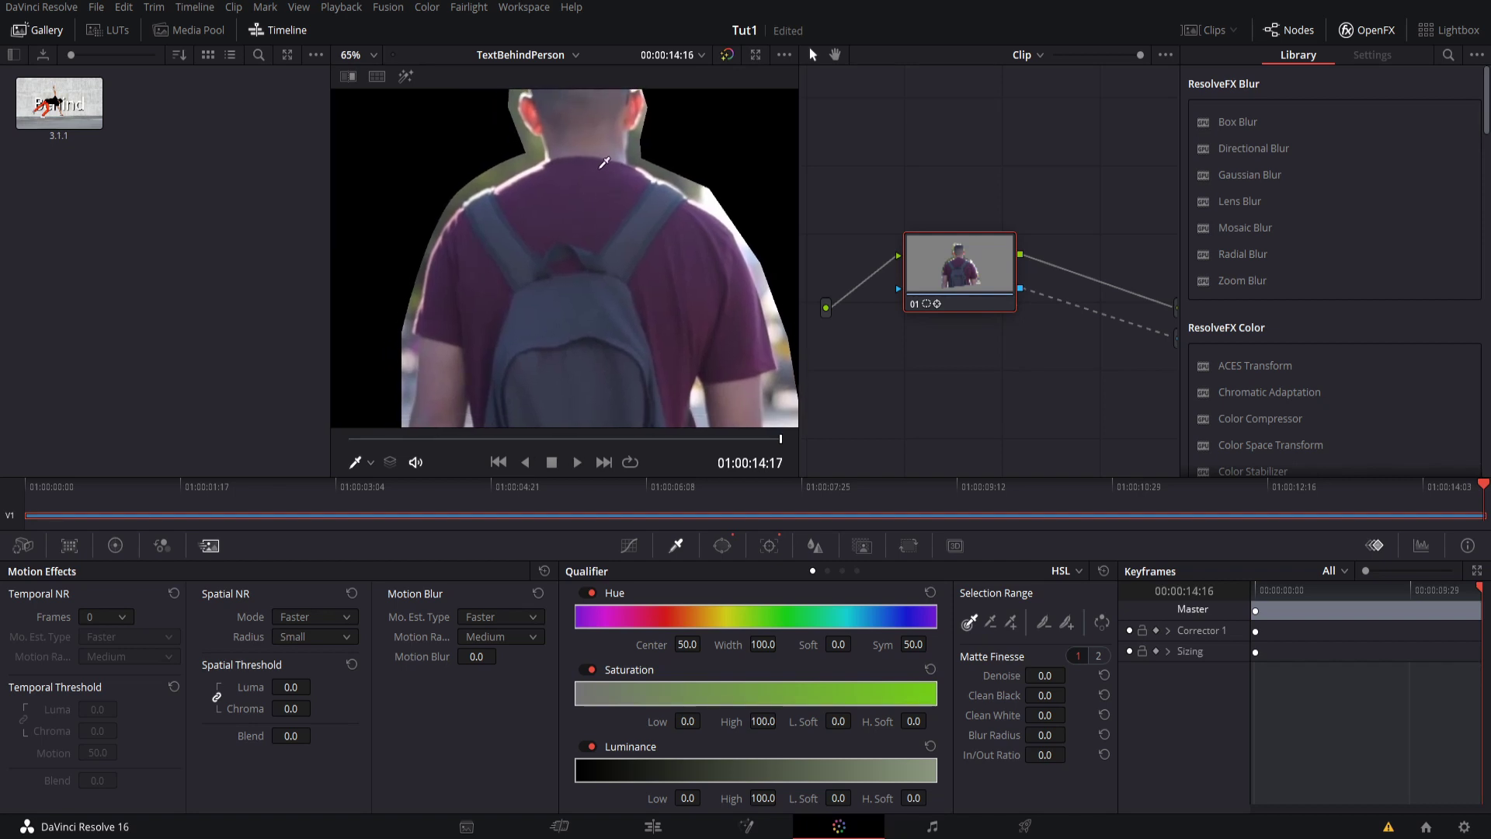
click(592, 188)
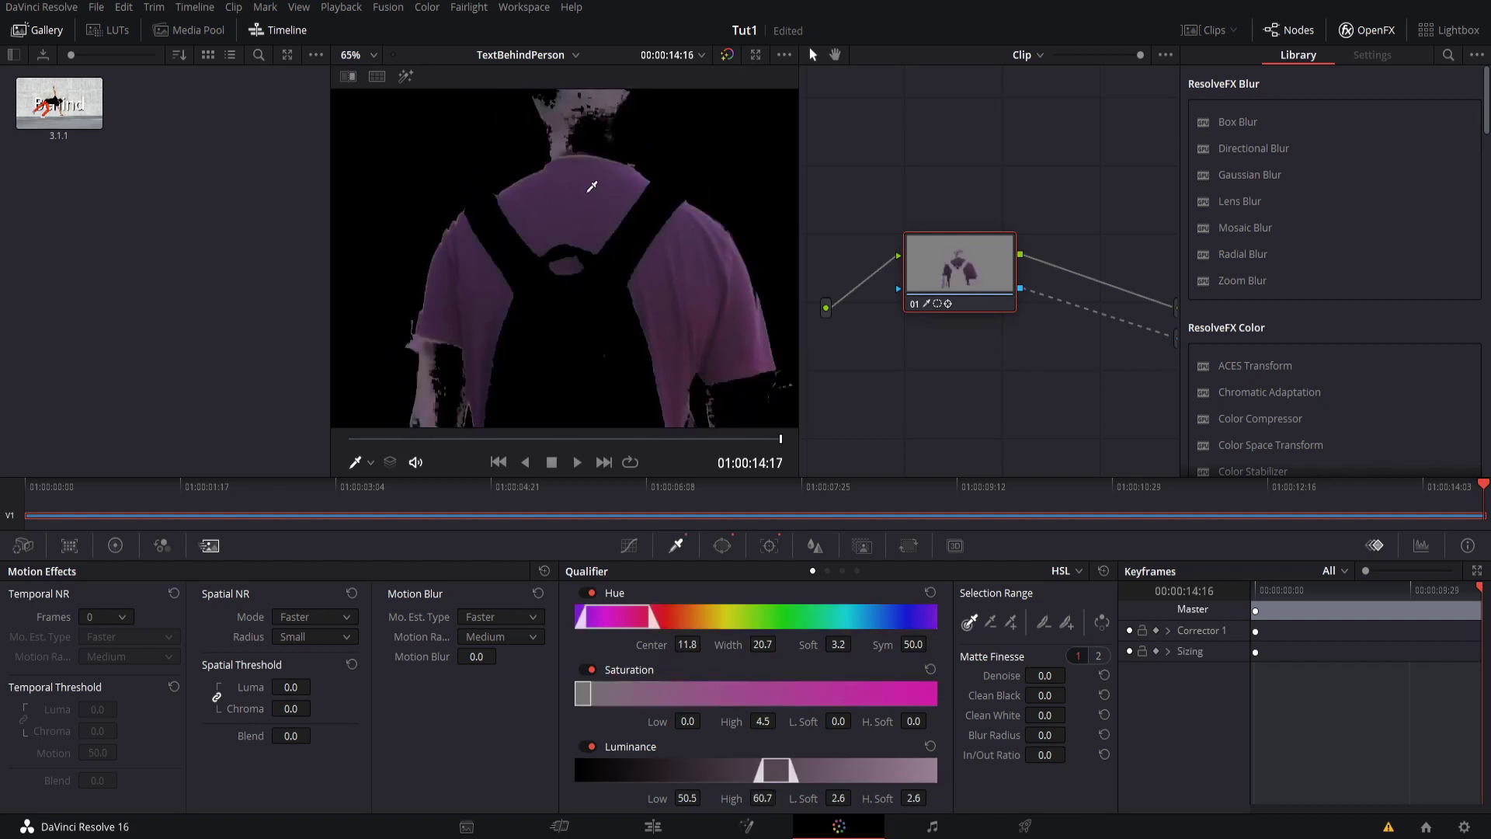
Add the backpack's blue-grey colour to the qualifier selection by sampling the area just below its top handle
drag(591, 187, 558, 155)
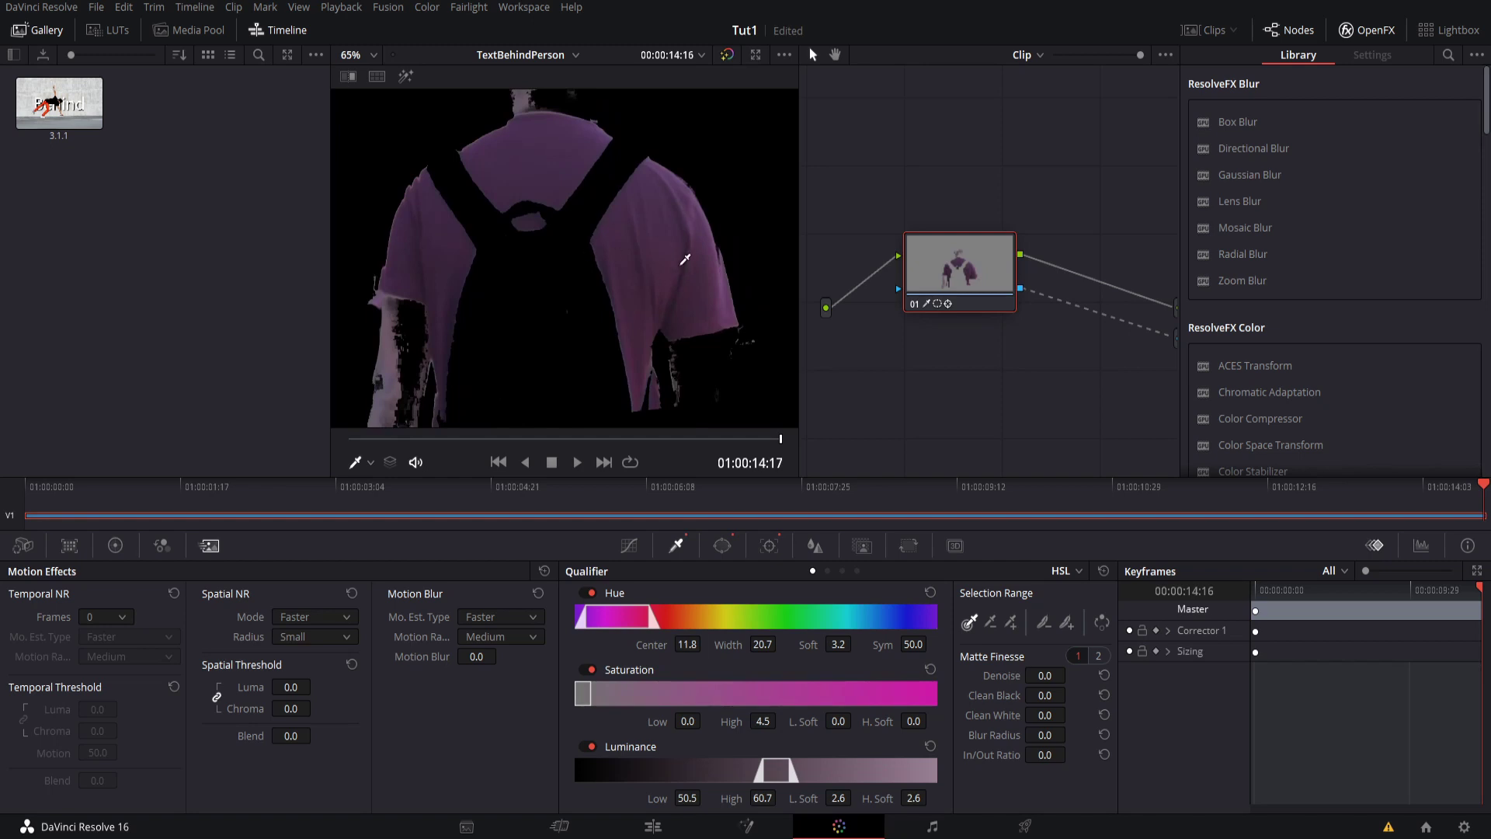
drag(681, 253, 718, 354)
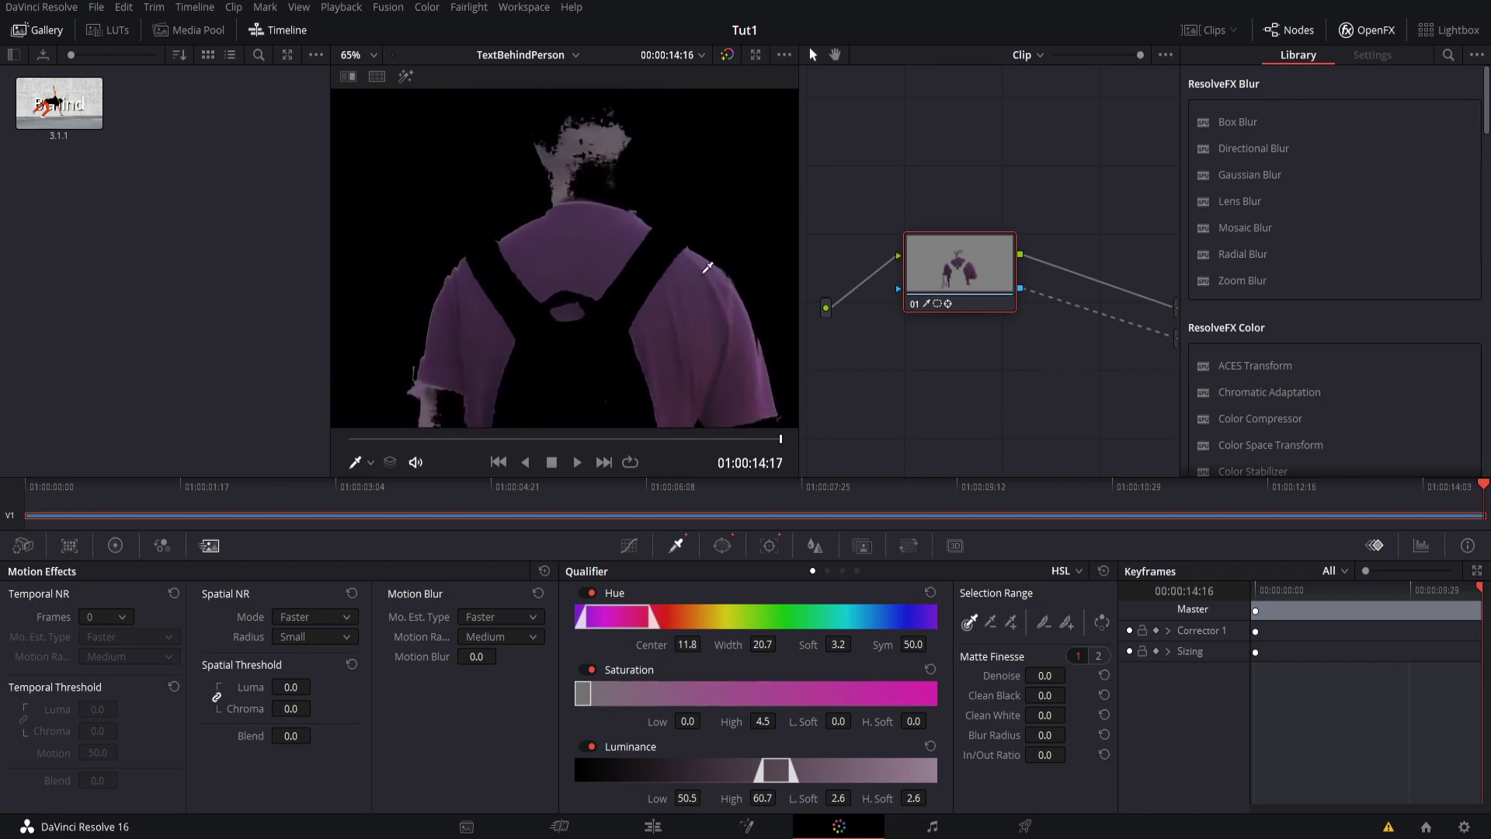
drag(707, 267, 594, 196)
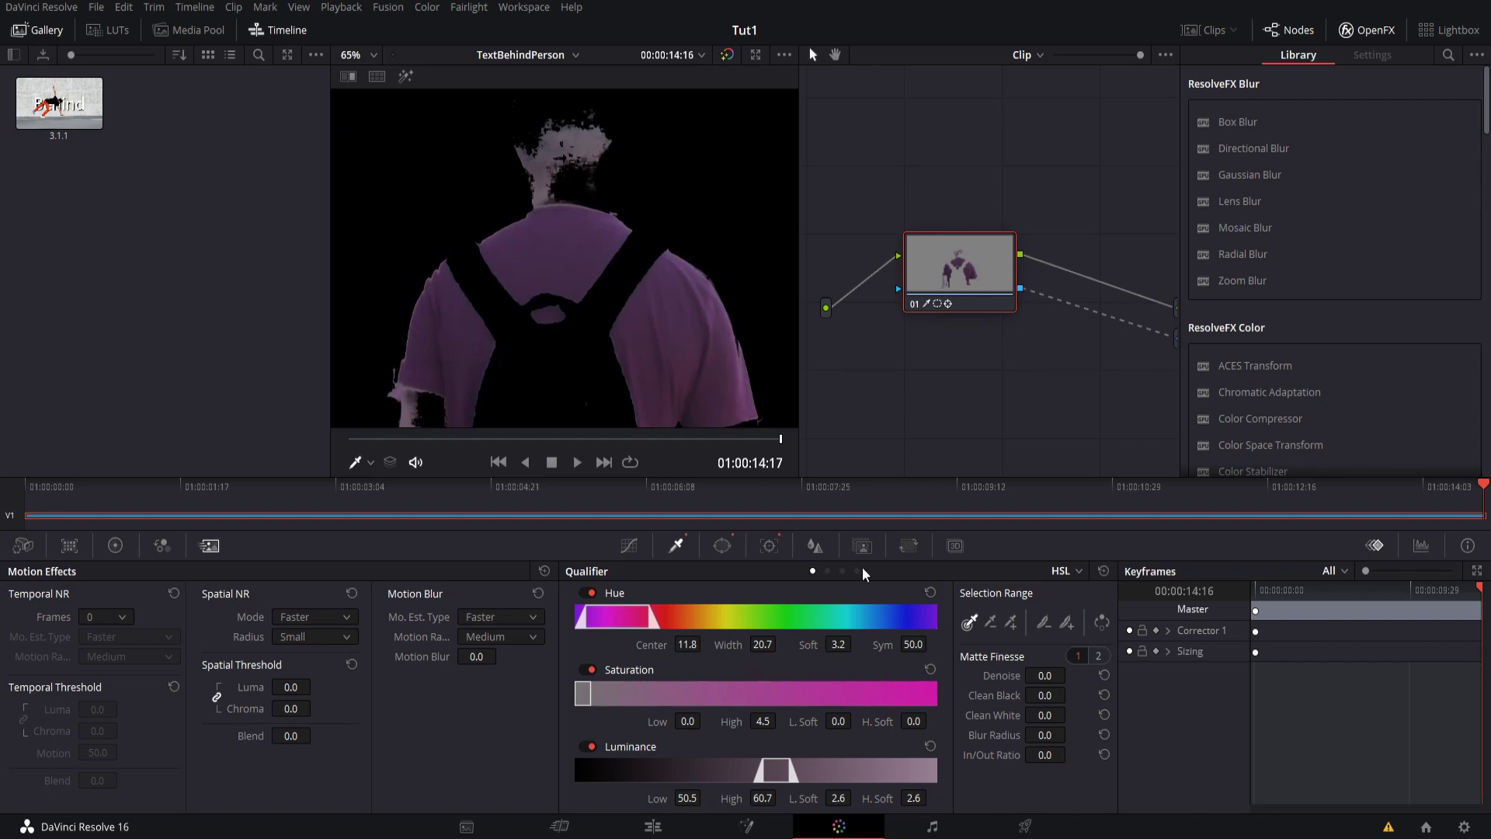
click(1012, 625)
drag(616, 305, 615, 245)
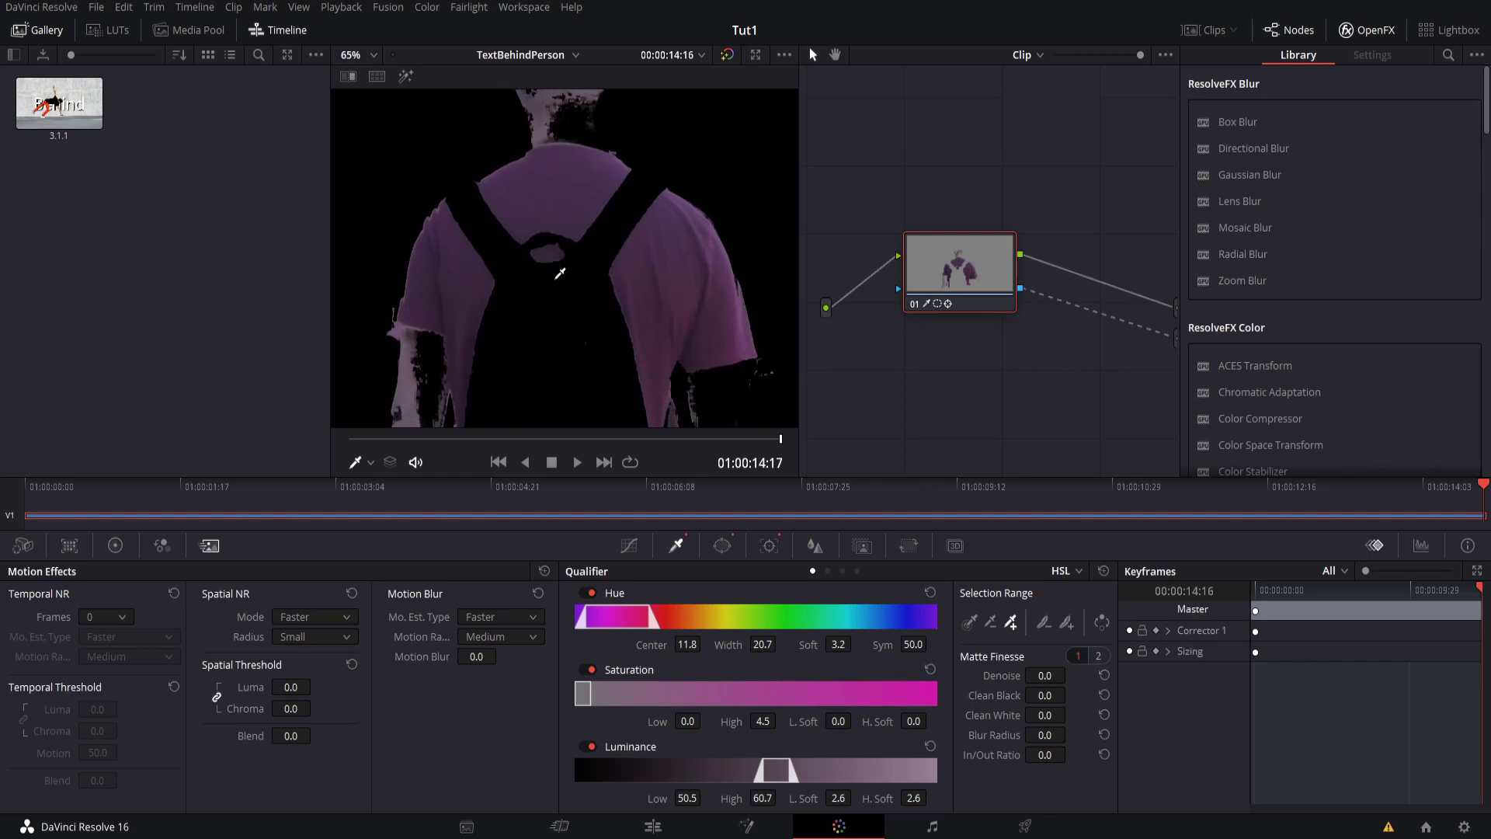
click(580, 269)
drag(666, 310, 663, 240)
drag(675, 341, 635, 410)
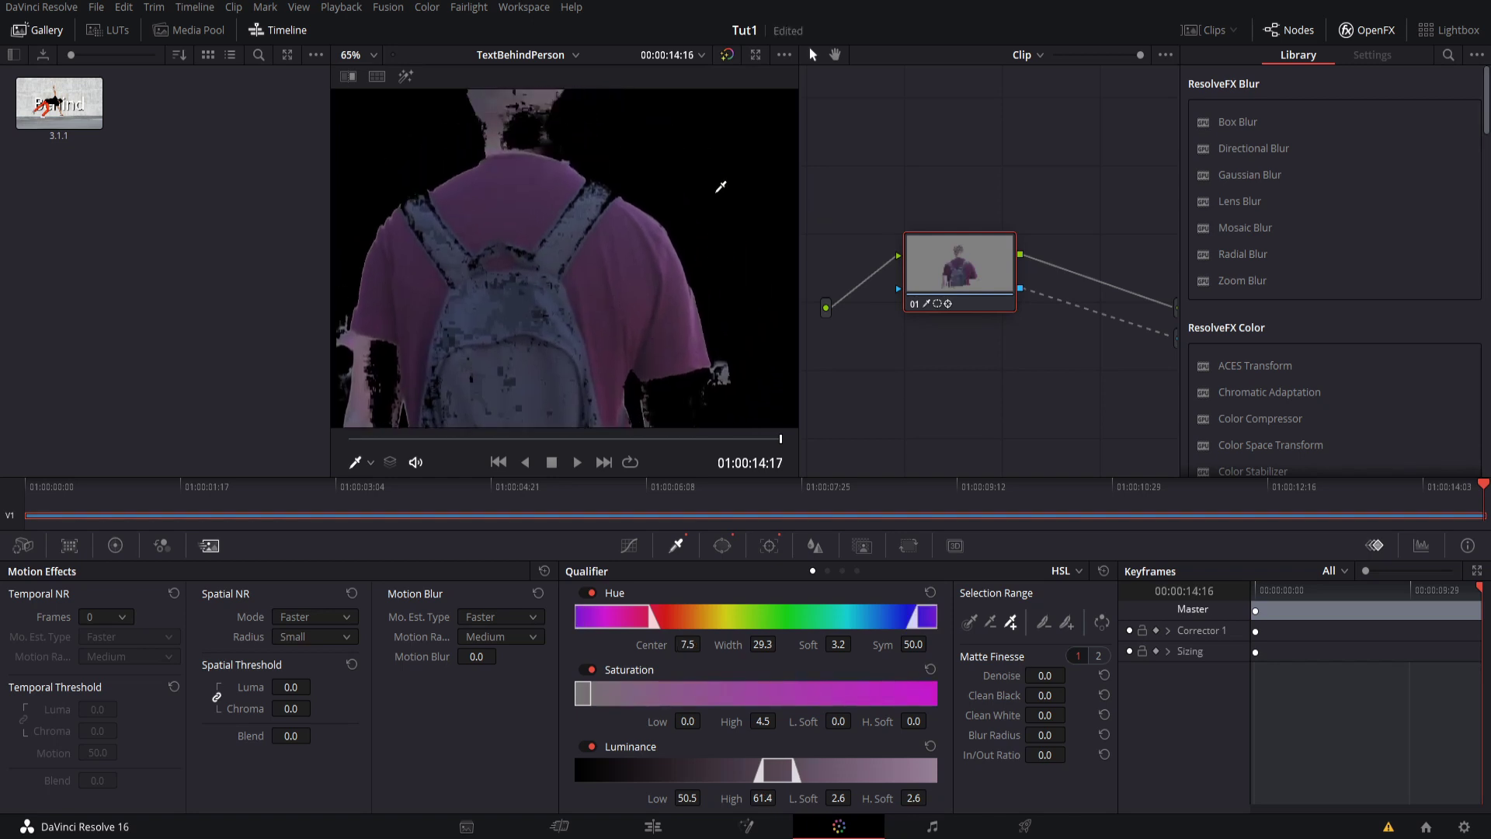
Add the skin tones of both of the man's arms to the qualifier selection
drag(643, 271, 674, 235)
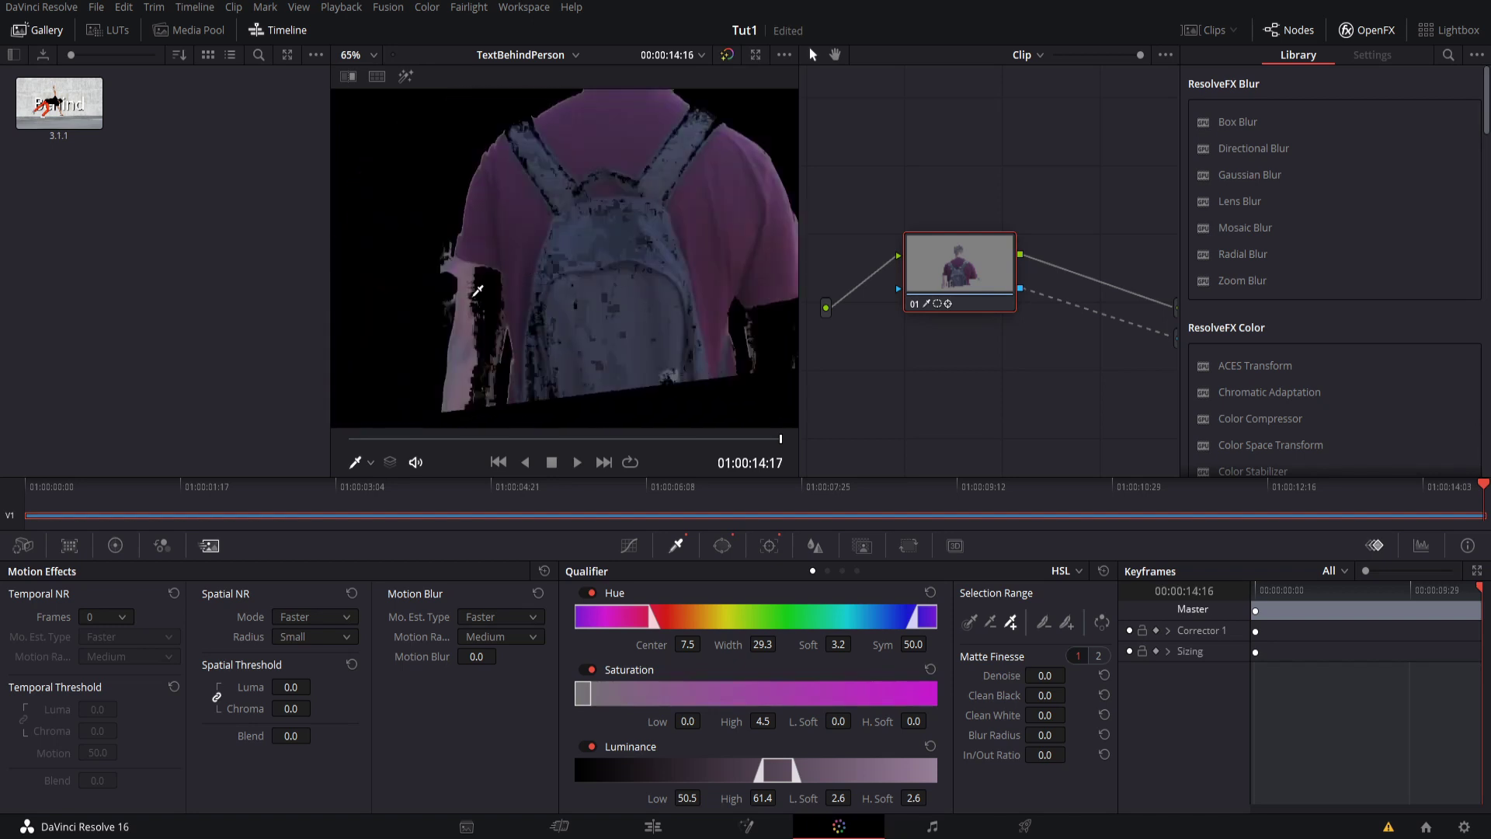
click(485, 272)
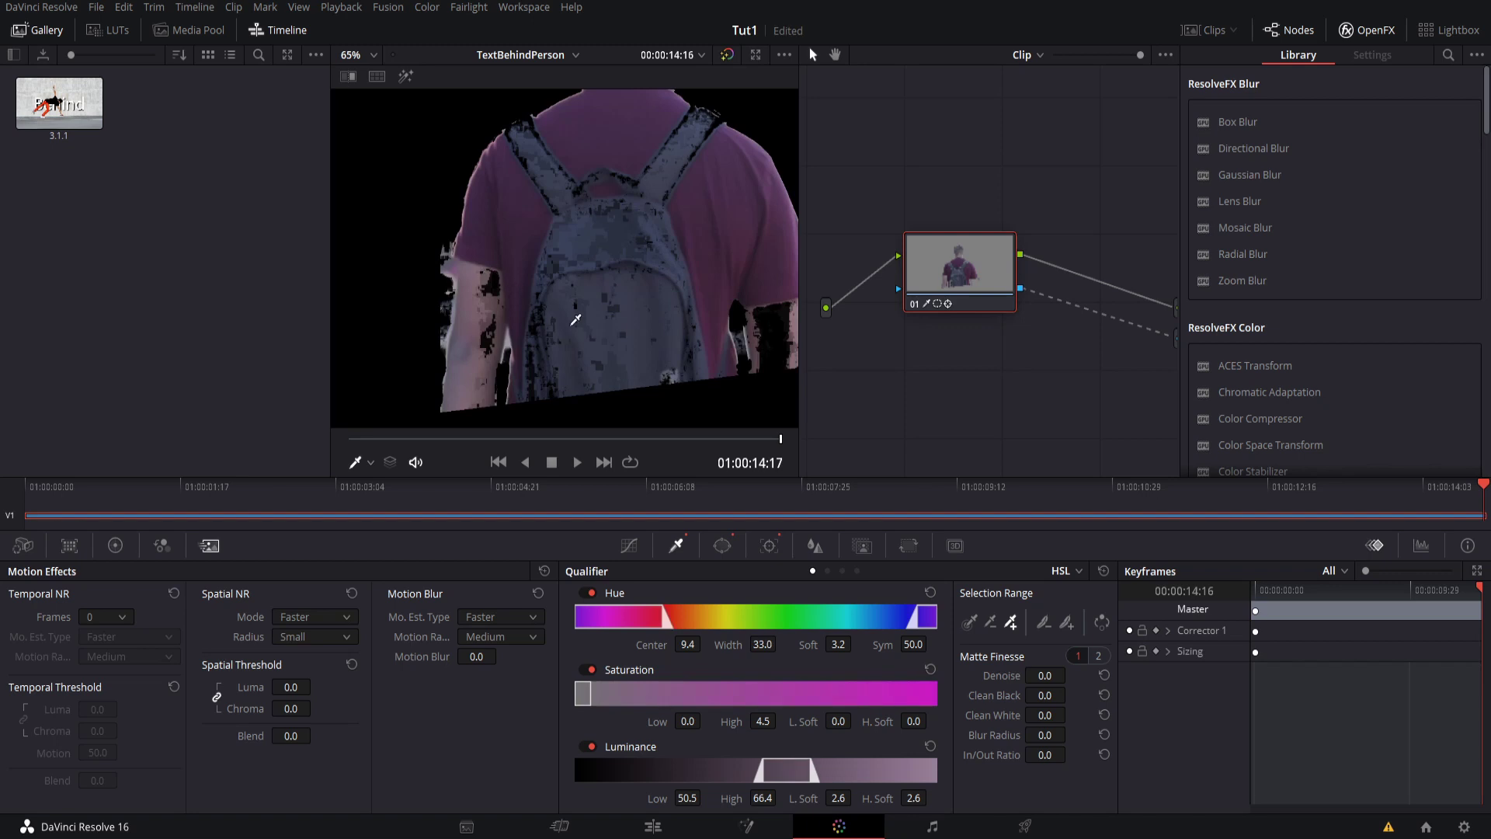
click(691, 316)
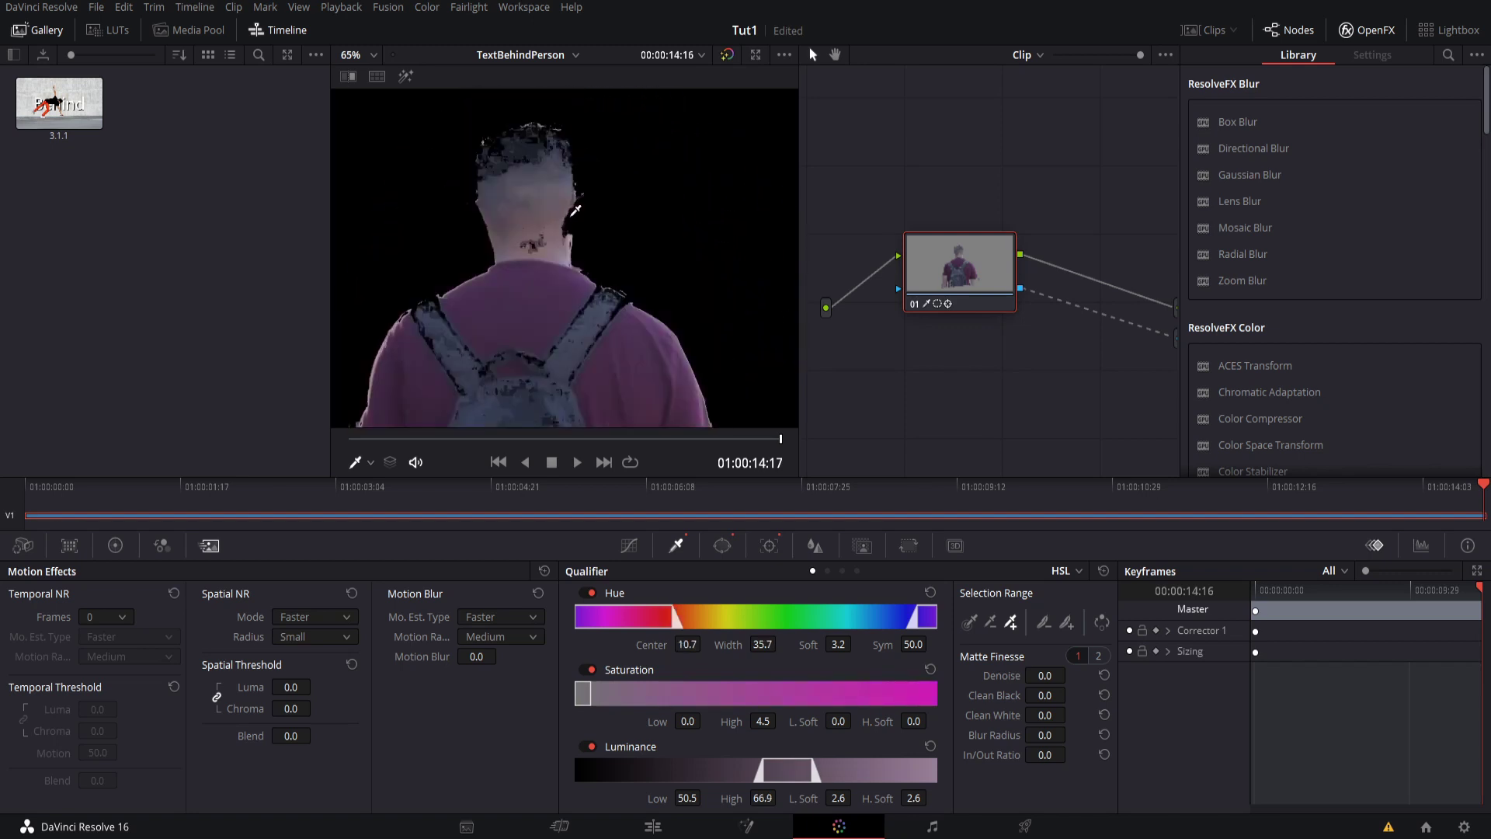
Add the man's ear and dark hair tones to the qualifier selection by sampling around his head
scroll(569, 201, down, 3)
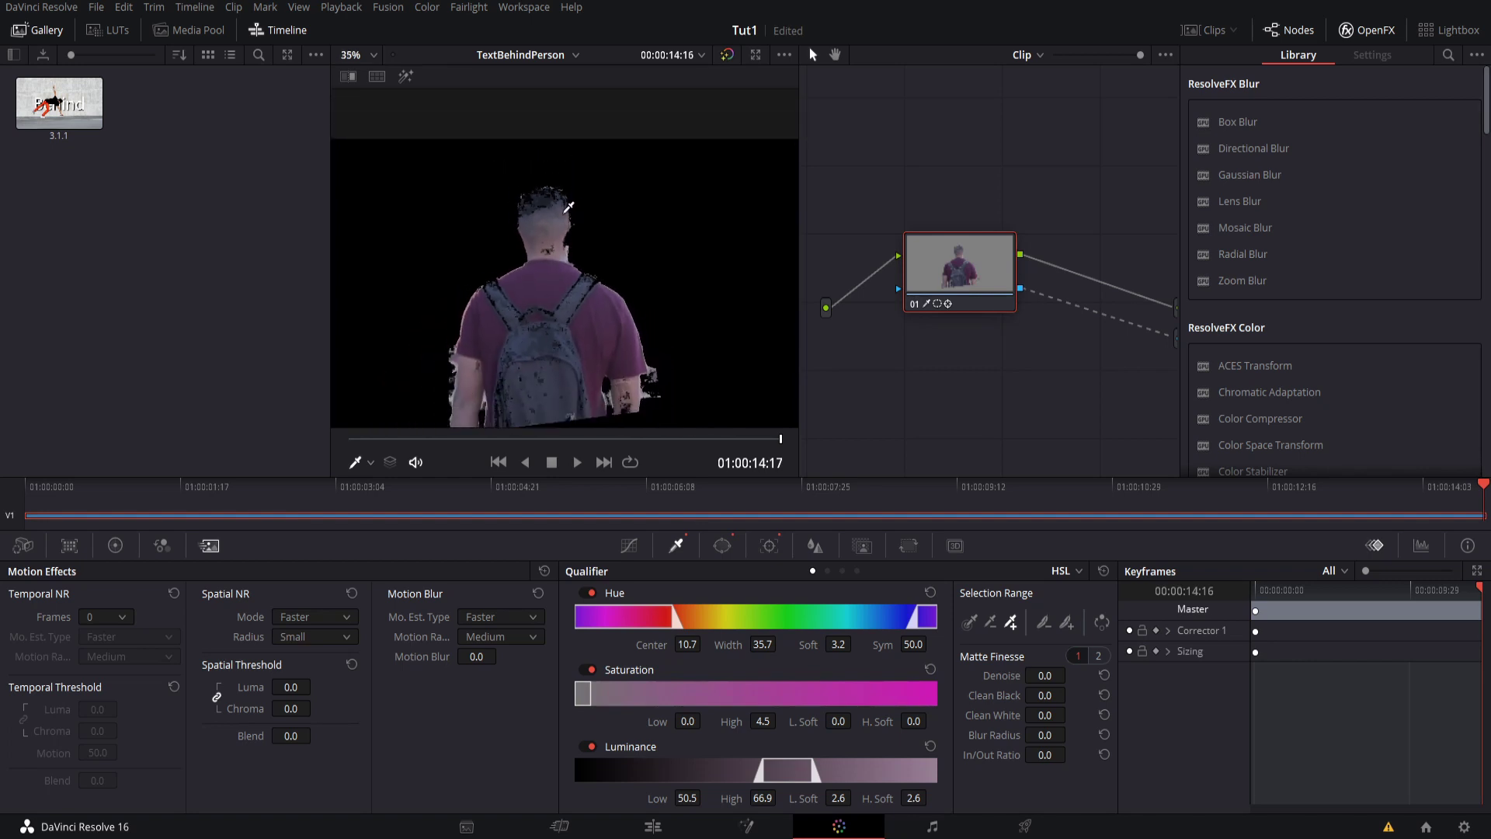
scroll(575, 237, up, 4)
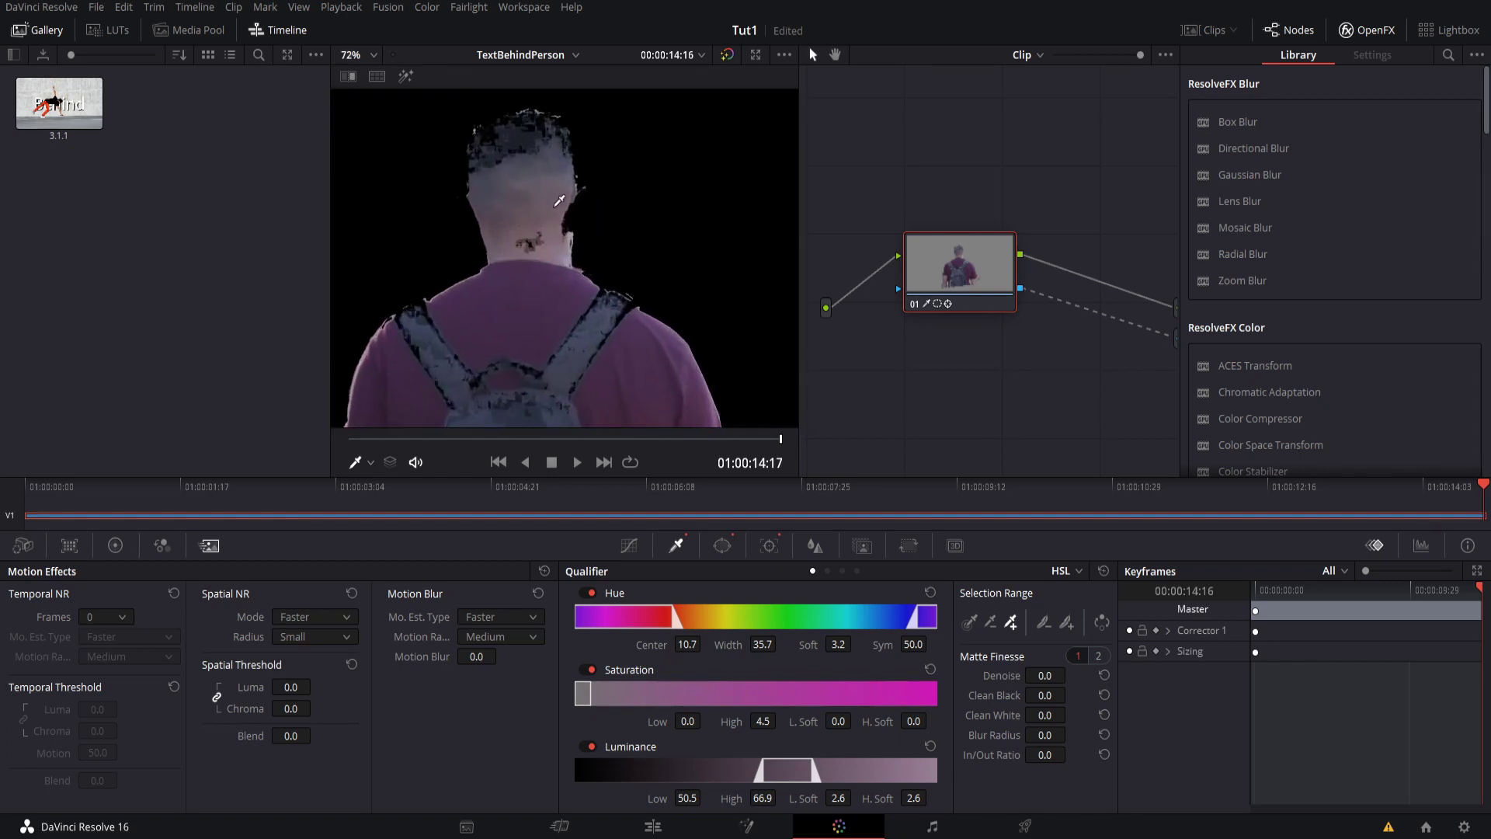
click(588, 217)
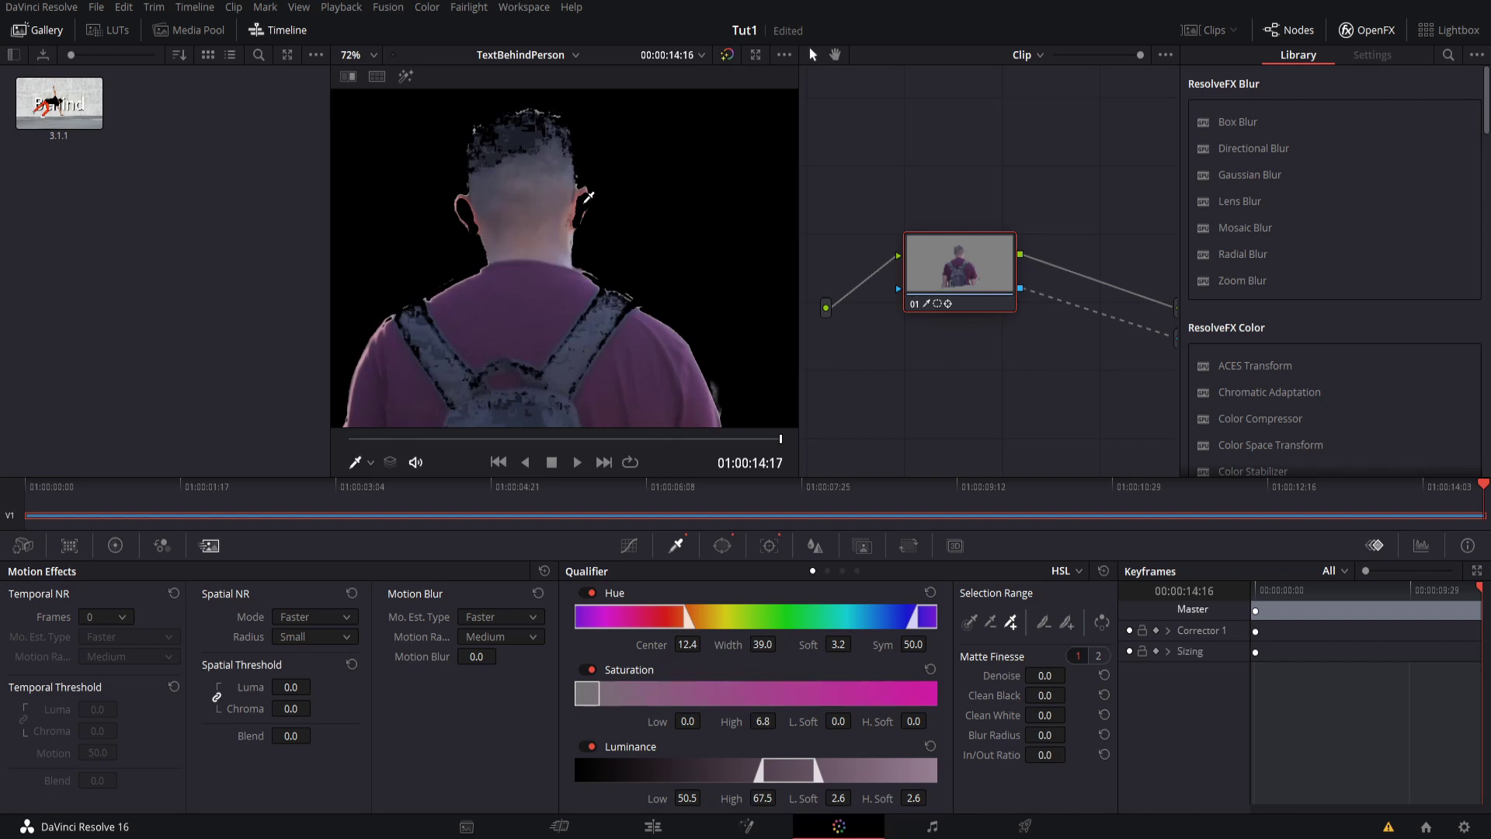
click(588, 198)
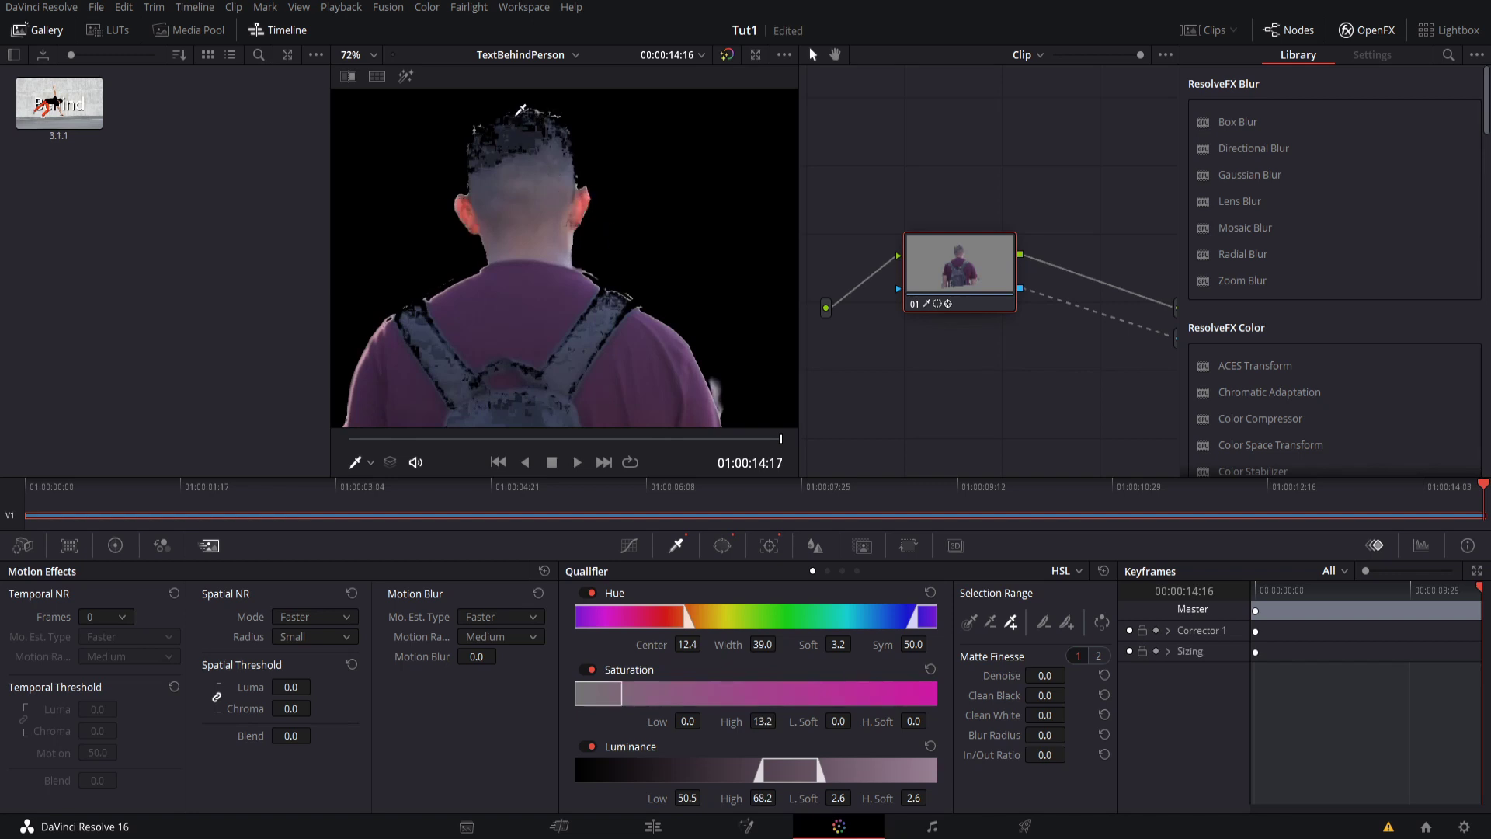
click(514, 113)
click(491, 129)
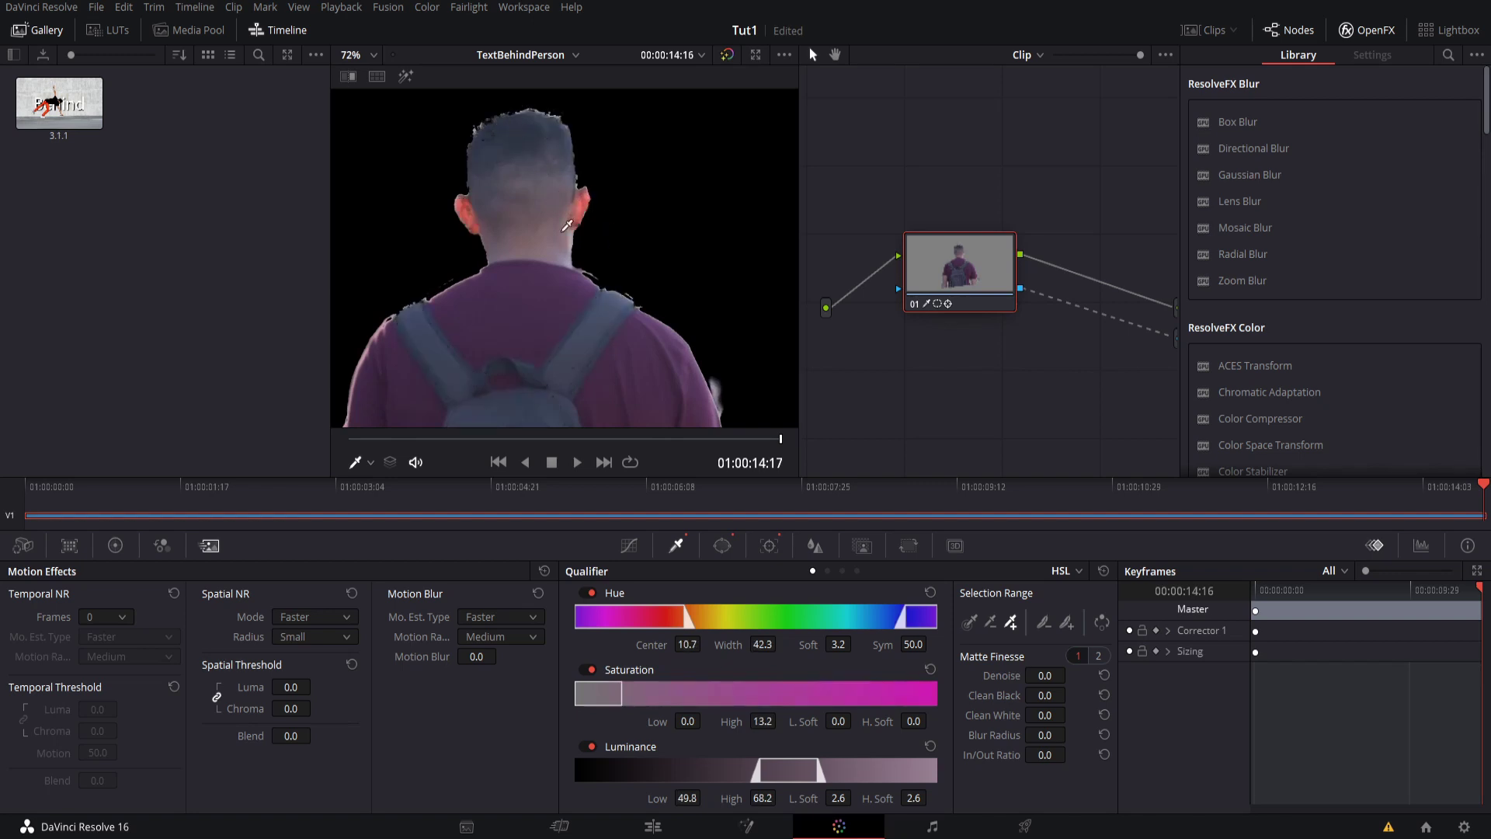
click(579, 183)
Examine the keyed matte around the head, shoulders, backpack and arms for rough edges and leftover background
scroll(579, 246, down, 4)
scroll(579, 246, up, 5)
drag(580, 246, 541, 266)
drag(527, 319, 537, 280)
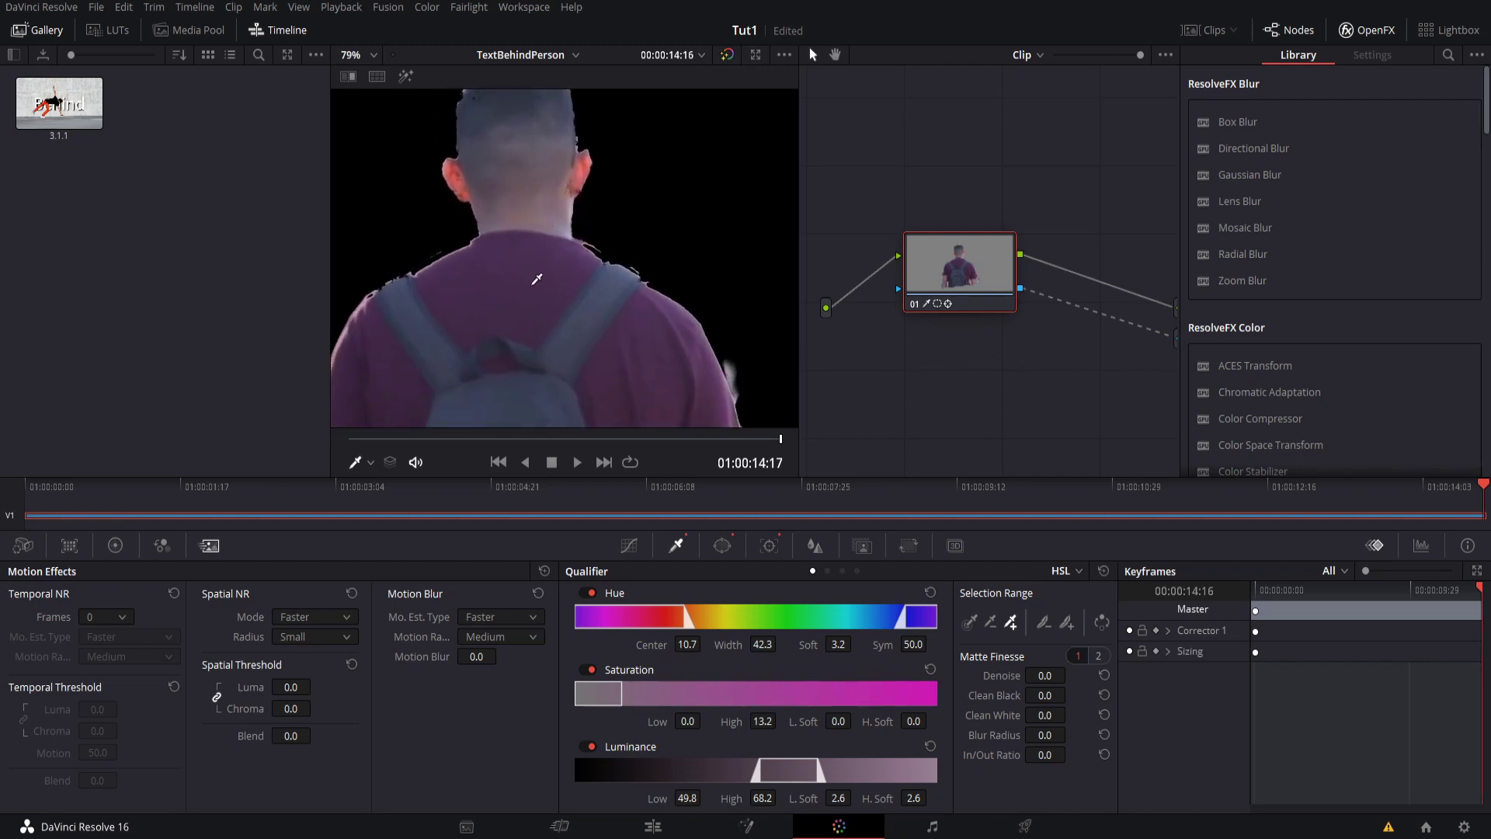
drag(697, 307, 731, 270)
scroll(731, 269, down, 4)
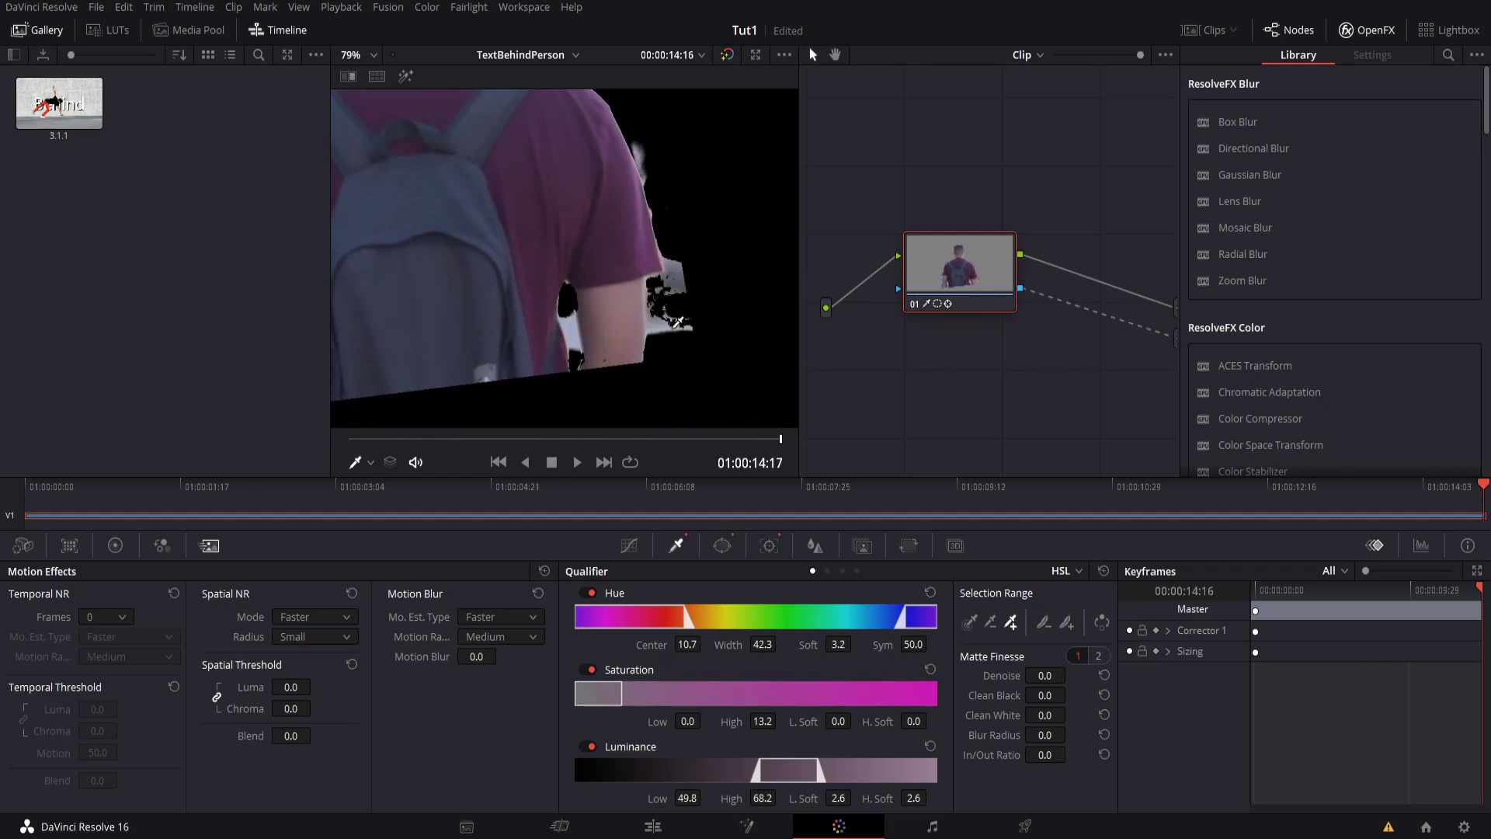
drag(480, 328, 582, 319)
drag(382, 303, 416, 323)
scroll(496, 275, down, 8)
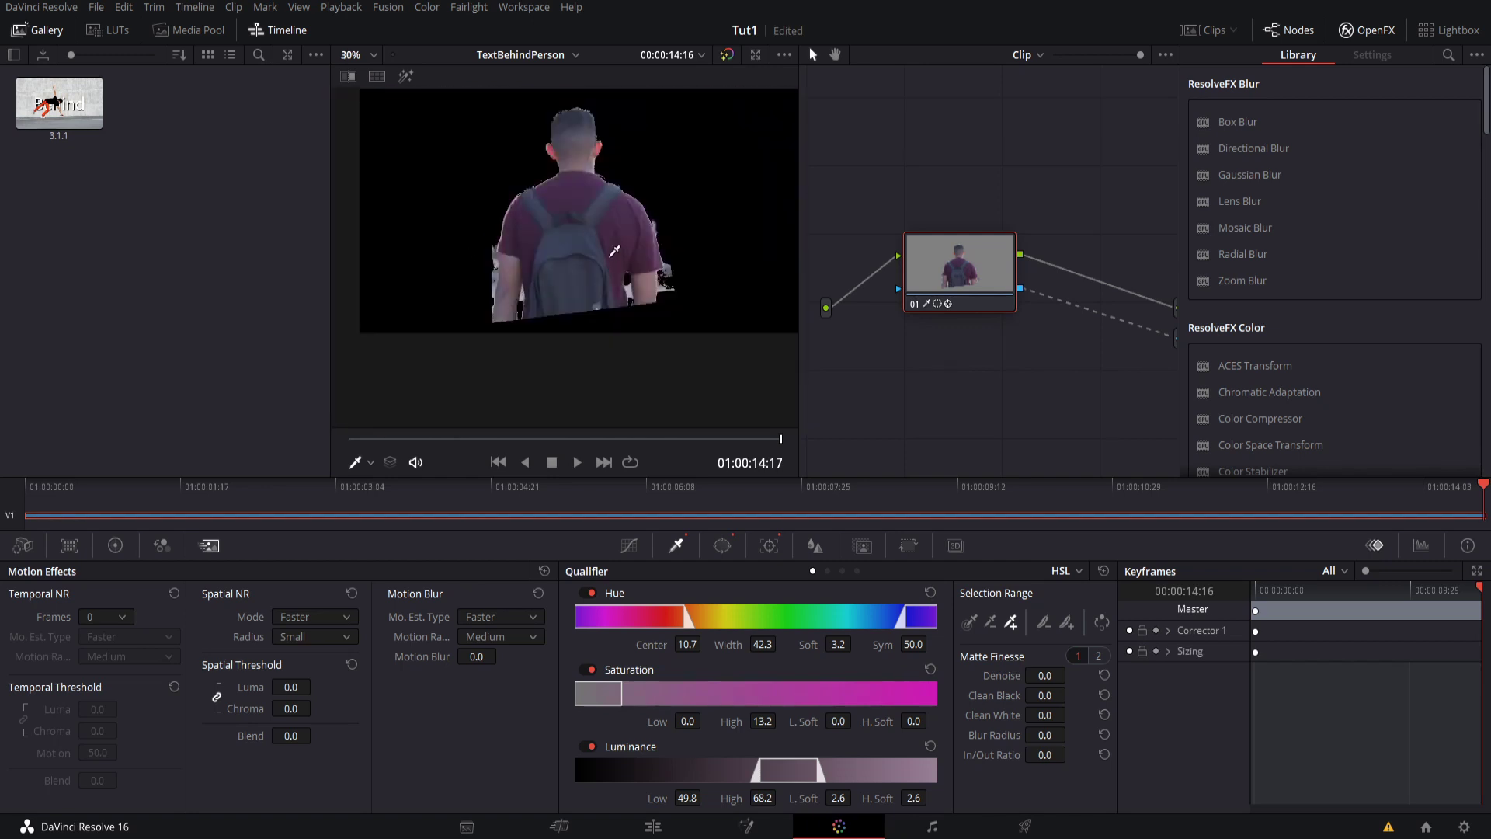
scroll(674, 286, up, 4)
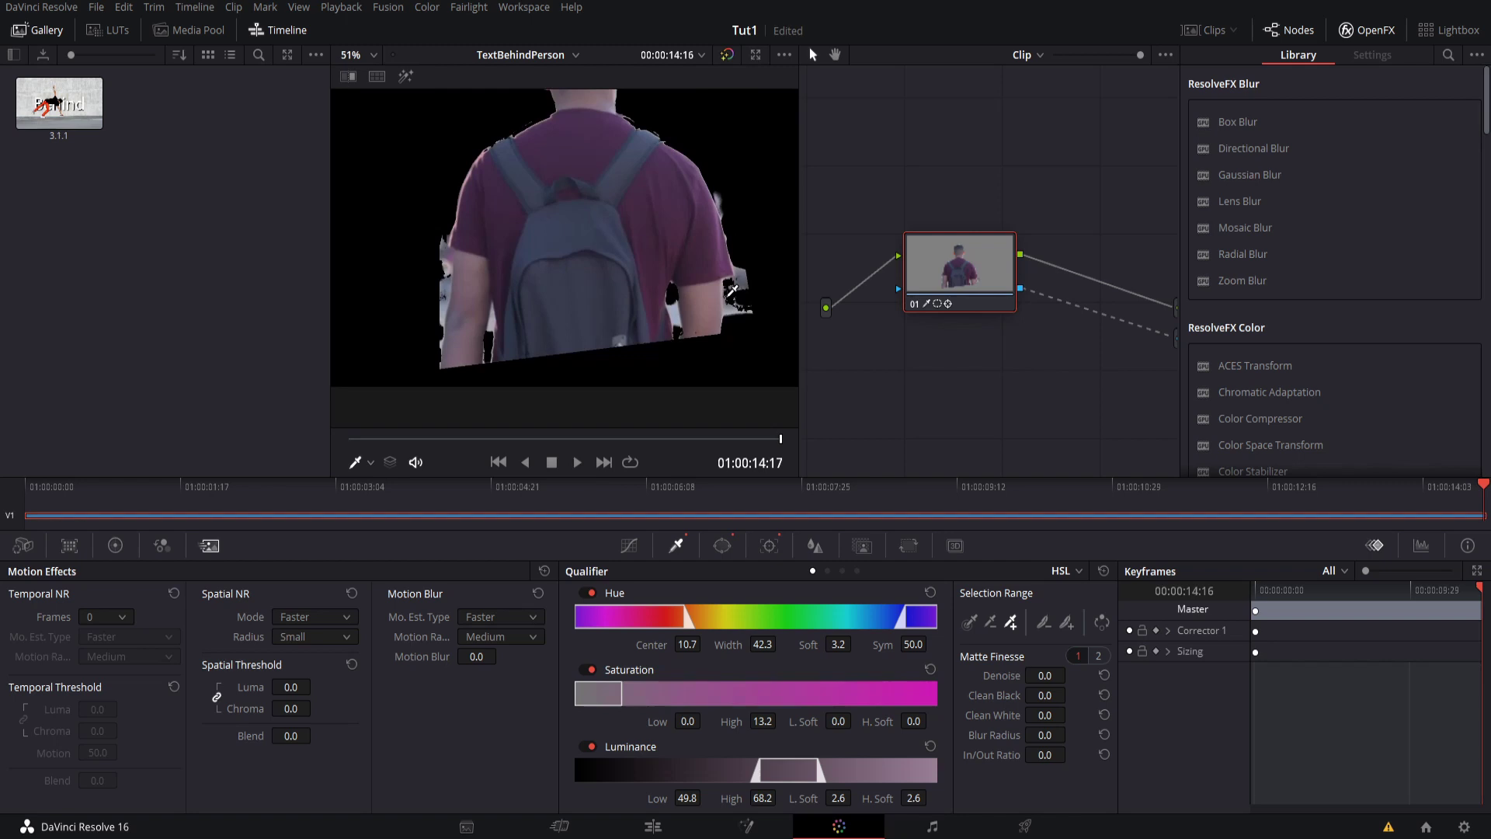
scroll(560, 240, up, 3)
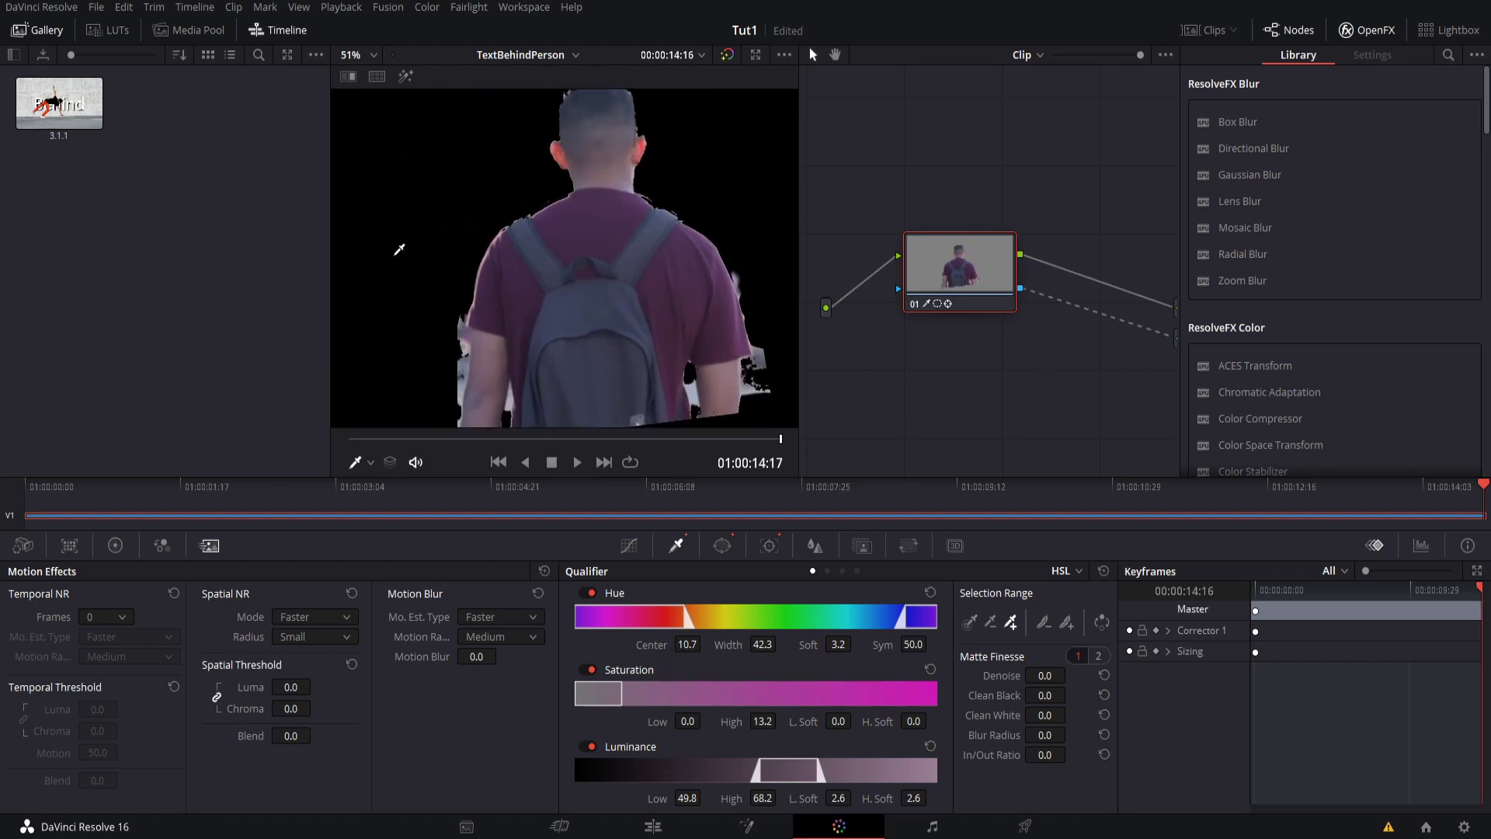
scroll(655, 353, up, 2)
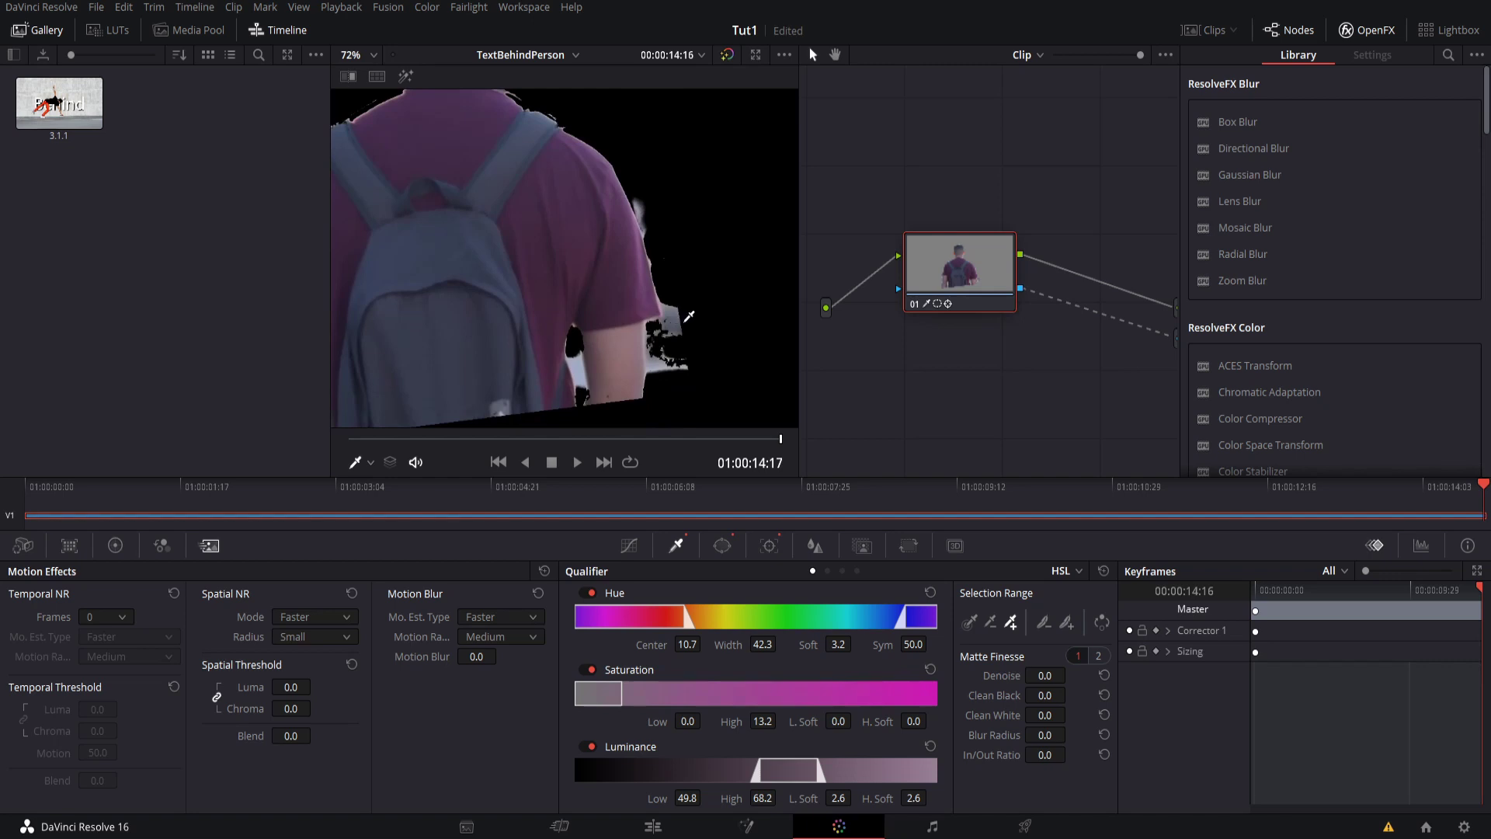
drag(689, 317, 756, 276)
drag(628, 283, 692, 319)
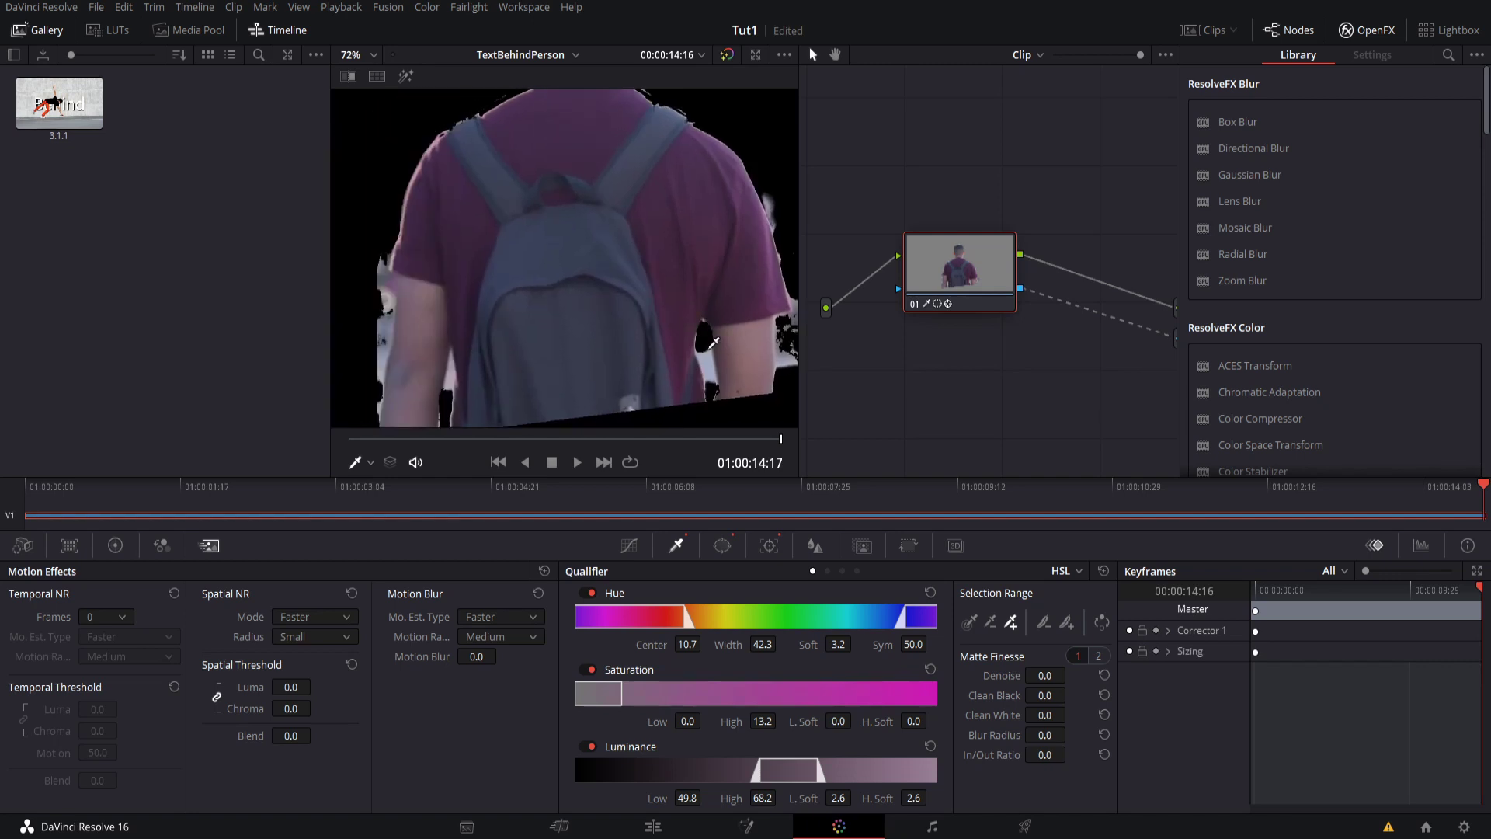
drag(741, 259, 665, 282)
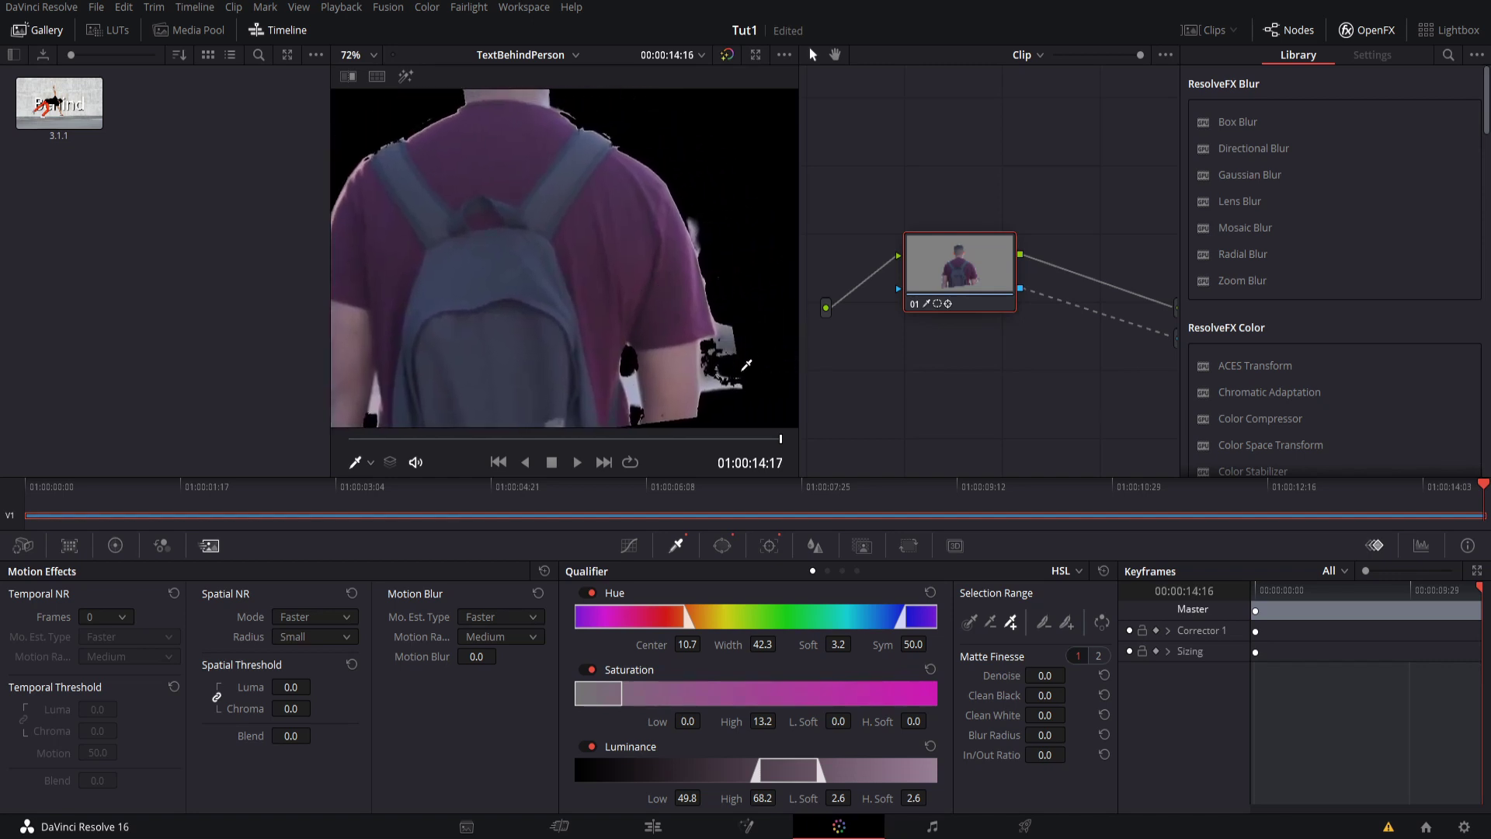
drag(552, 302, 607, 288)
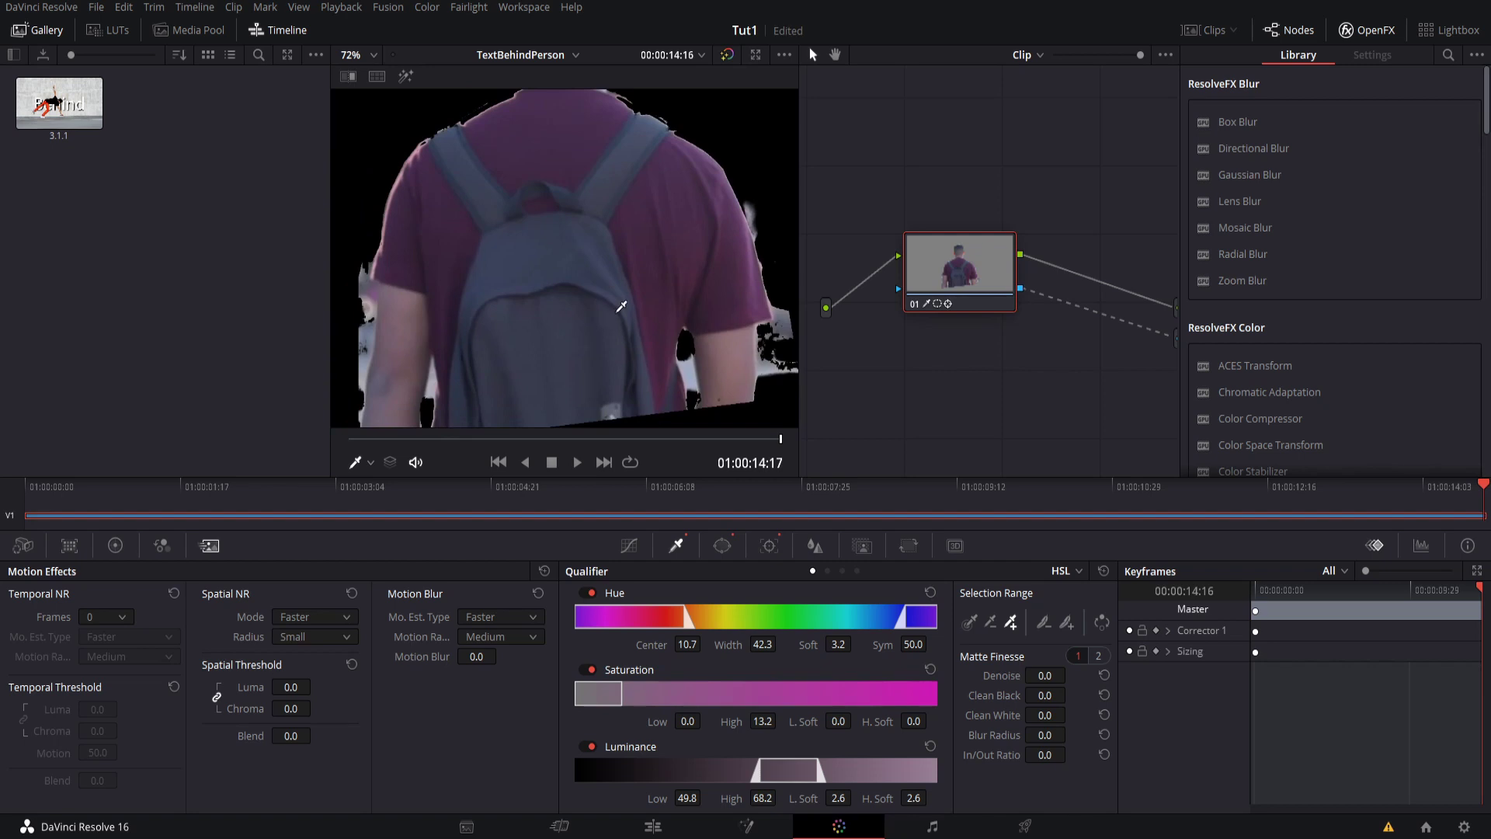
scroll(692, 381, left, 1)
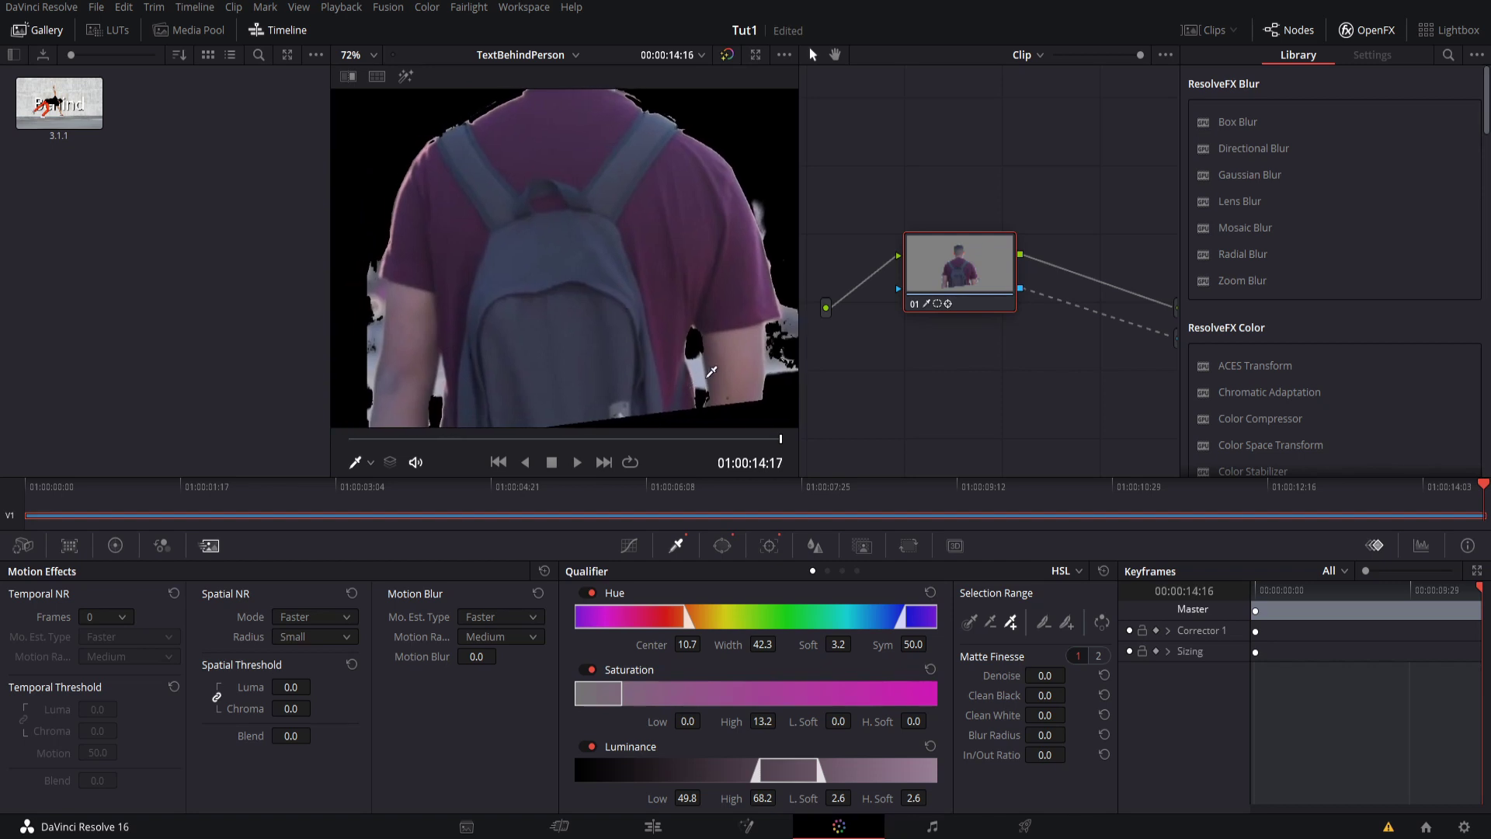
drag(714, 300, 662, 284)
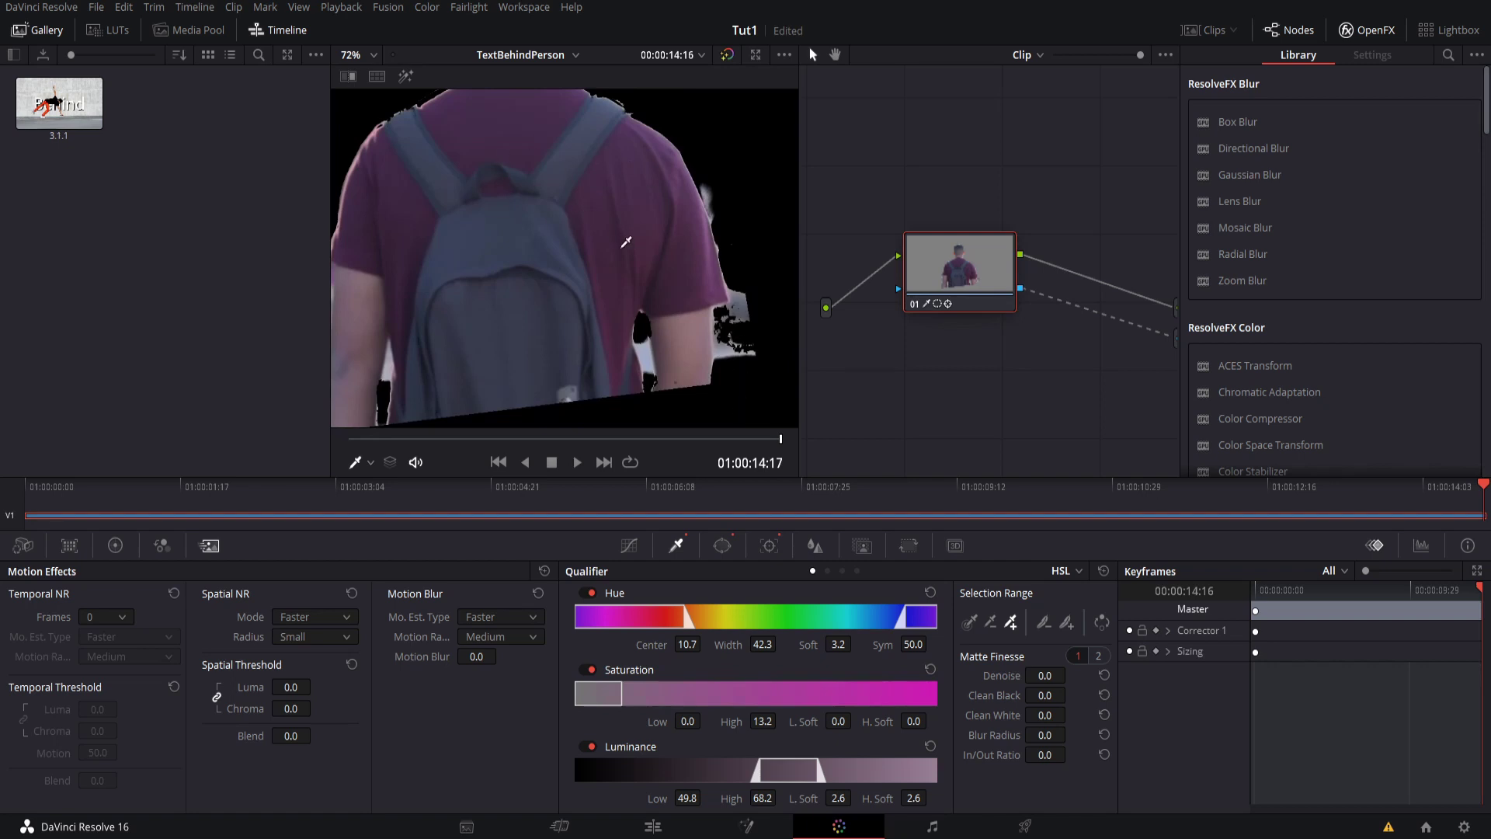
drag(561, 224, 588, 334)
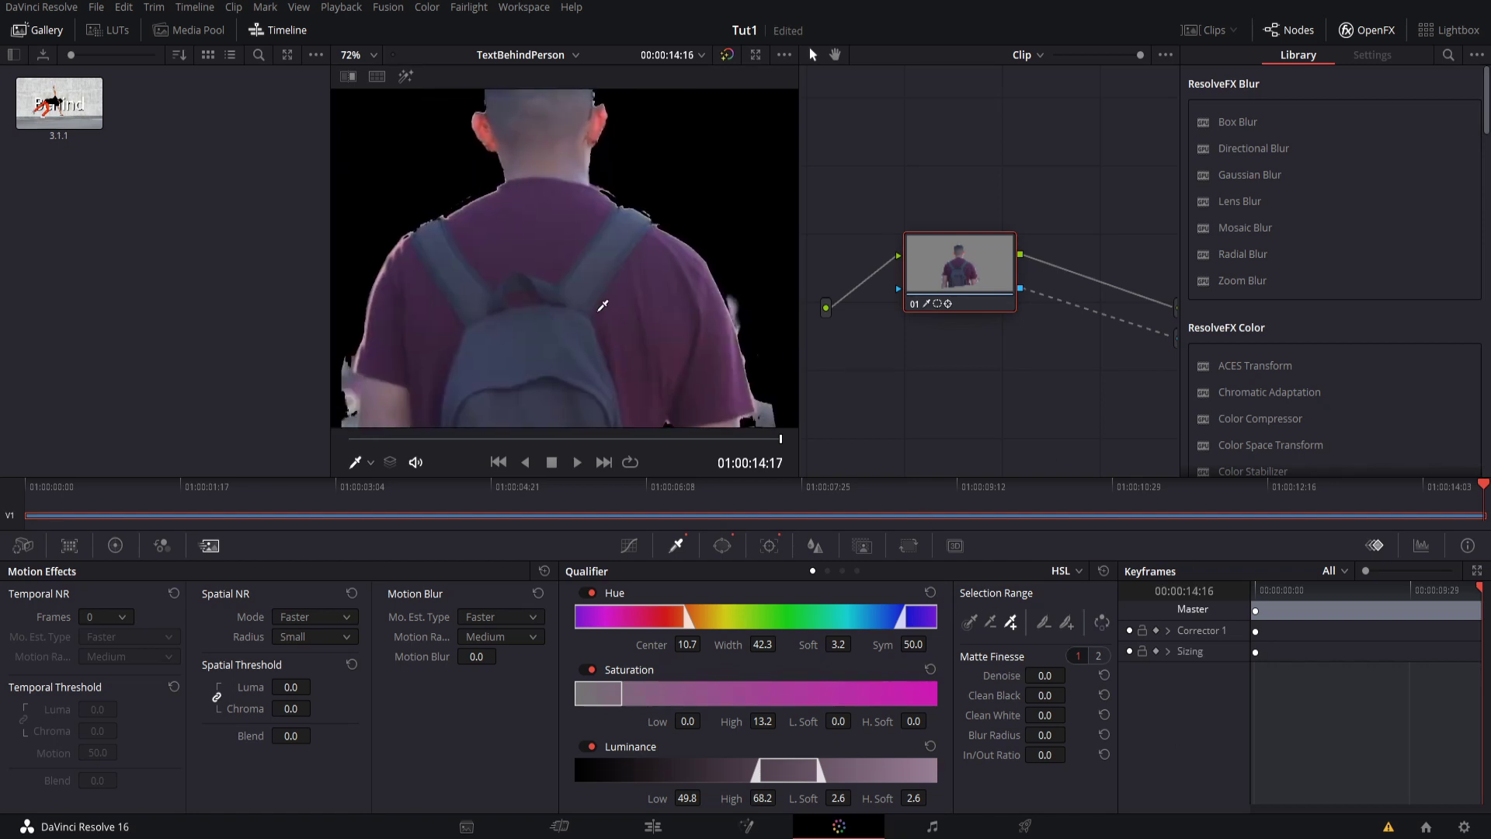
scroll(602, 305, up, 2)
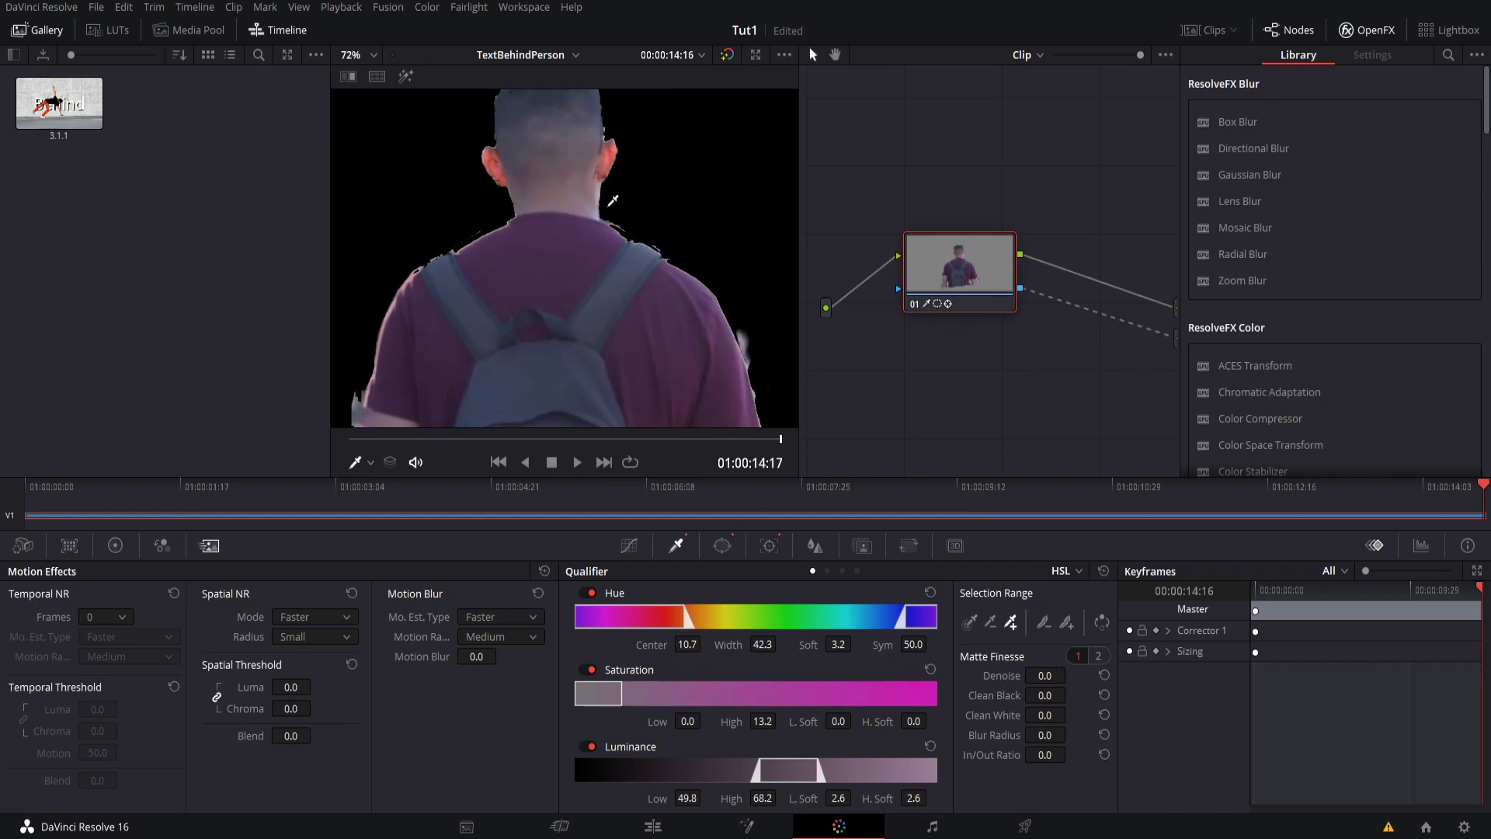
Smooth the key's edges in Matte Finesse with Denoise at 5.1 and Blur Radius at 18.8
drag(1046, 674, 1071, 674)
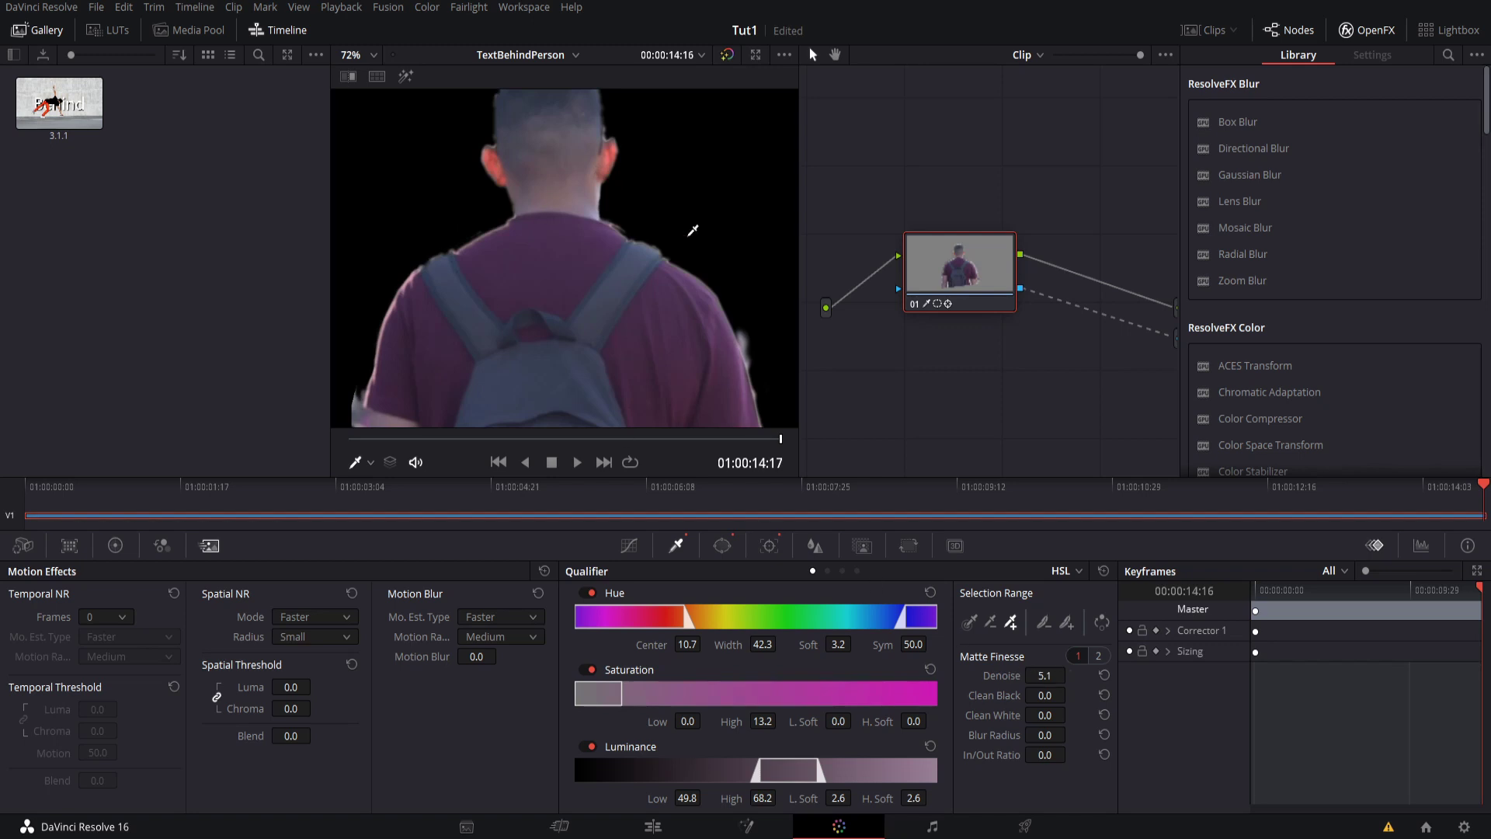
drag(626, 233, 594, 218)
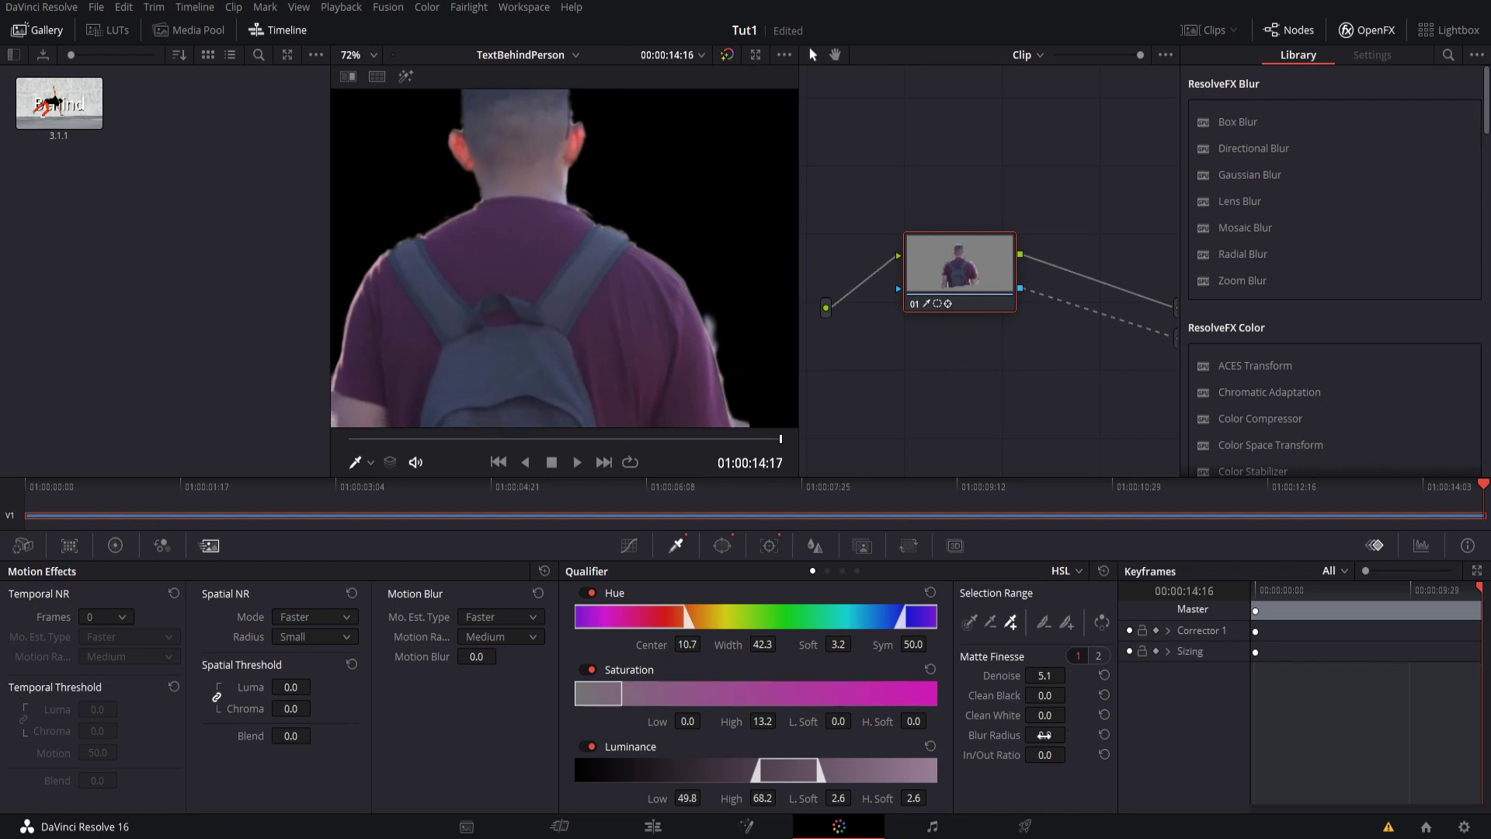
drag(1070, 734, 1071, 734)
Tighten the blurred matte around the man by setting the In/Out Ratio to -22.7
drag(525, 241, 538, 102)
drag(676, 243, 650, 246)
scroll(634, 214, down, 2)
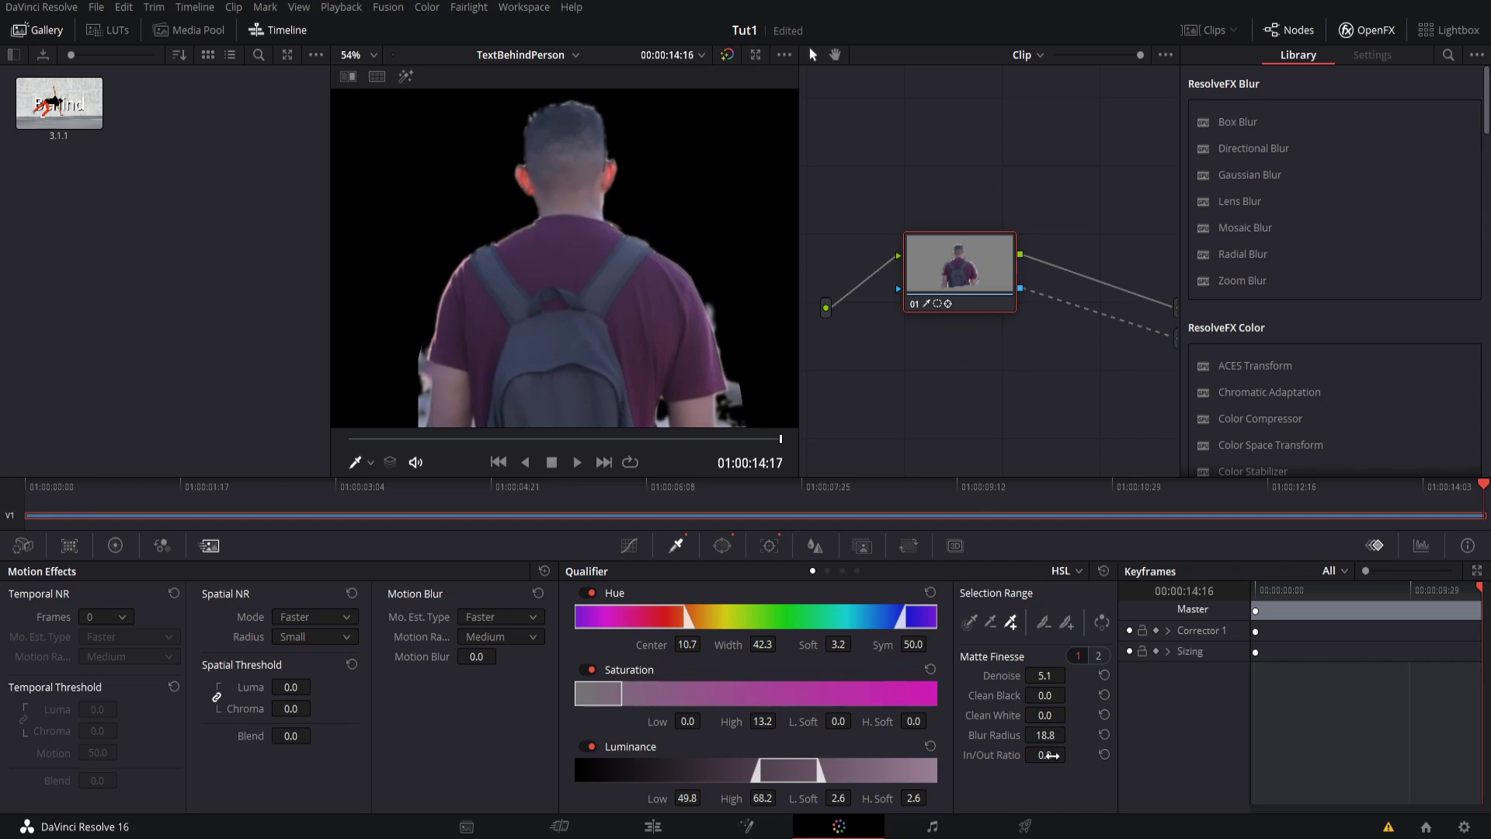
drag(1051, 755, 1041, 755)
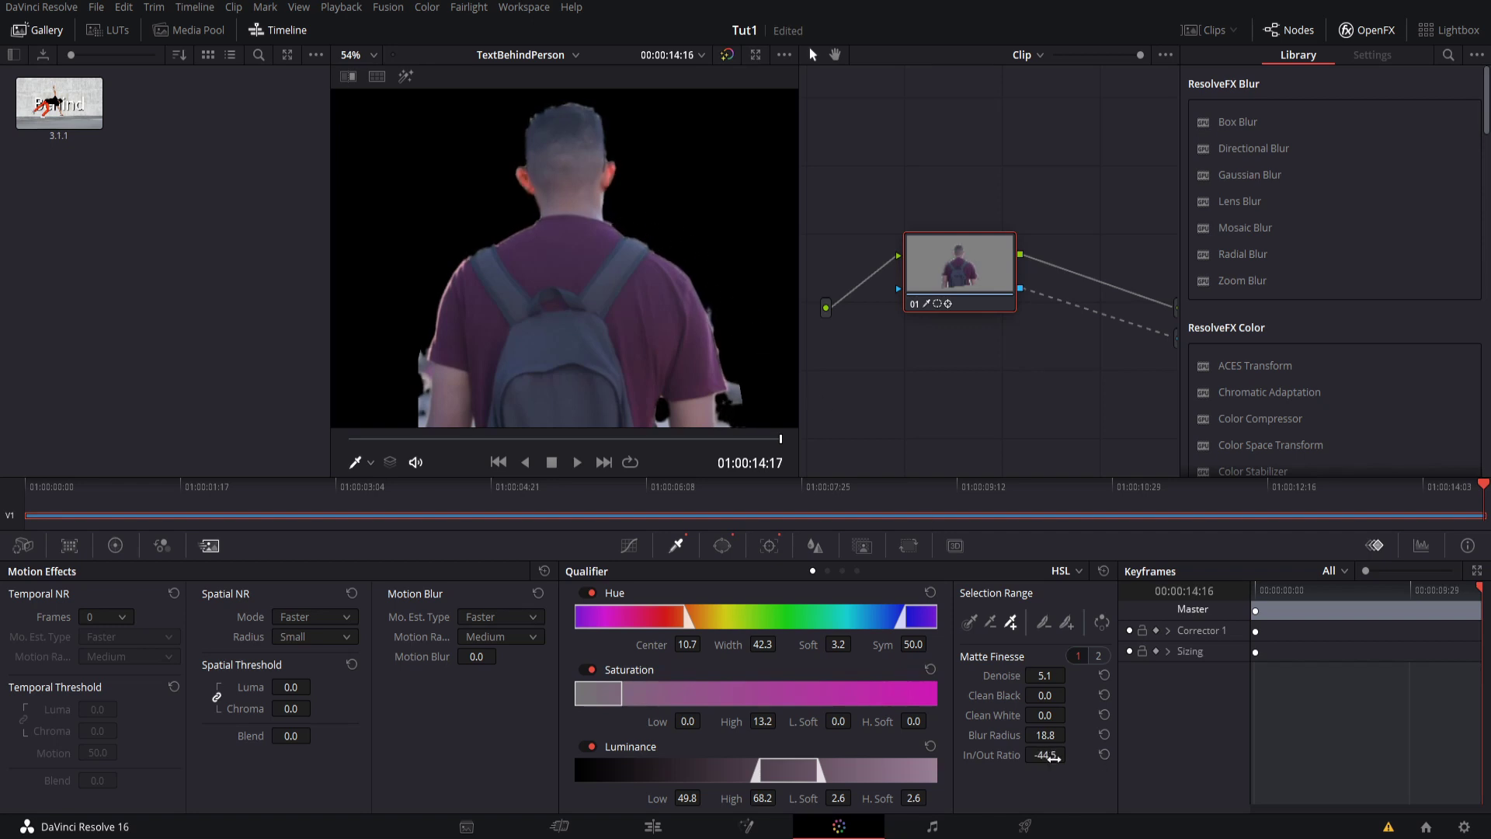
drag(1054, 757, 1071, 754)
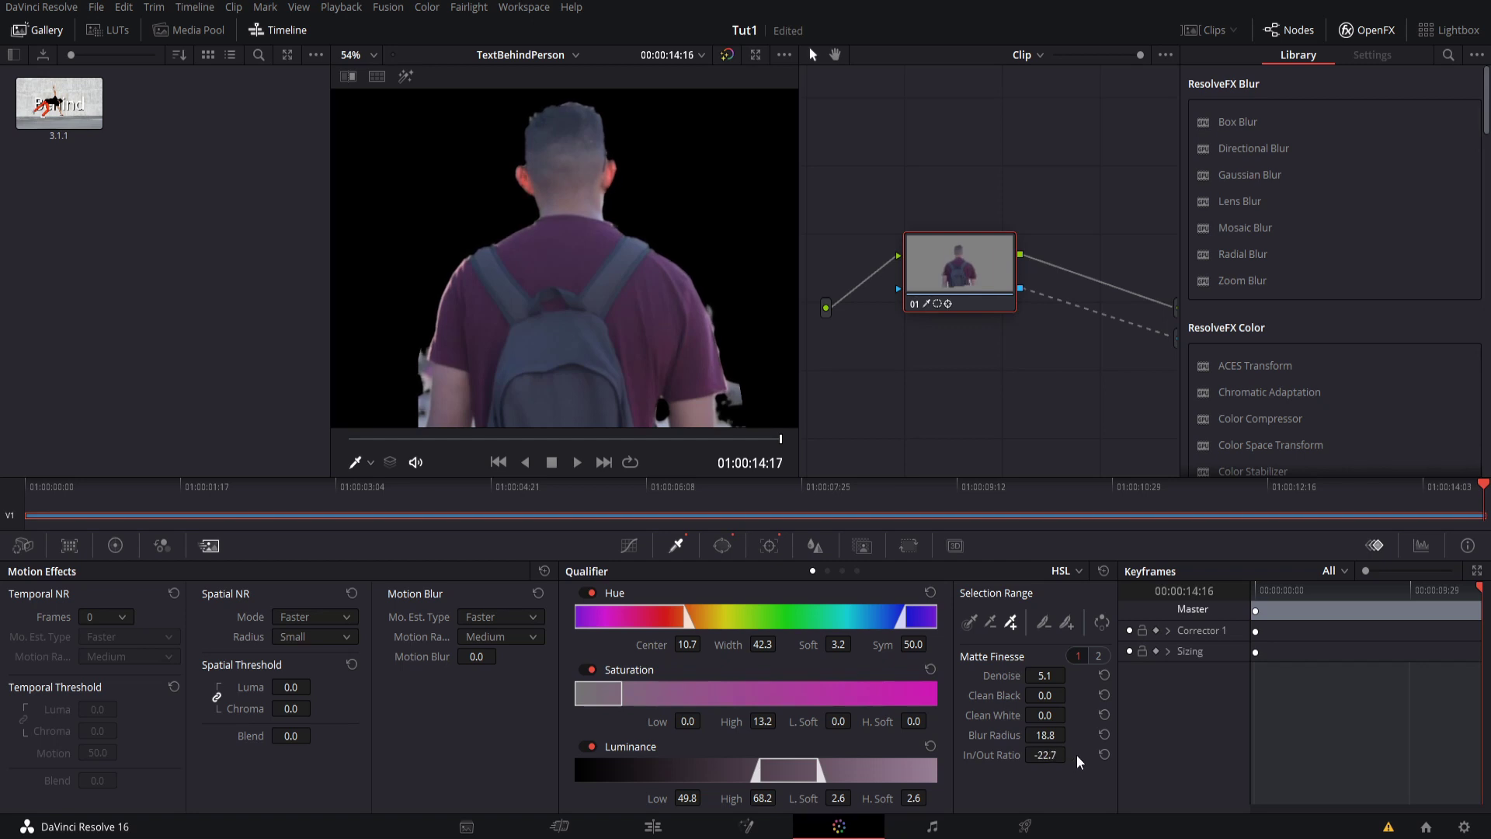
Refine the key in Matte Finesse with Clean Black at 14.6, Blur Radius at 0 and In/Out Ratio at 40.5
click(1104, 755)
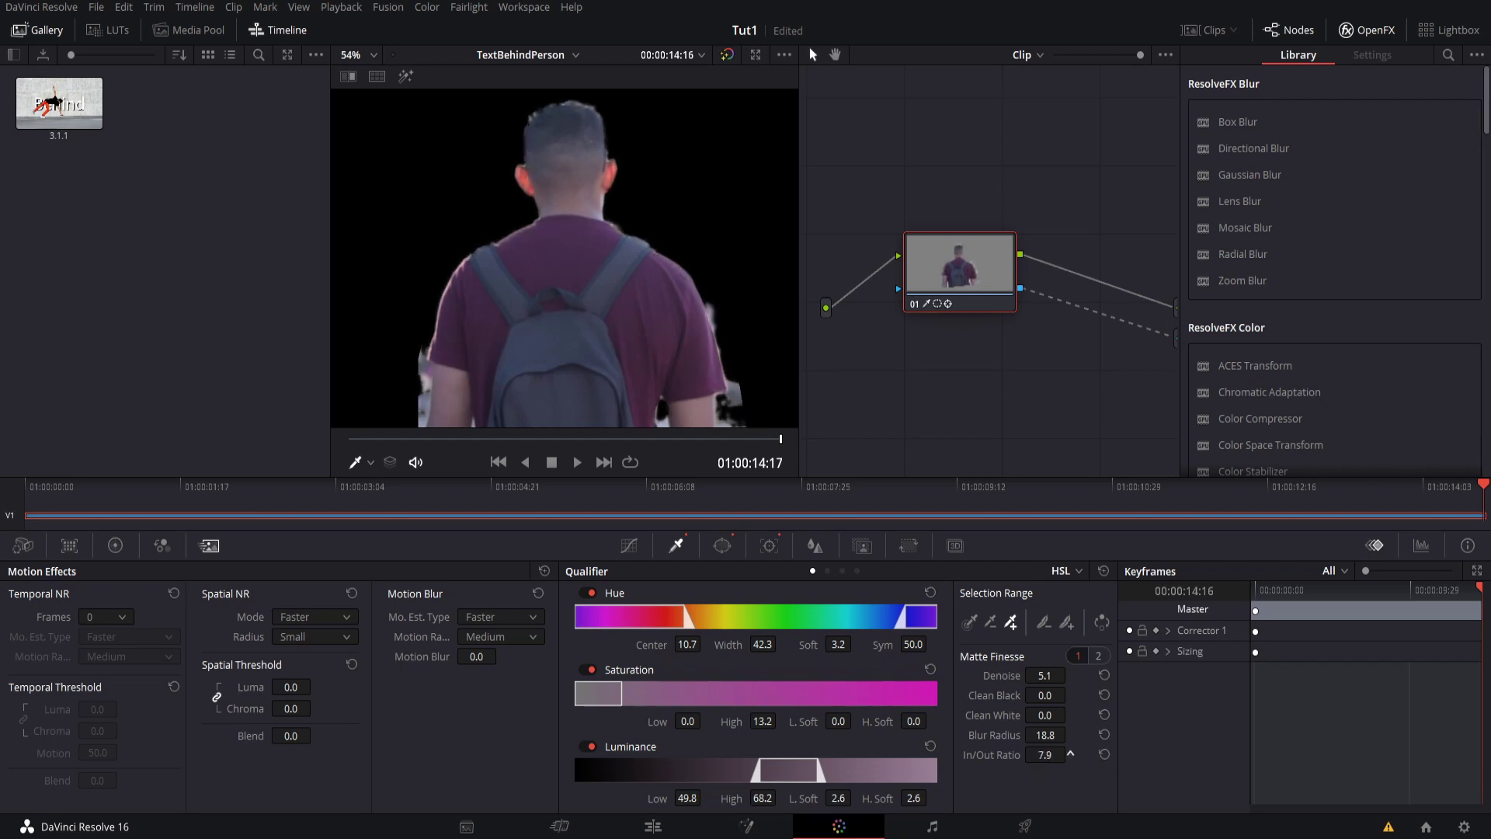
drag(1070, 754, 1070, 754)
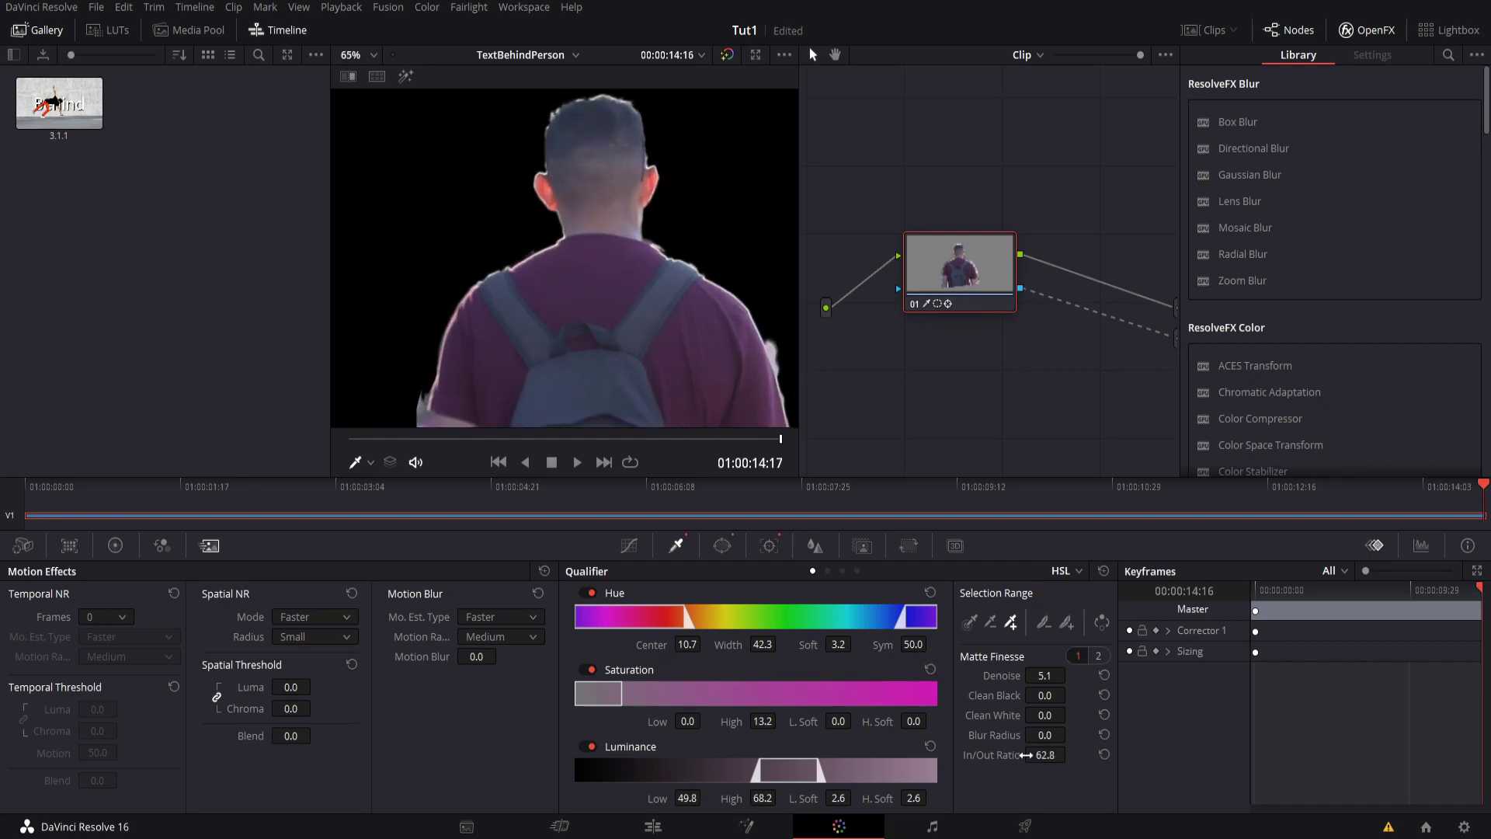
drag(696, 352, 643, 358)
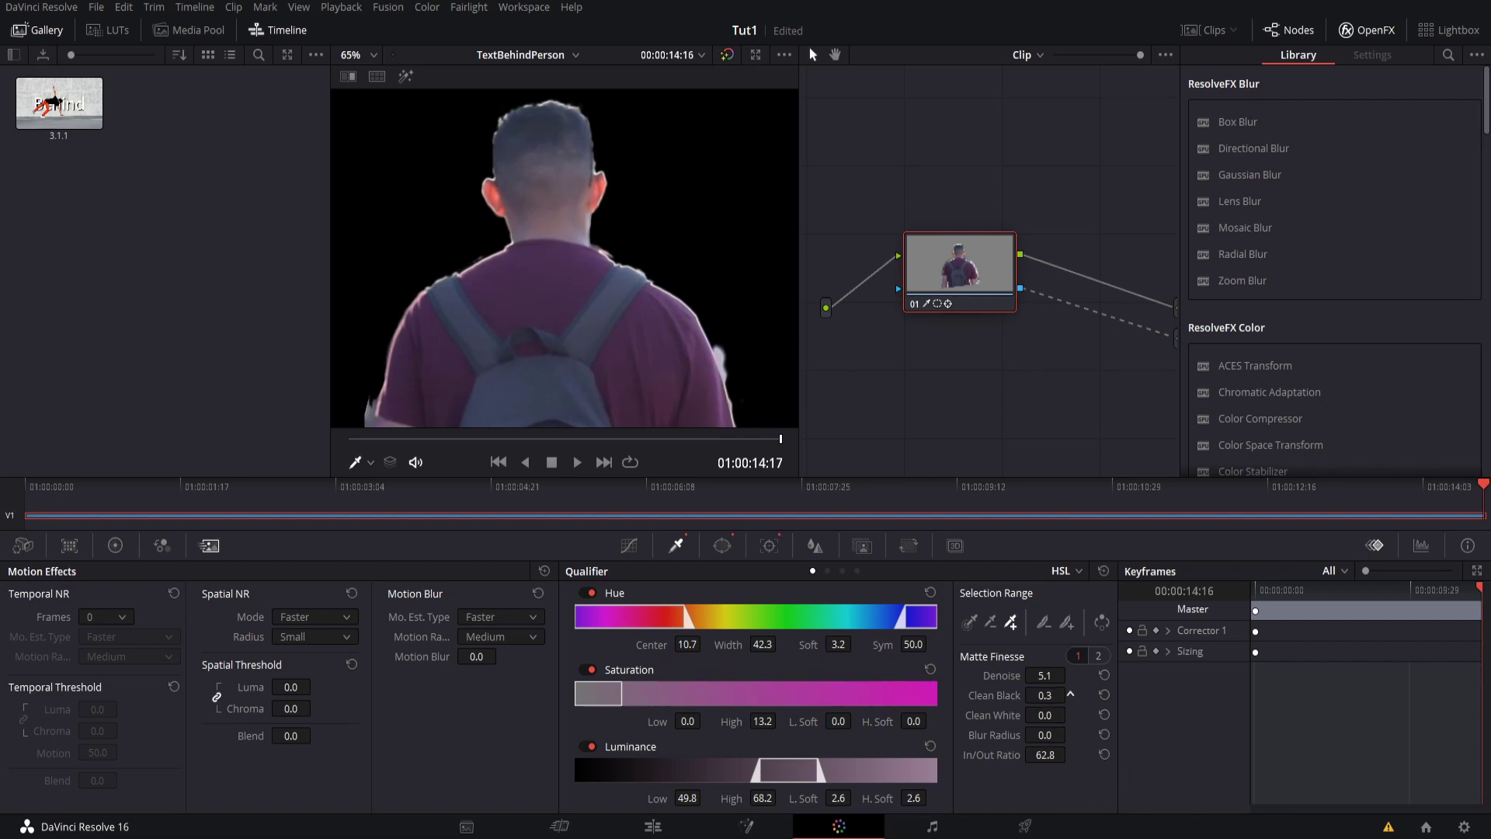
drag(1071, 694, 1061, 696)
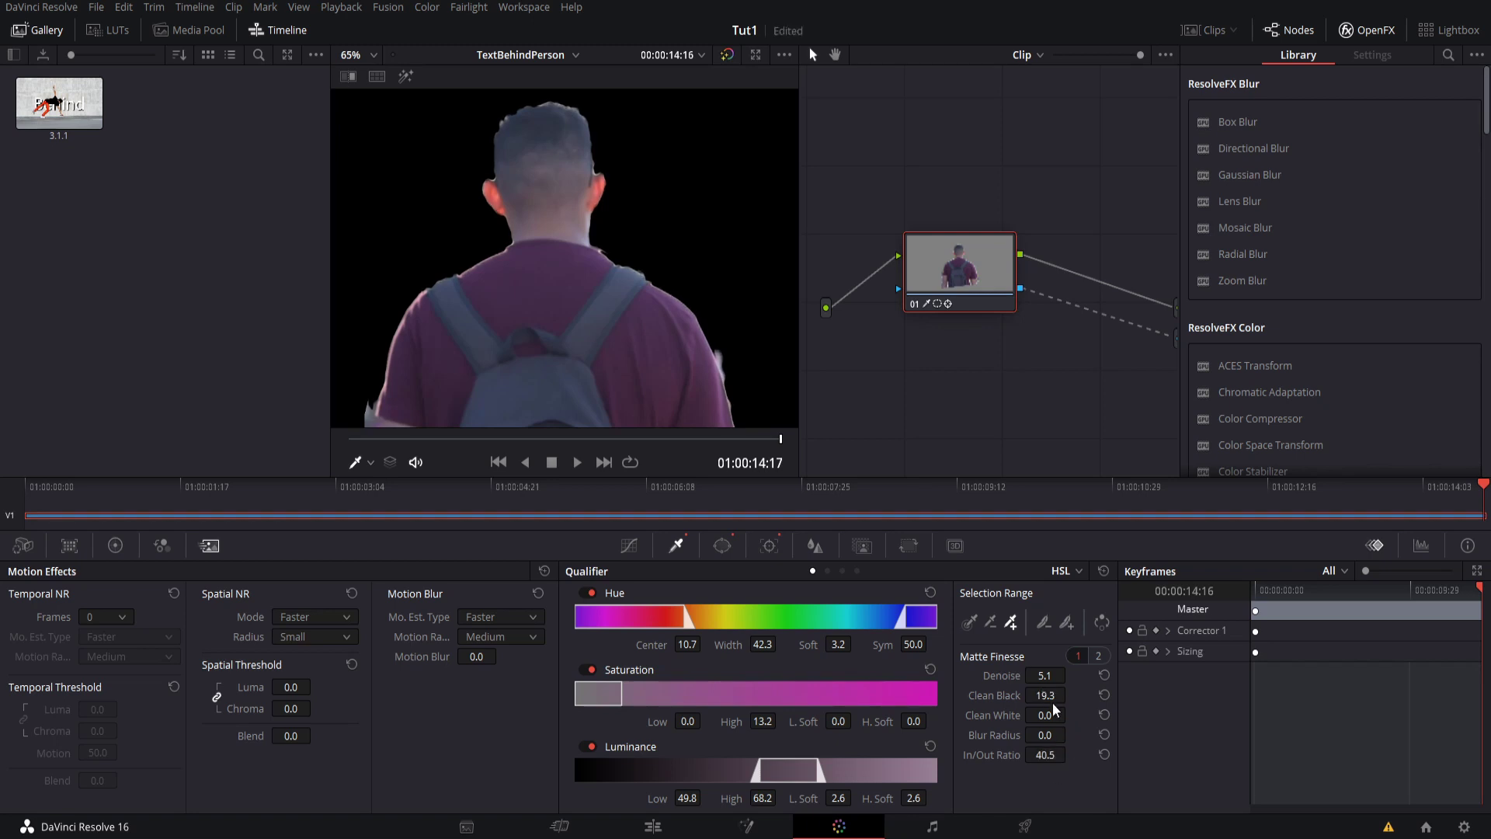
drag(1061, 695, 1055, 696)
Try to remove the light fringe beside the man's right shoulder by subtracting its sampled colour from the qualifier
drag(673, 399, 666, 315)
scroll(666, 315, down, 3)
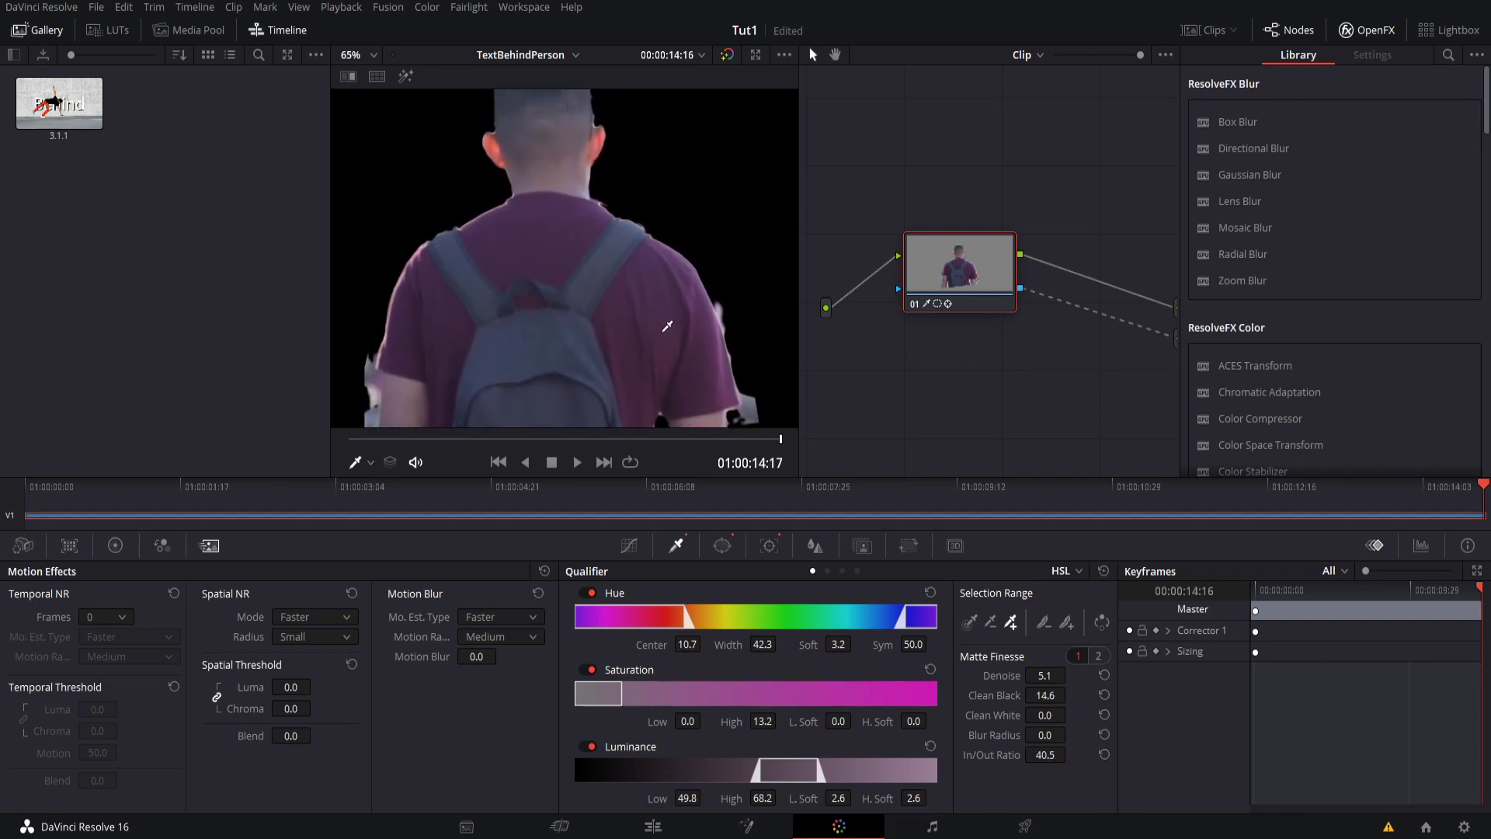
scroll(645, 291, down, 1)
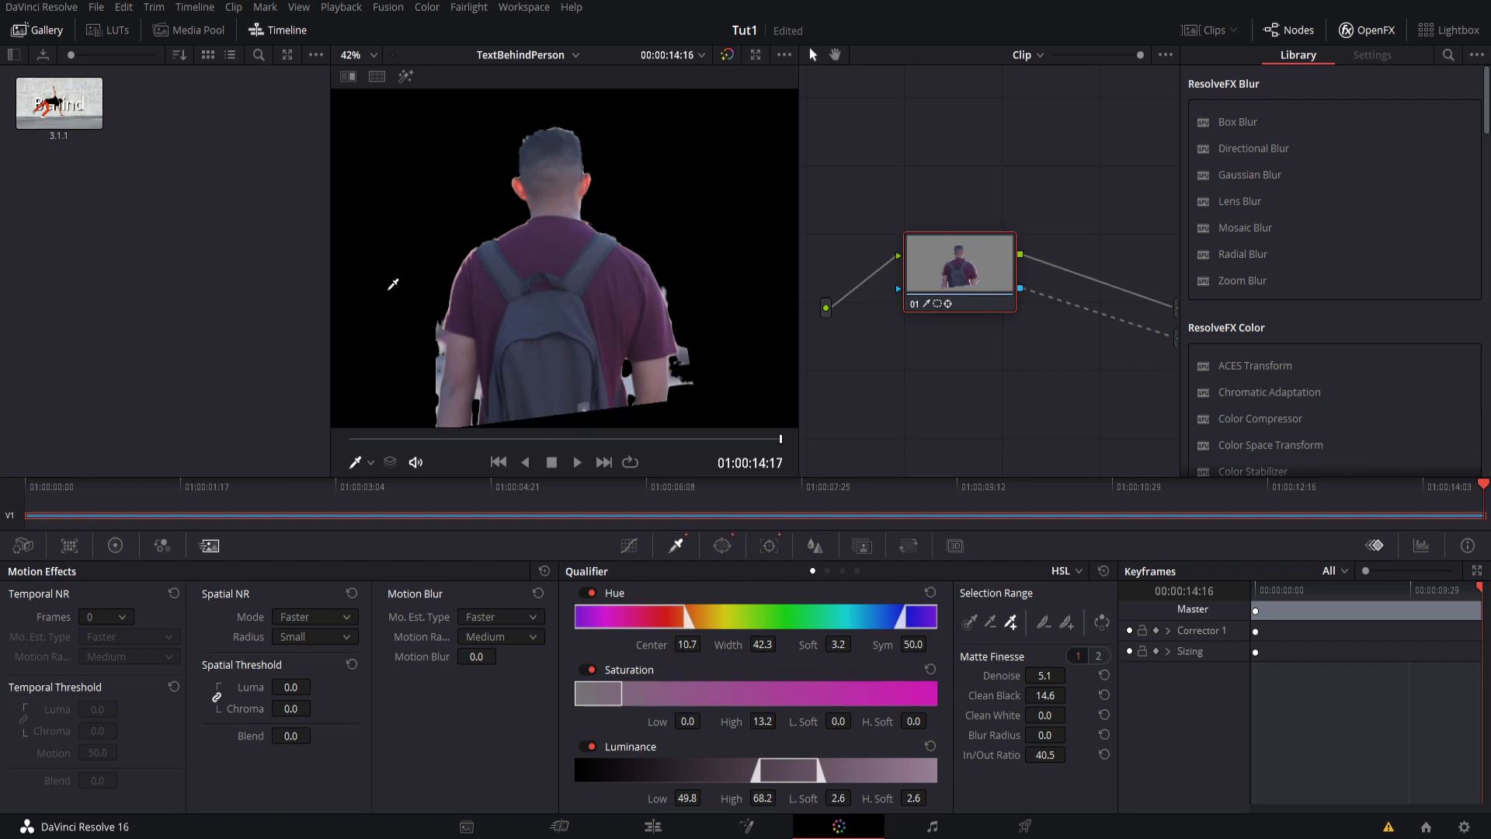
scroll(676, 278, up, 10)
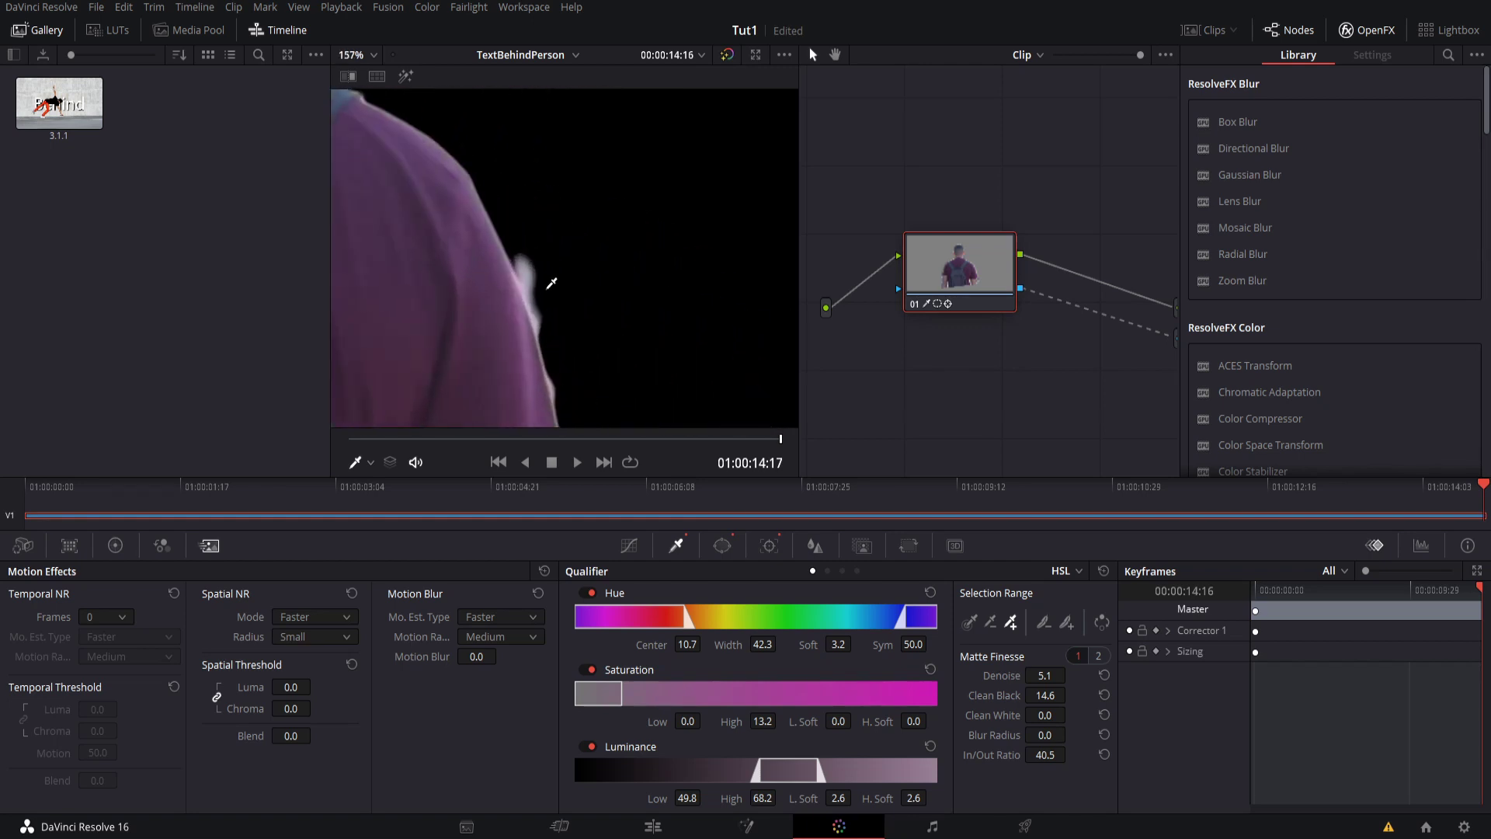
drag(533, 289, 639, 311)
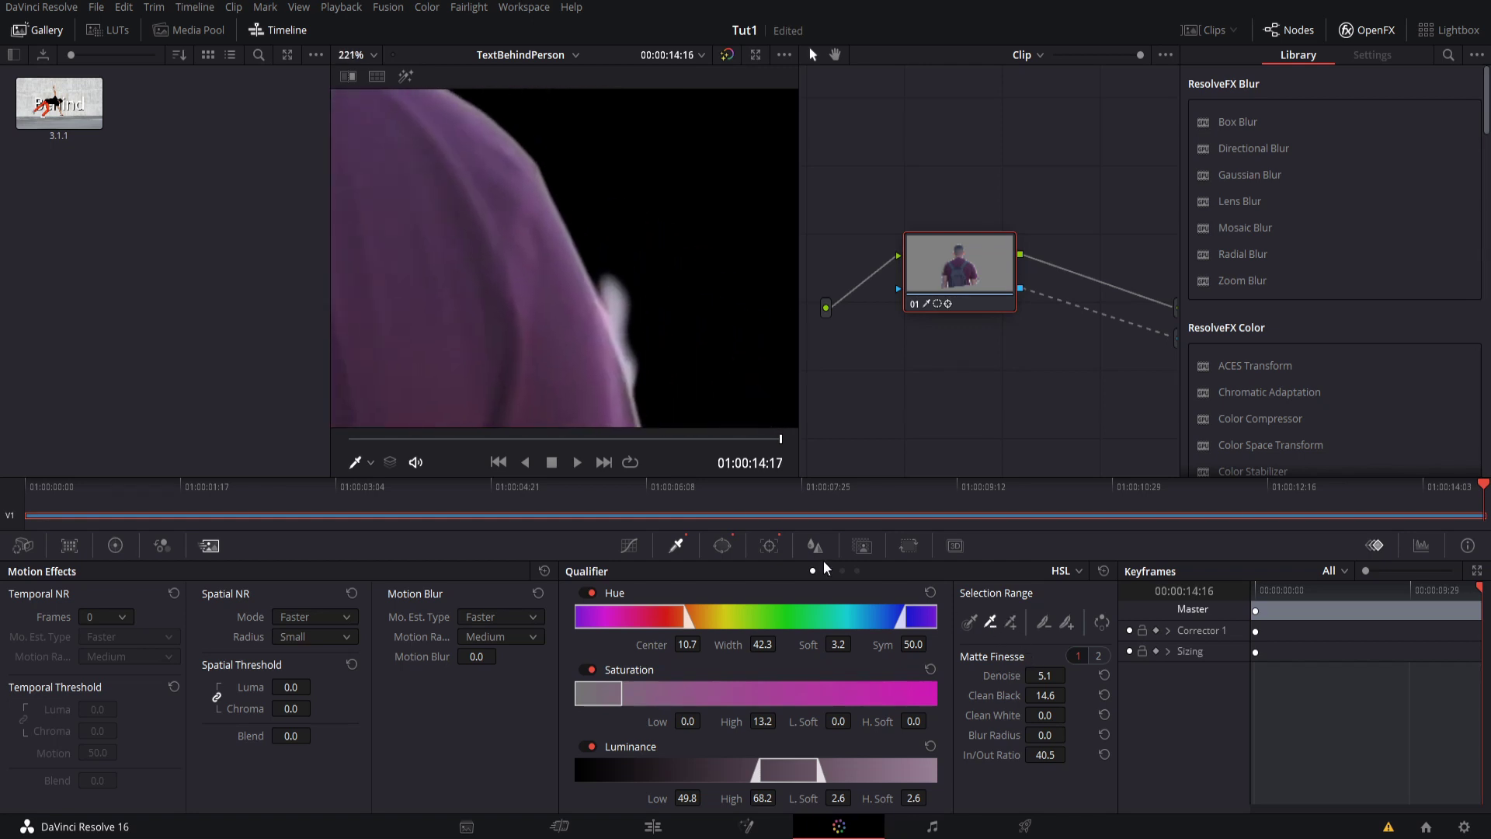
scroll(676, 353, down, 2)
scroll(643, 325, down, 5)
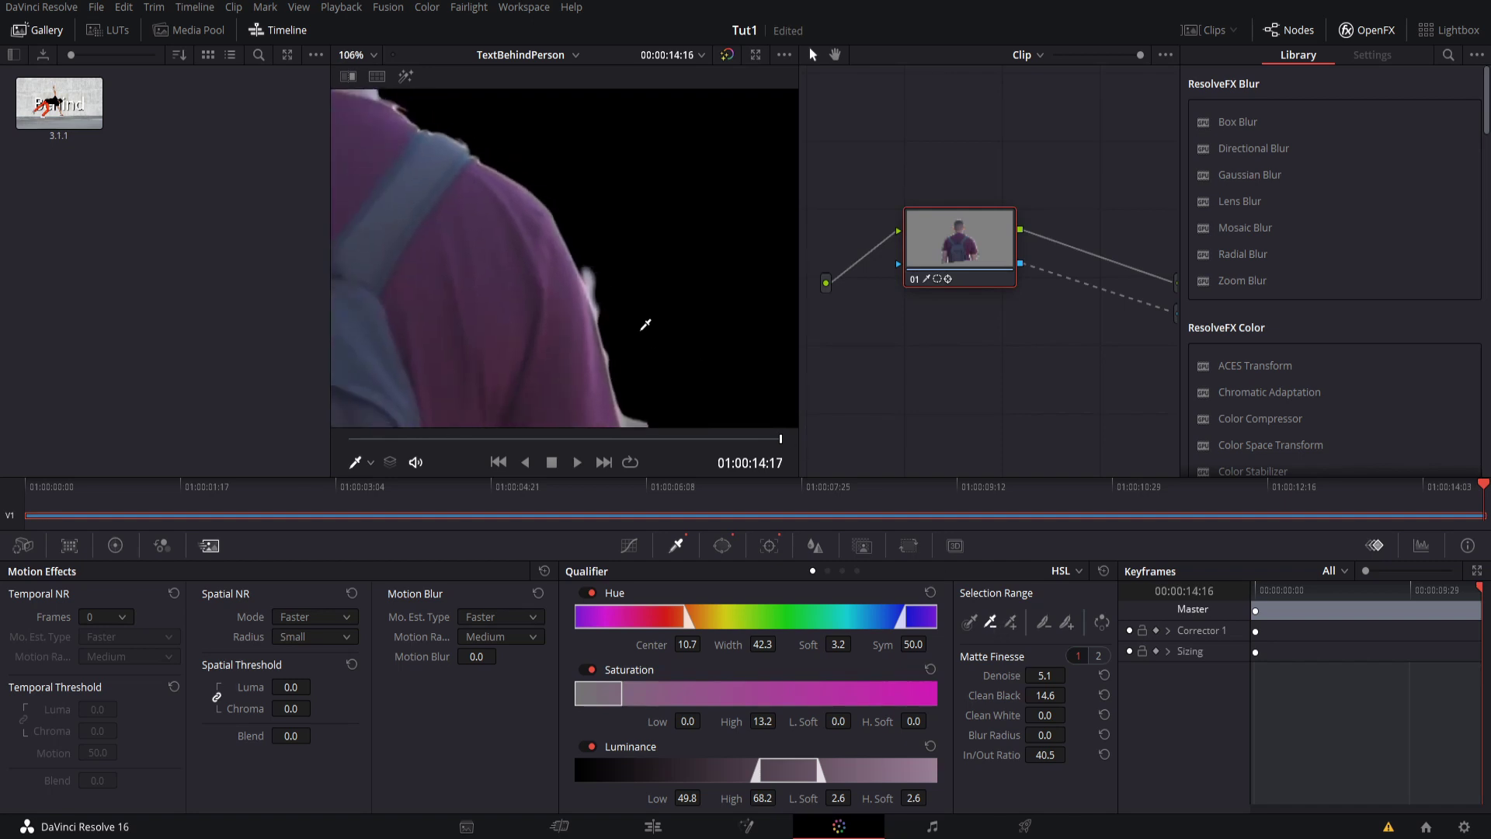
click(586, 266)
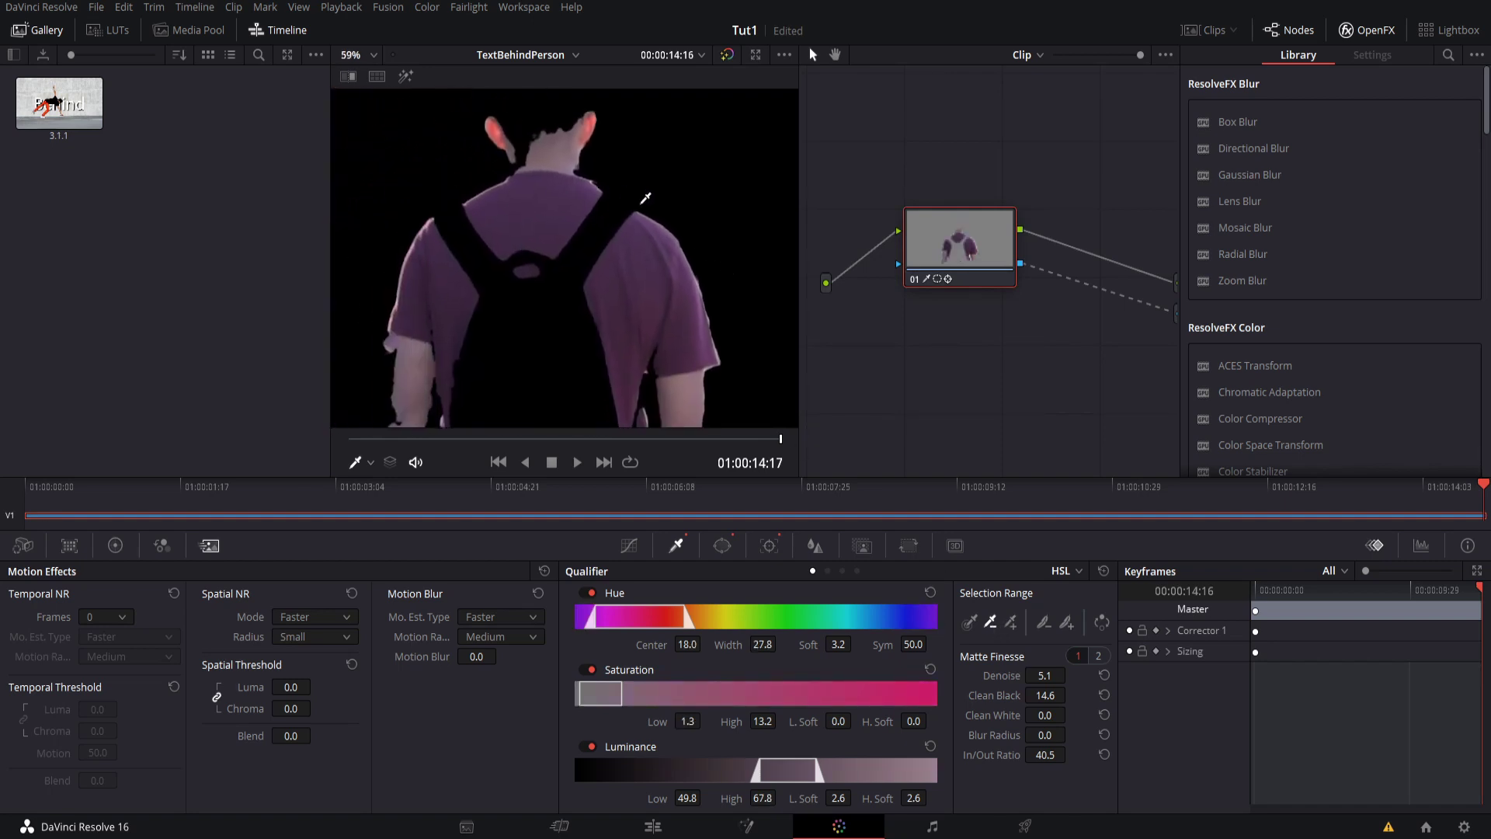
key(ctrl+z)
Examine the leftover fringe along the man's right shoulder and sleeve at close range
scroll(656, 293, up, 3)
scroll(660, 306, up, 3)
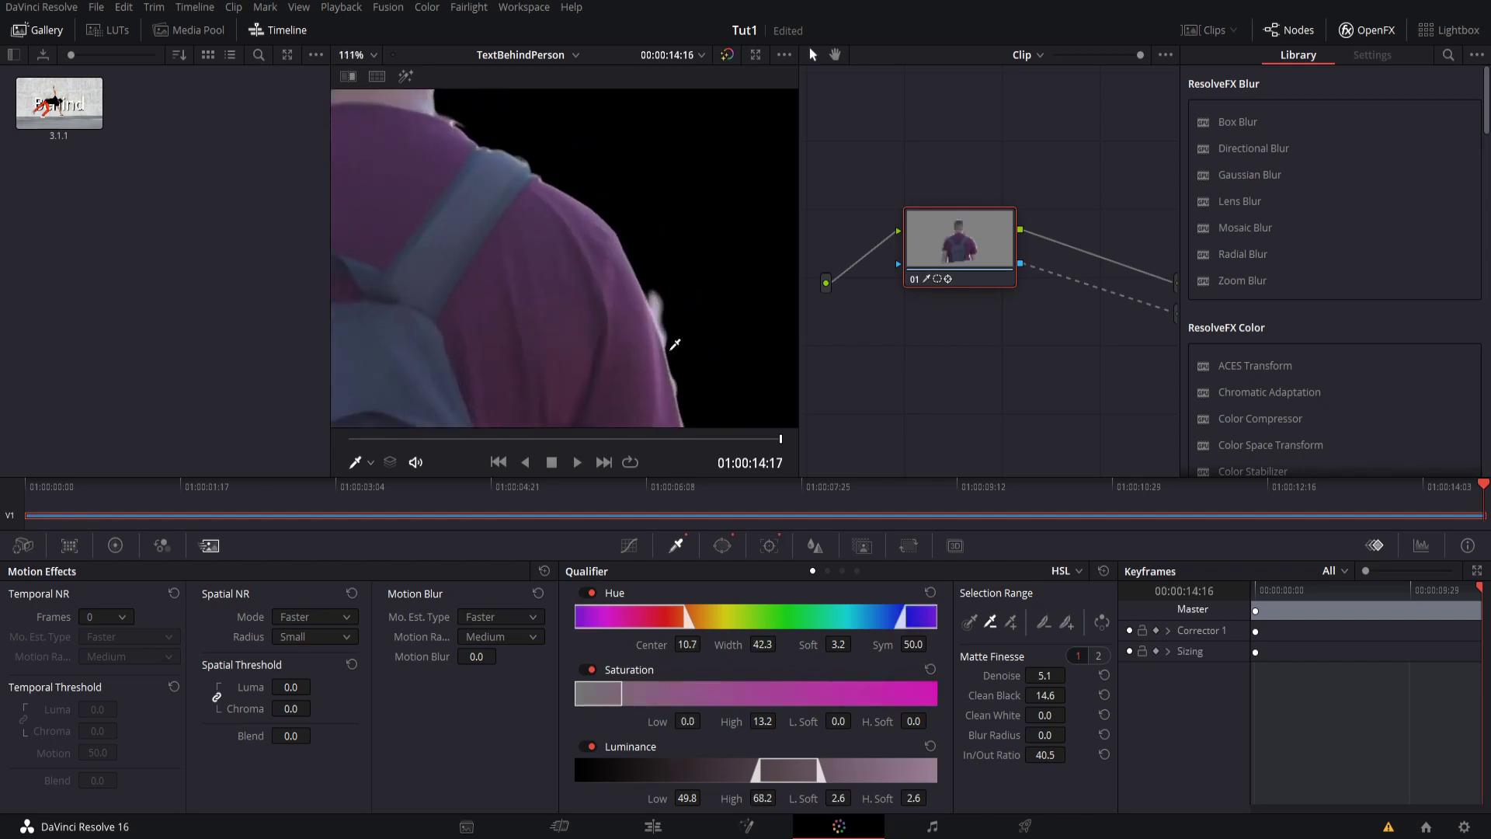
scroll(676, 256, down, 6)
scroll(696, 350, up, 2)
drag(668, 345, 585, 314)
scroll(587, 313, up, 3)
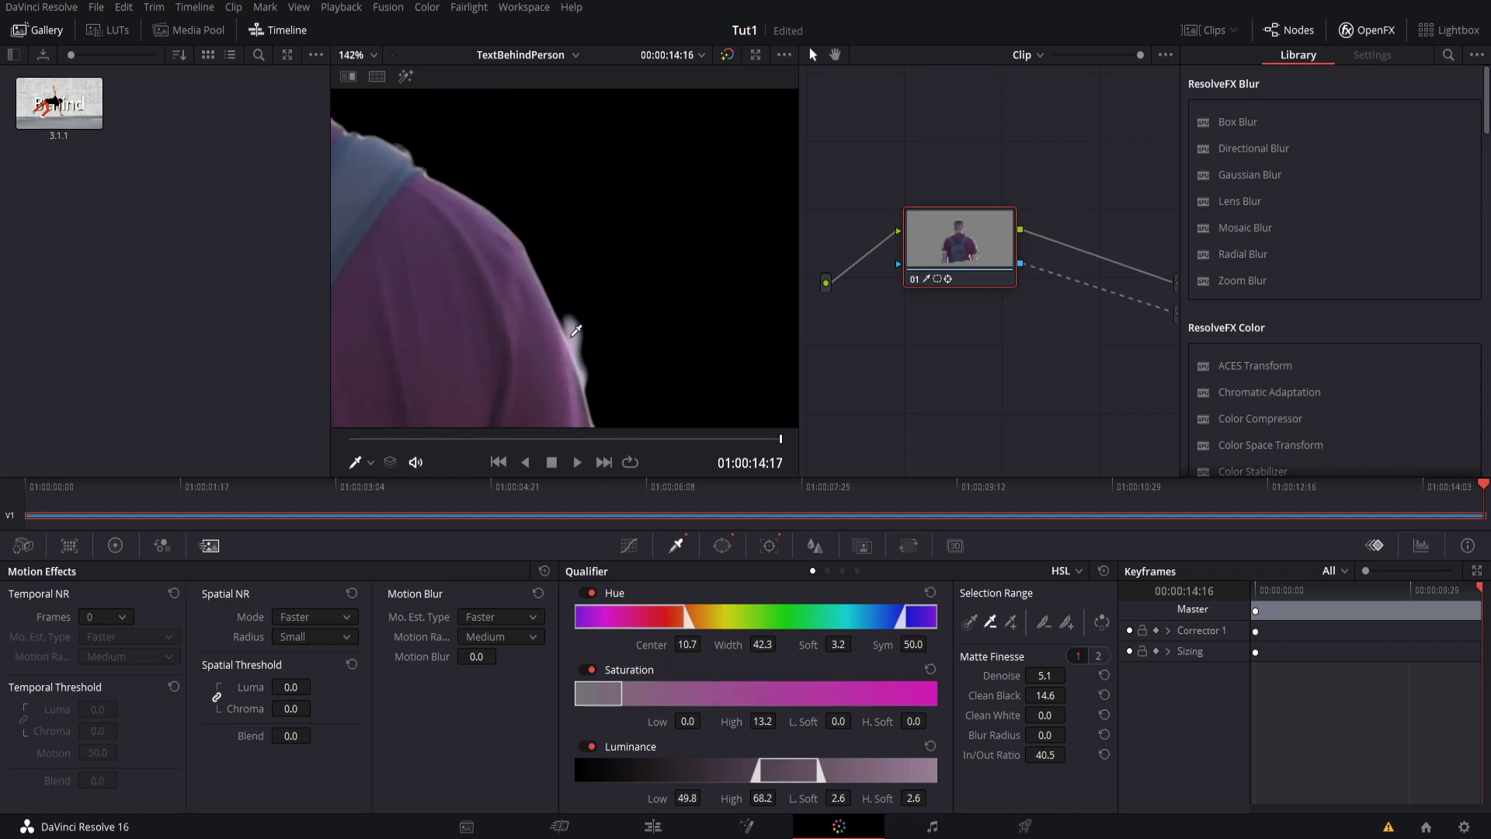
scroll(575, 331, down, 4)
scroll(679, 298, up, 2)
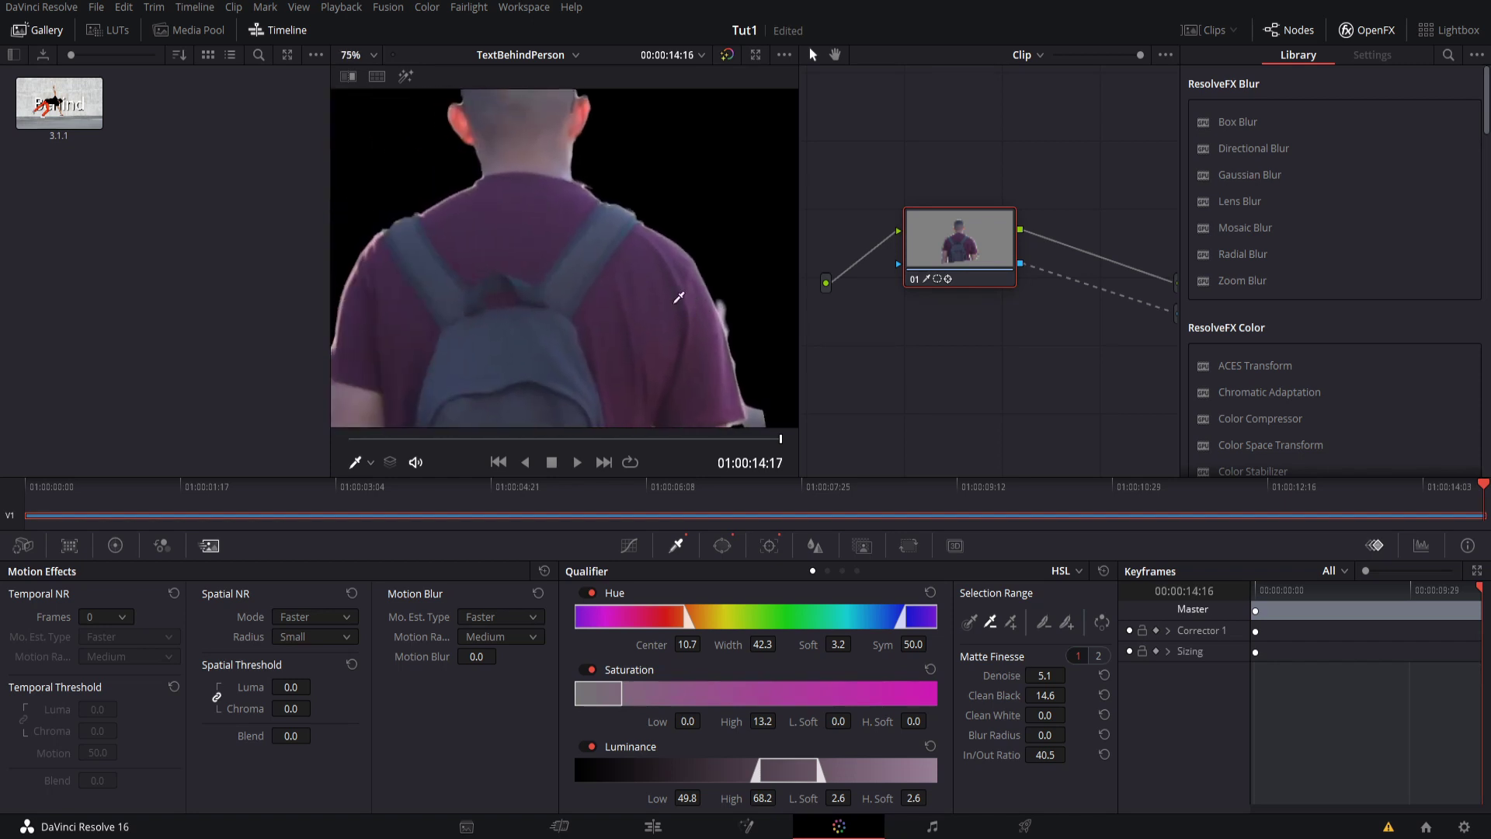
Try to narrow the qualifier's Hue range to a Width of 33.7
scroll(679, 297, down, 2)
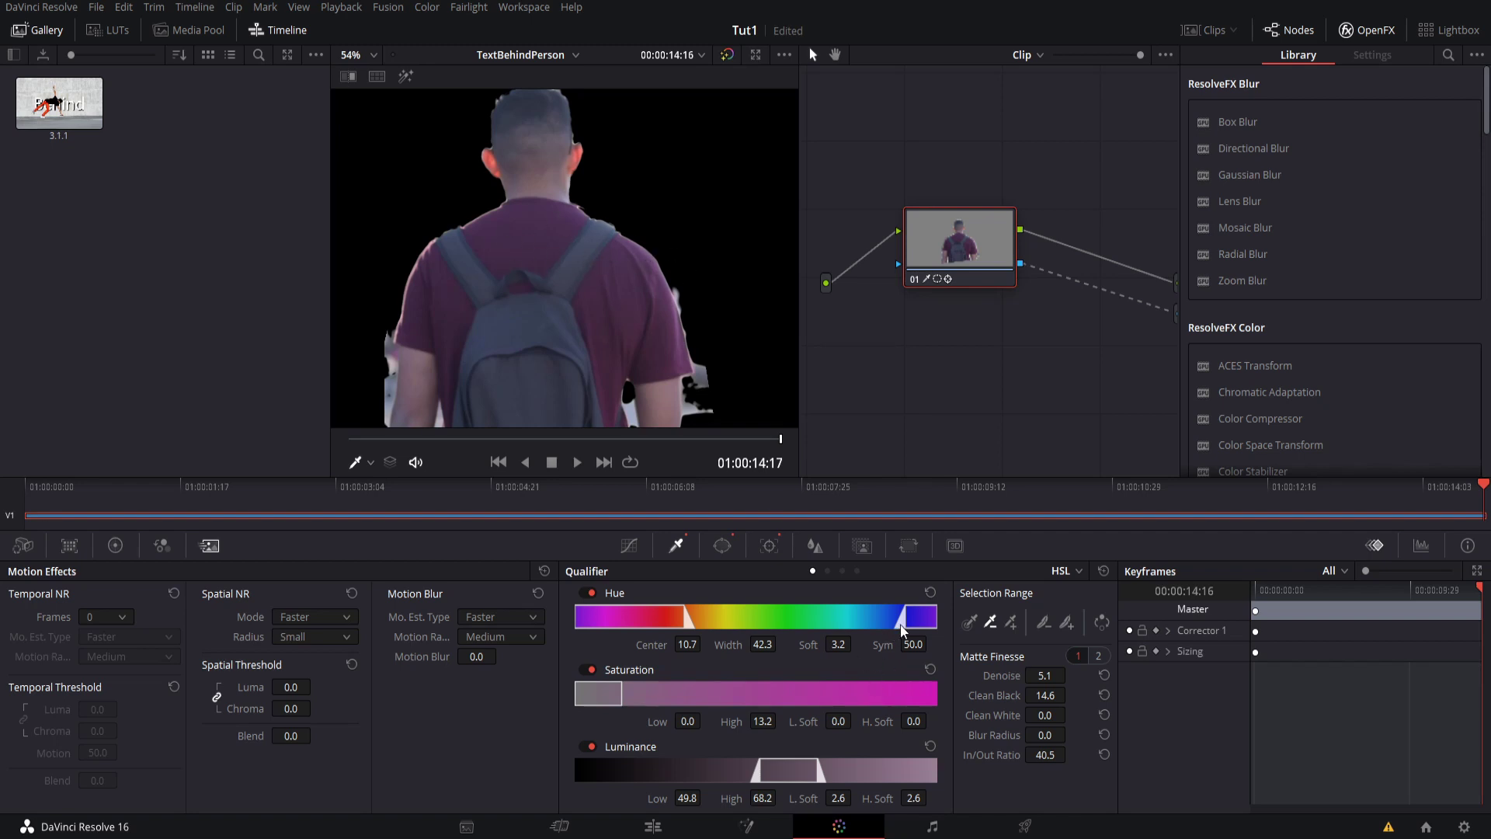
drag(902, 626, 921, 616)
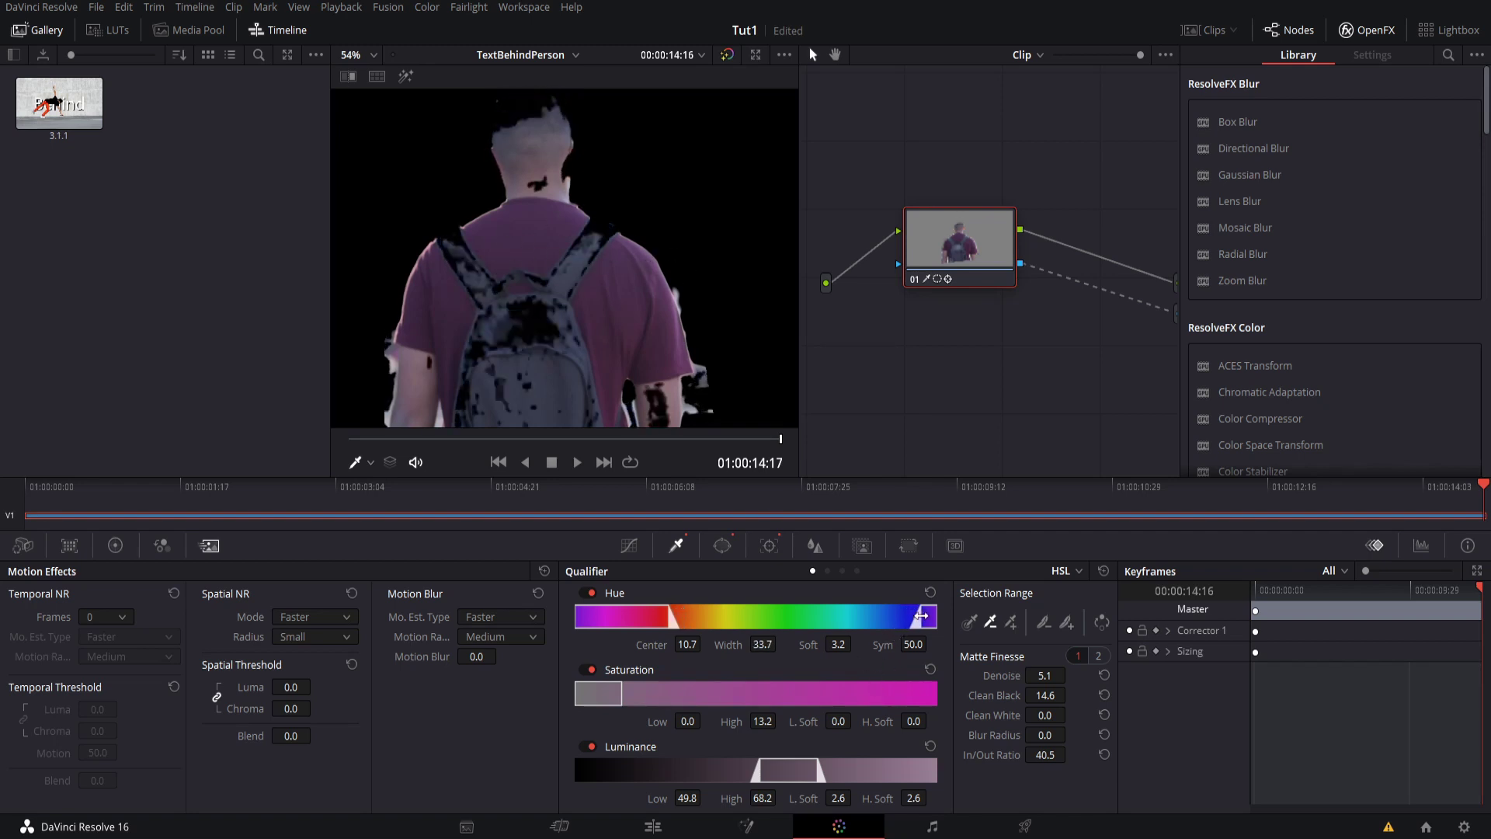
key(ctrl+z)
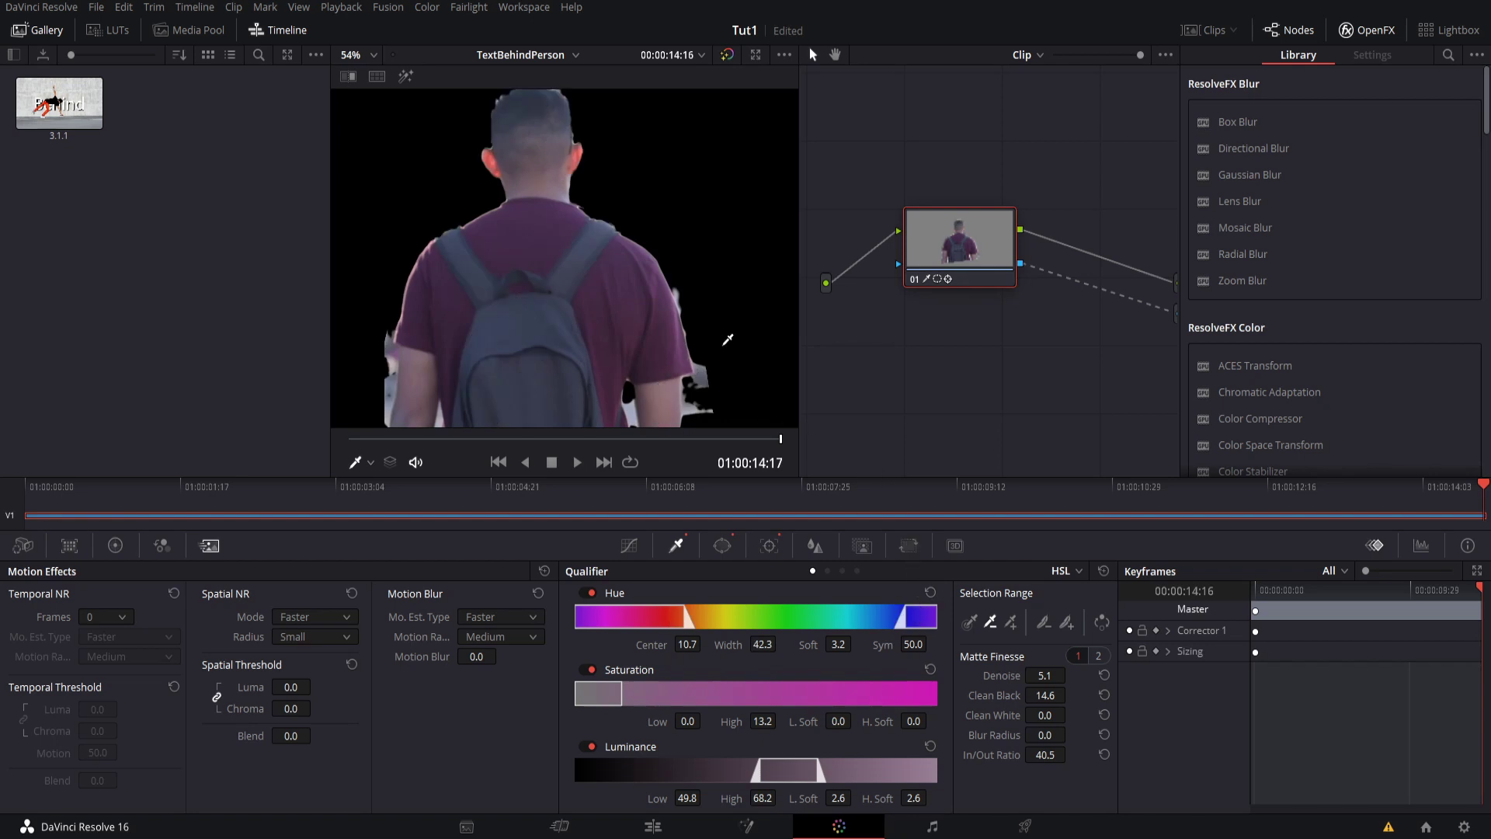
Compare the tracked window outline with the leftover background around the man's shoulders and arms
scroll(728, 340, down, 2)
click(722, 546)
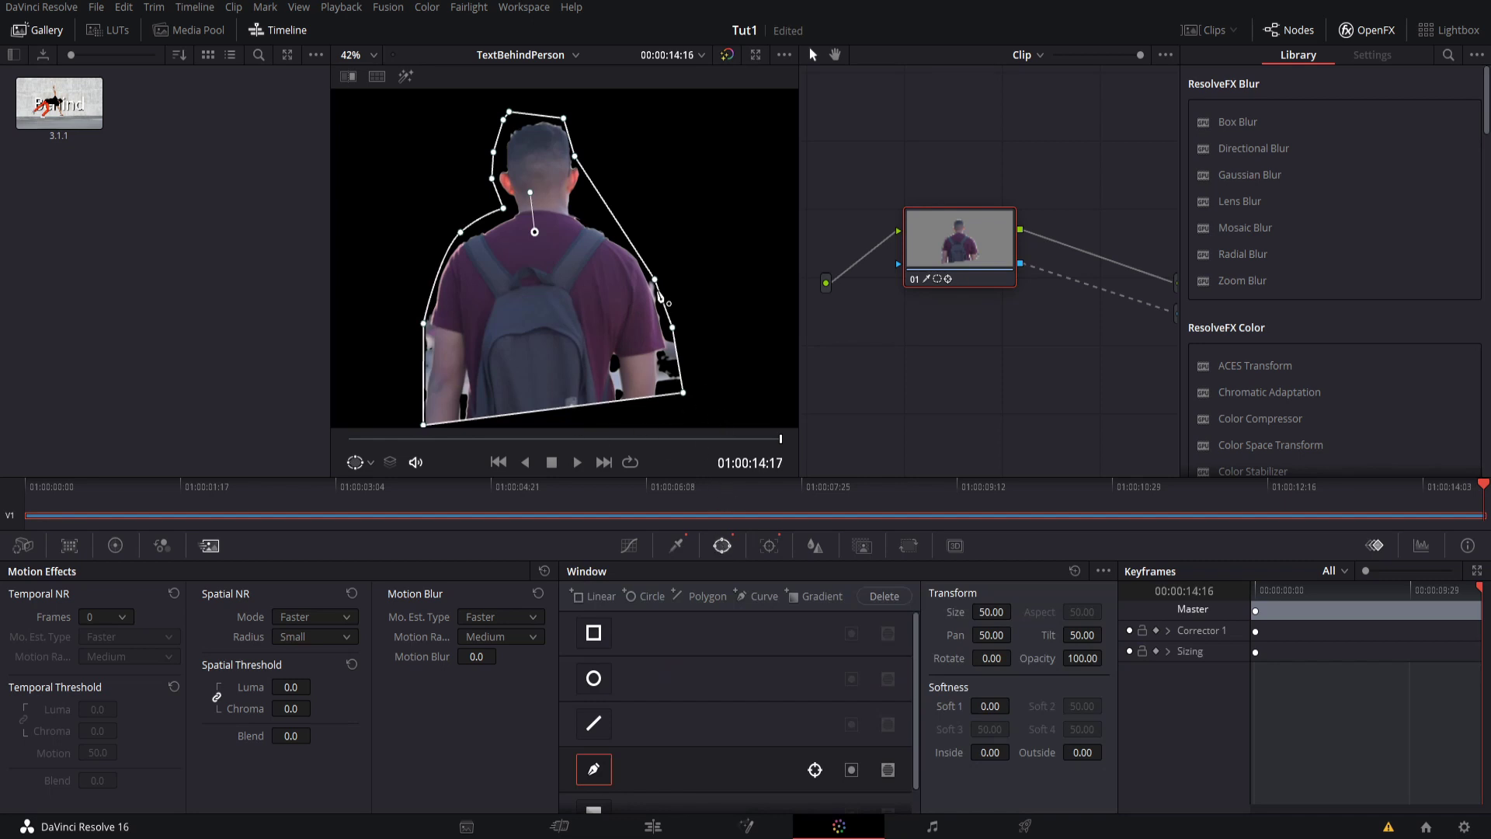
scroll(664, 284, up, 2)
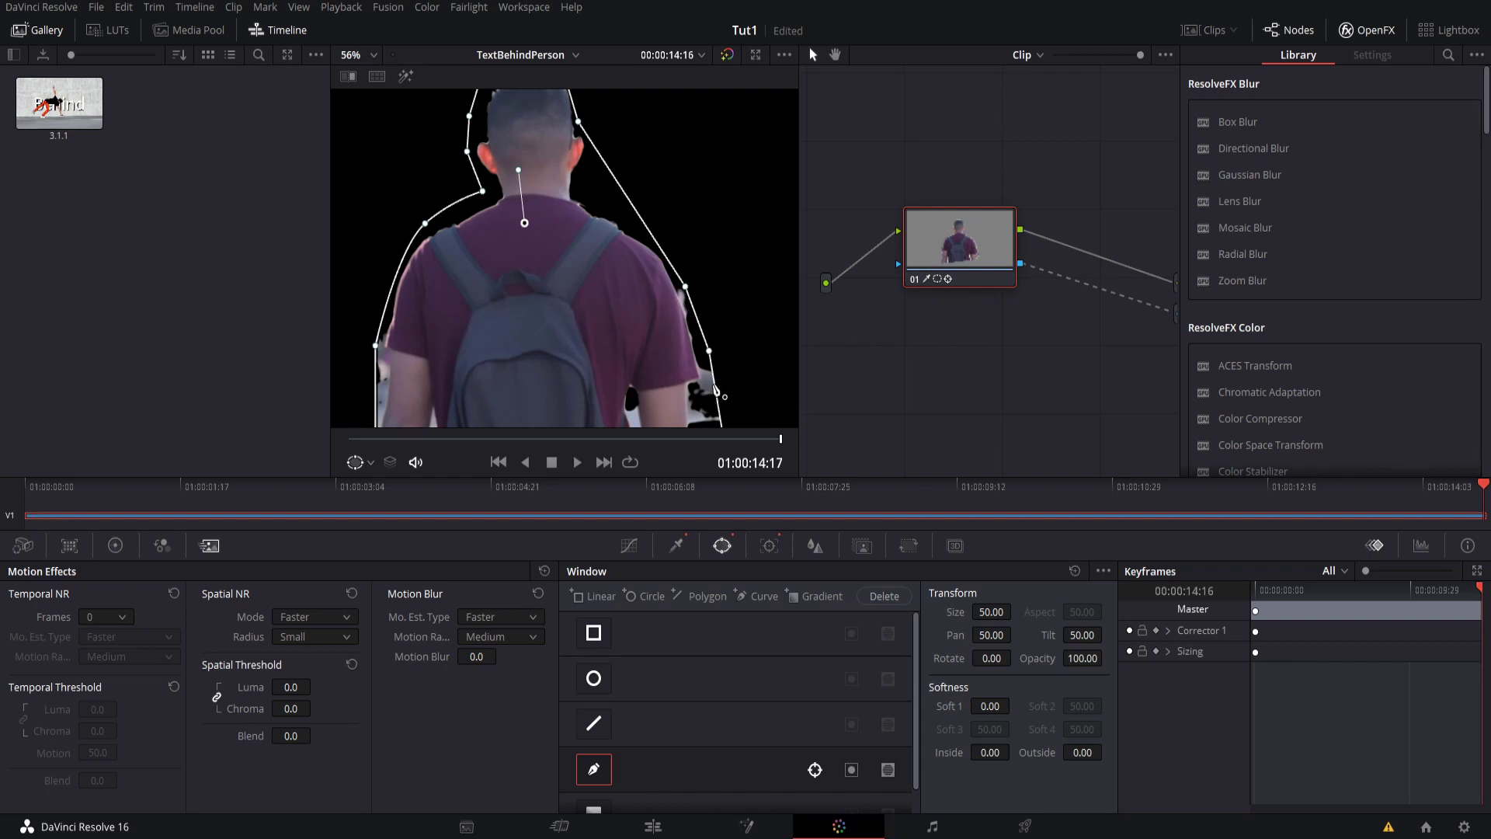
click(676, 545)
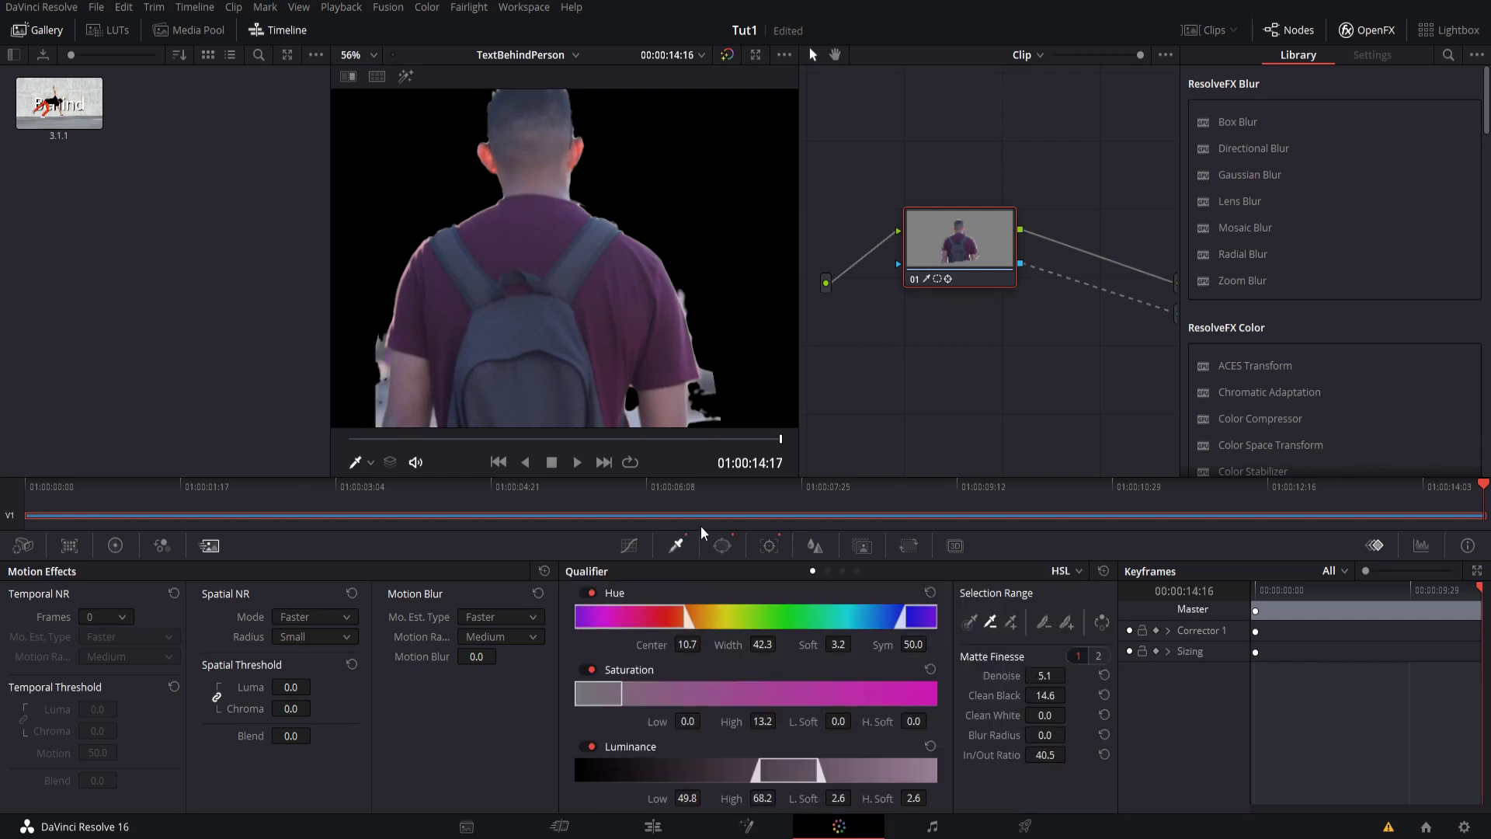
scroll(666, 322, down, 2)
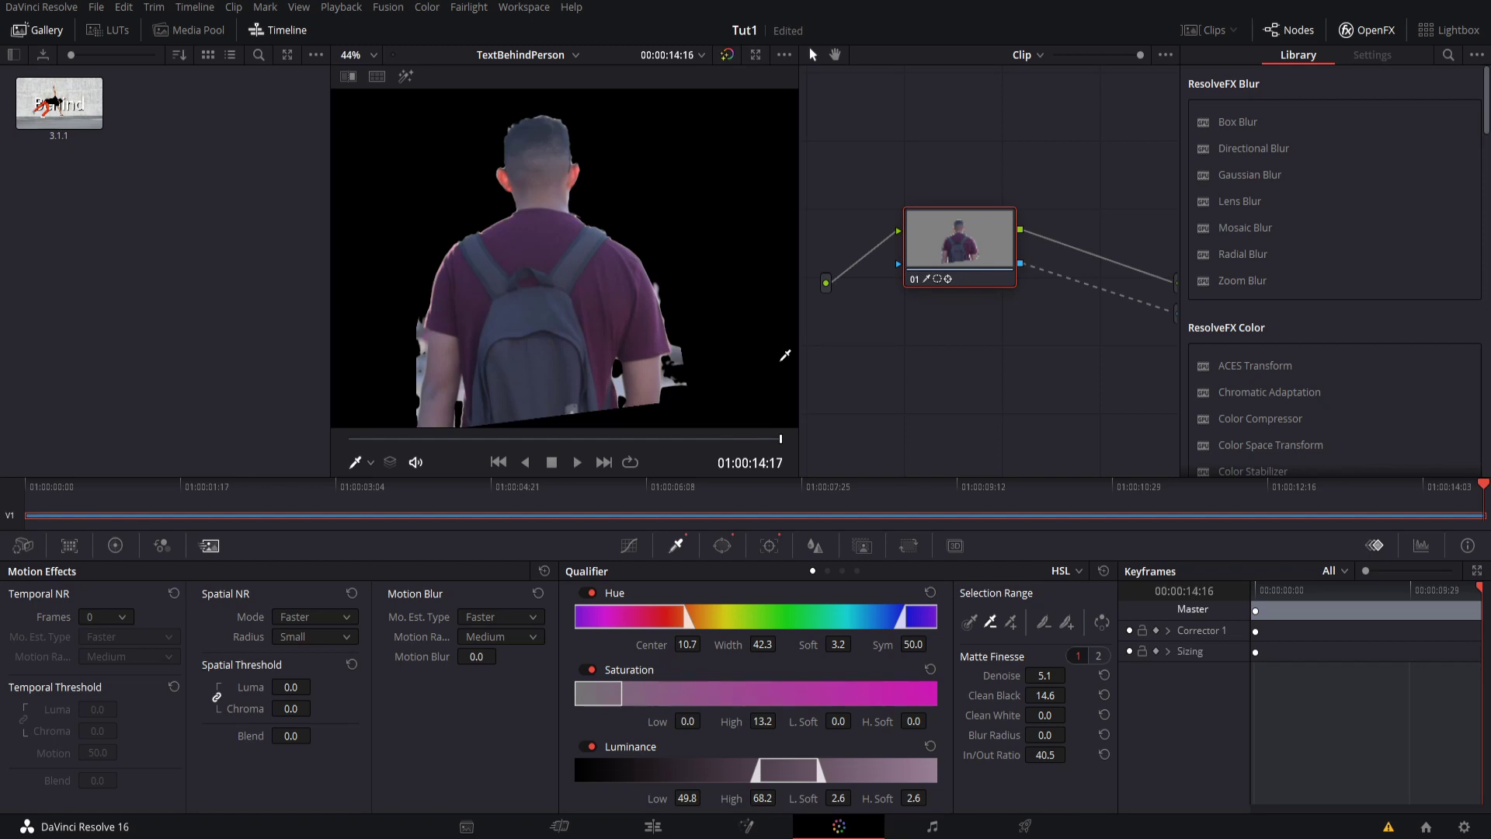
scroll(693, 305, up, 2)
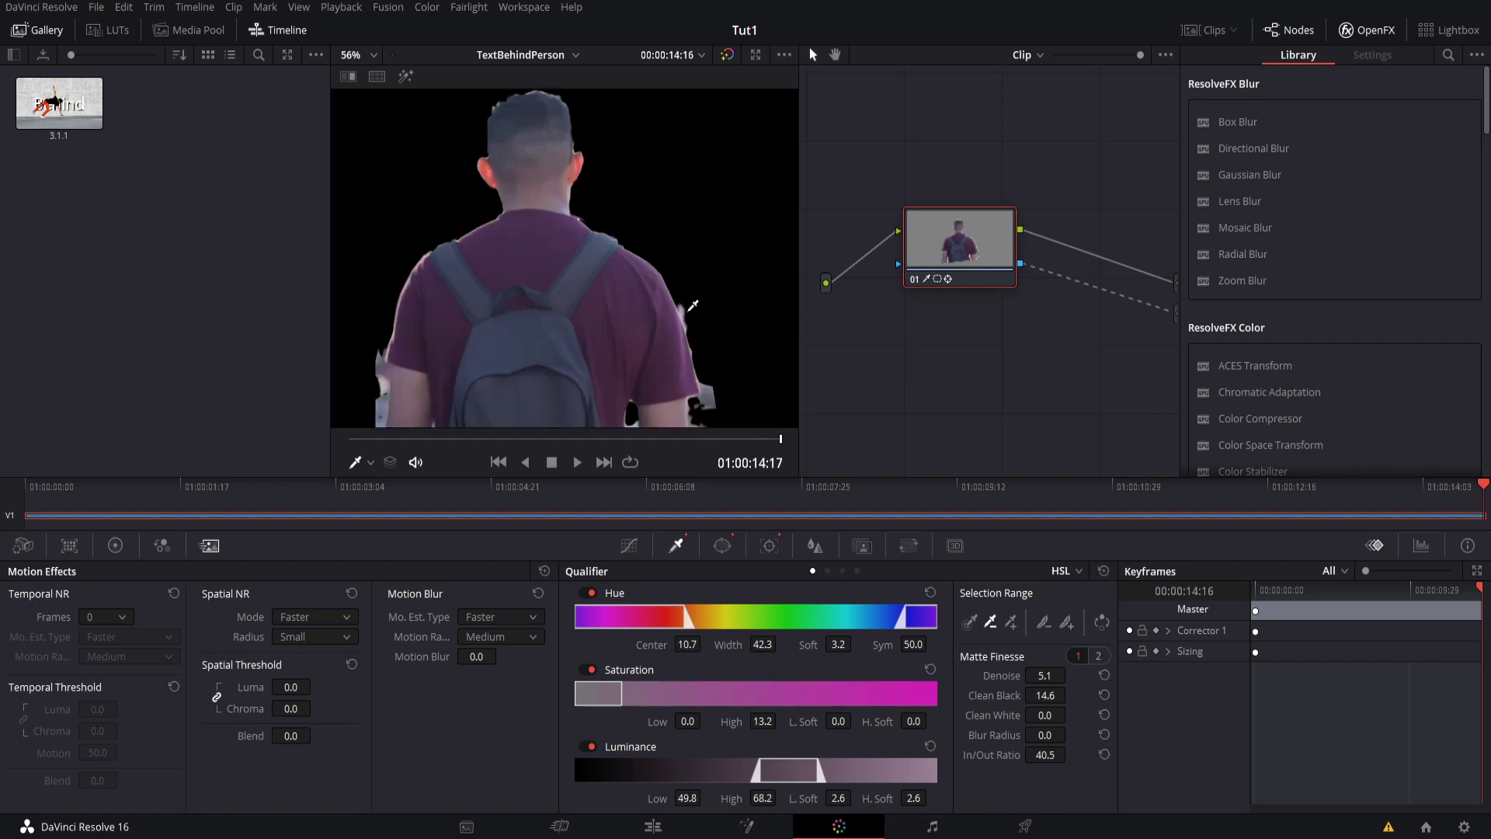
scroll(689, 311, down, 1)
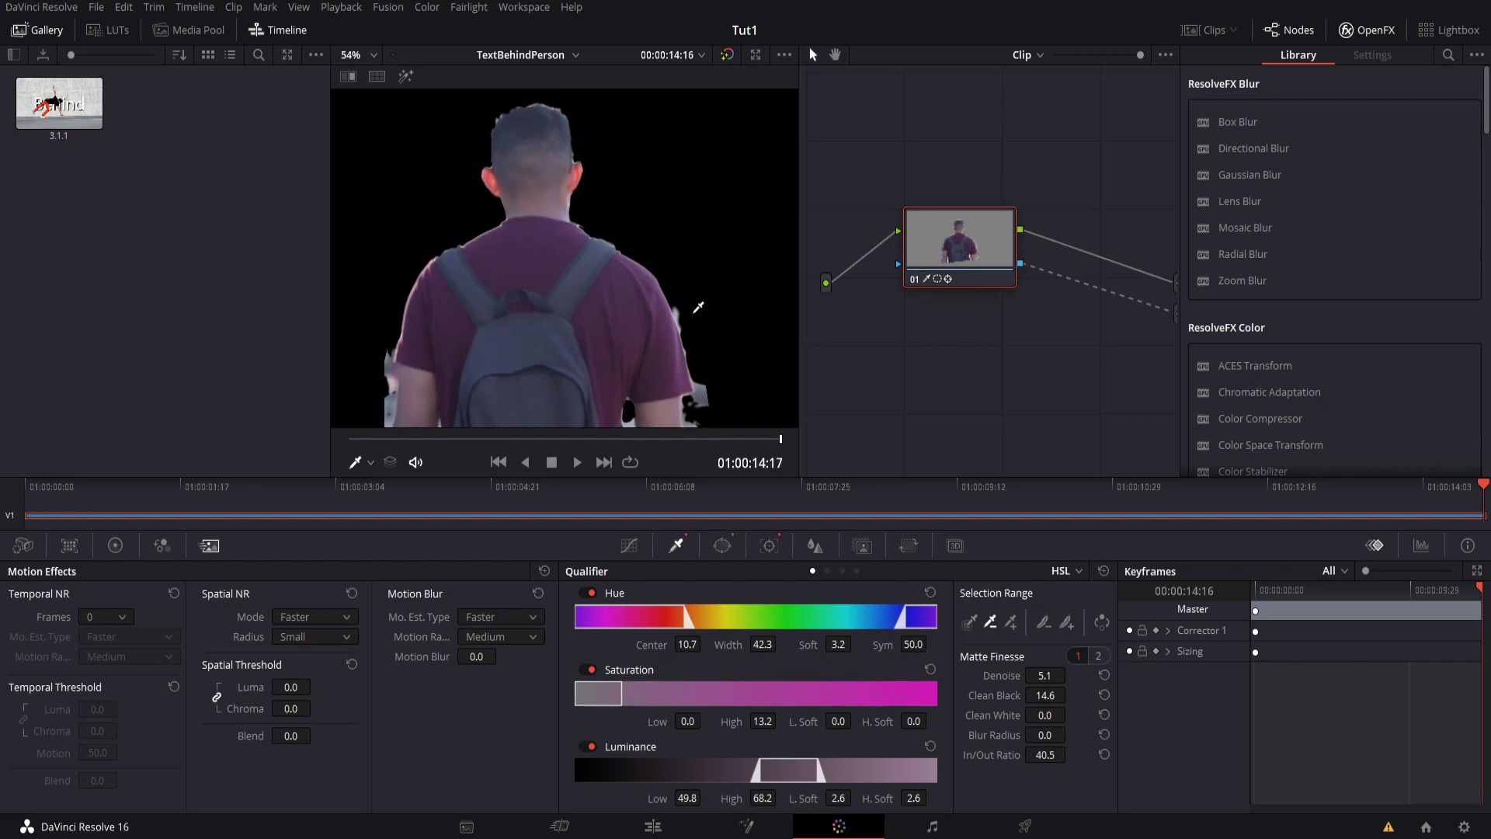
drag(689, 310, 723, 342)
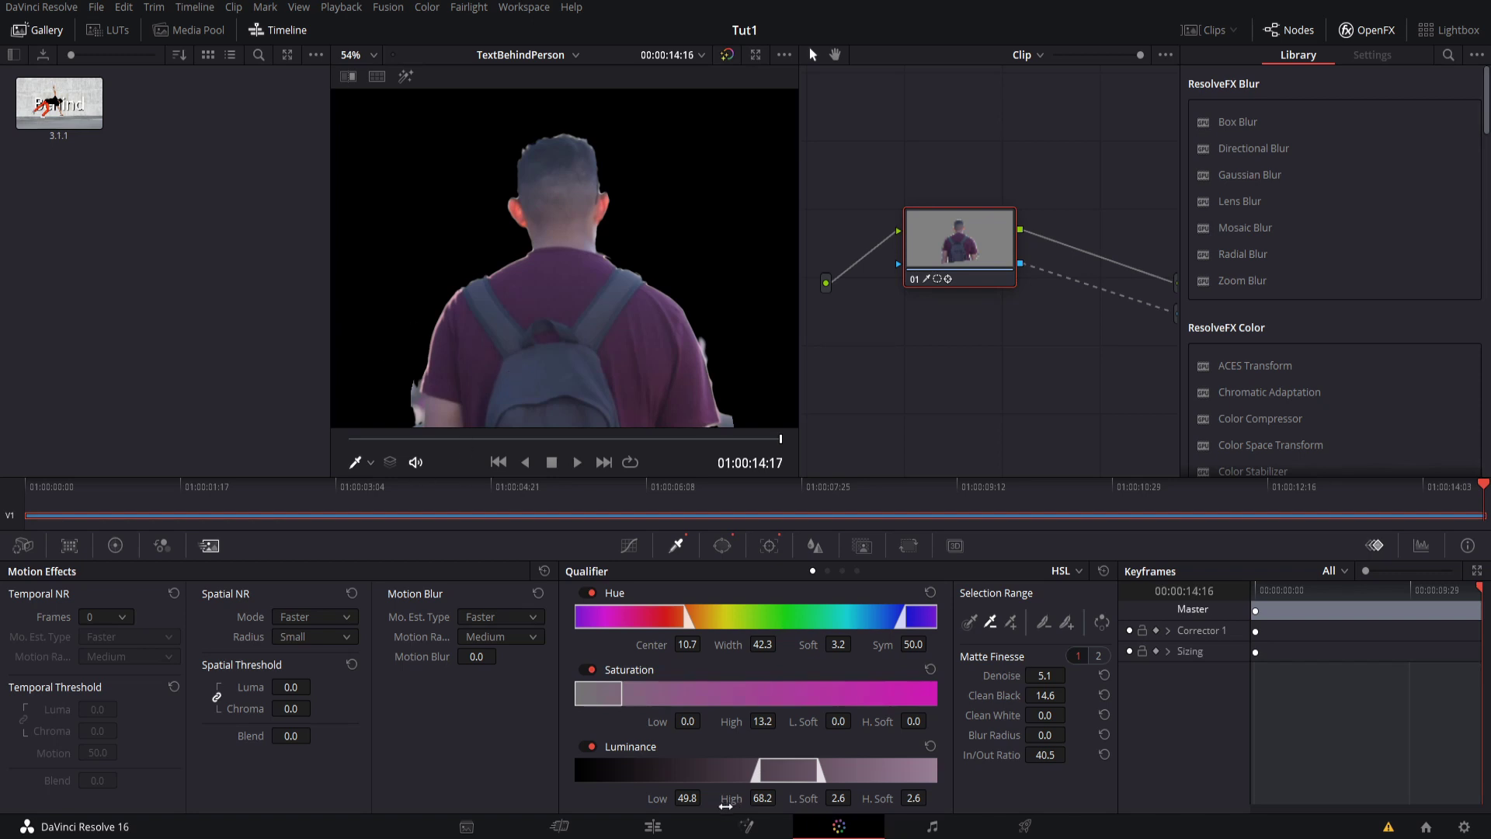
Return to the editing timeline and move the keyed Urban - 31106.mp4 clip up to the Video 3 track
click(670, 828)
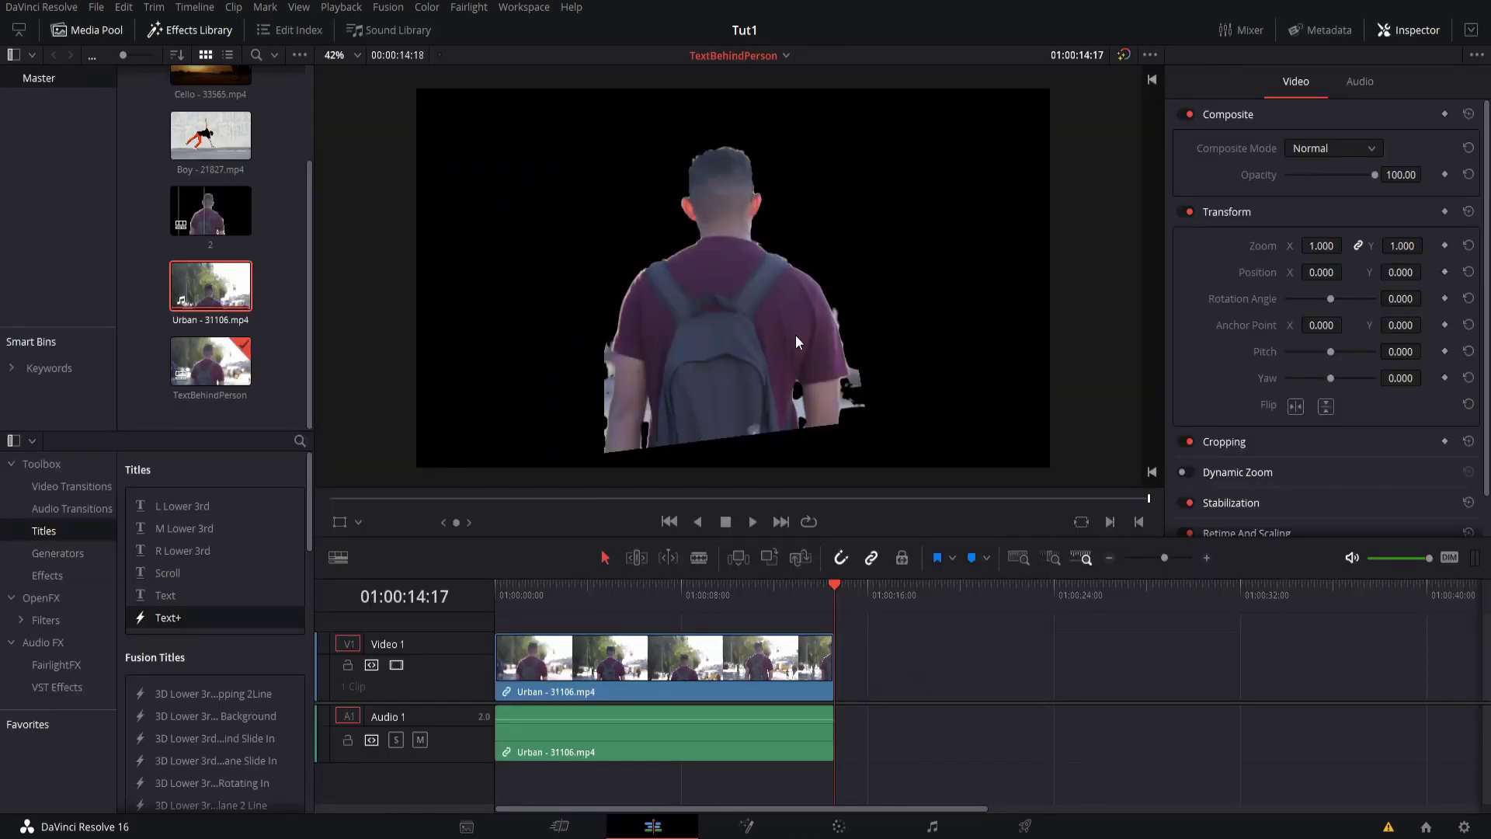
drag(777, 662, 752, 601)
drag(628, 536, 628, 237)
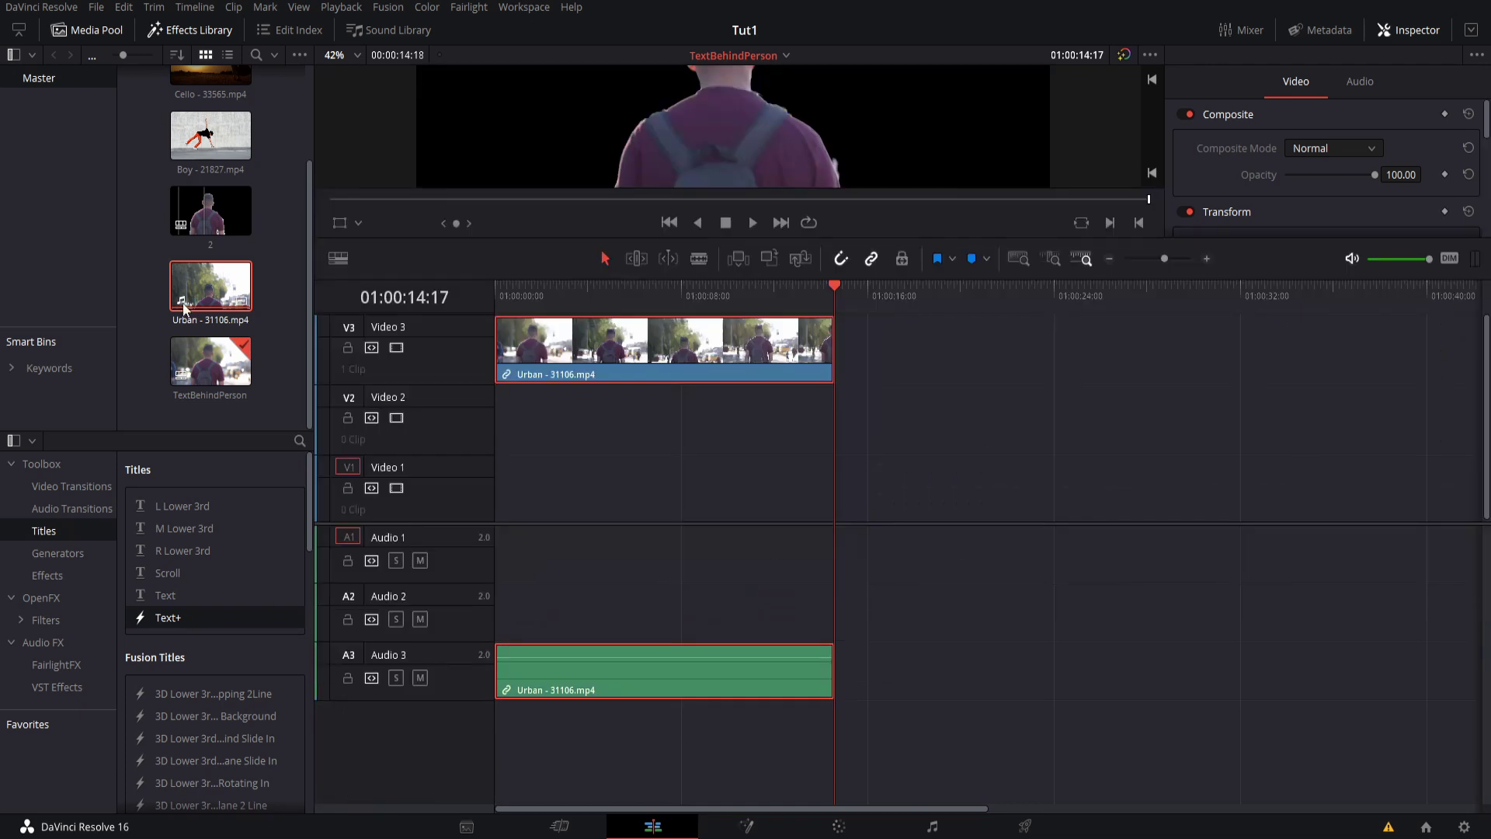
Place the original Urban - 31106.mp4 on Video 1 at the timeline start beneath the keyed copy, and set the playhead to 01:00:08:06
drag(204, 289, 490, 501)
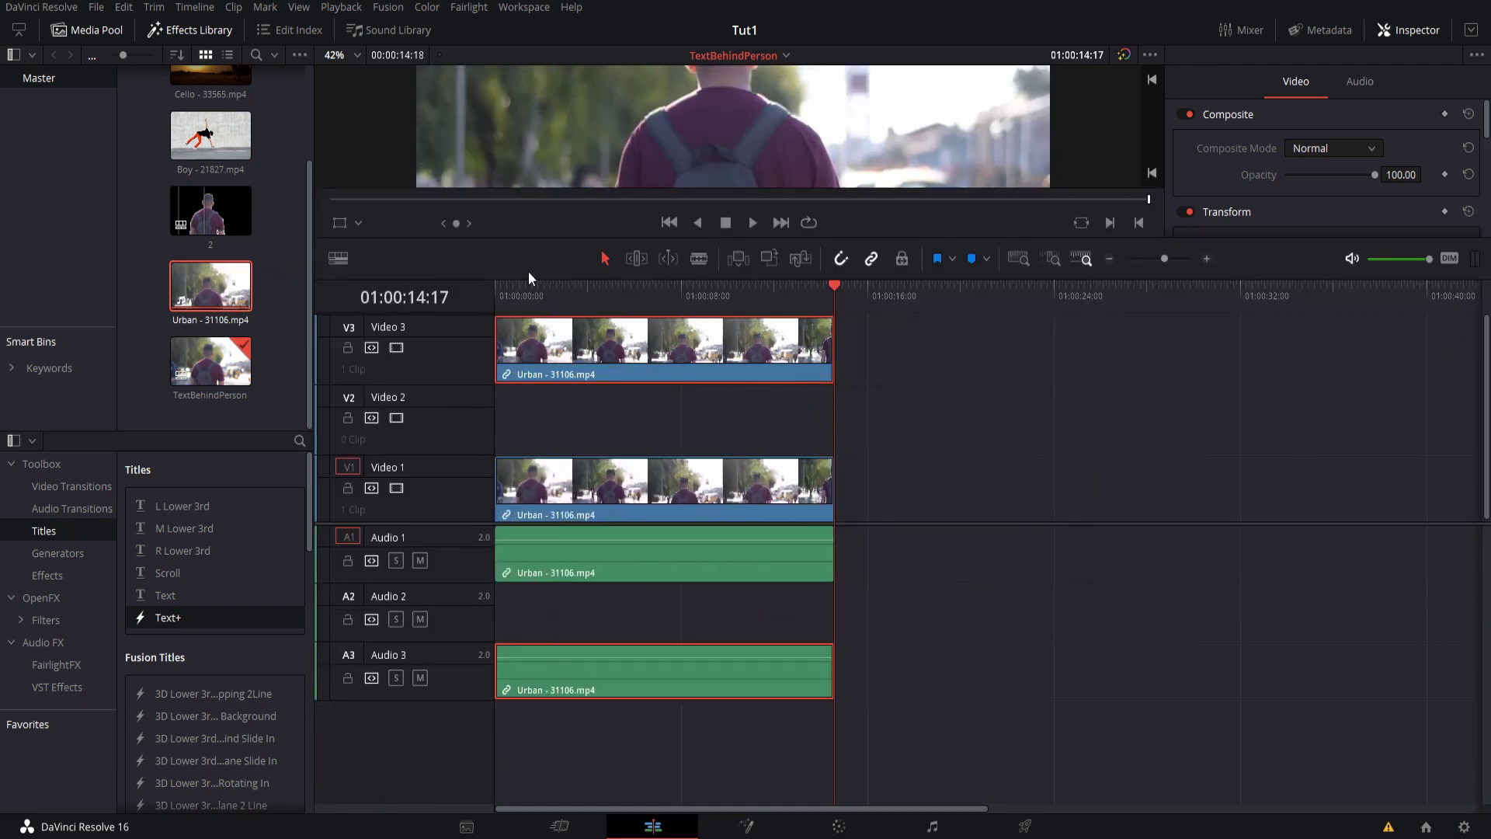
drag(550, 239, 583, 583)
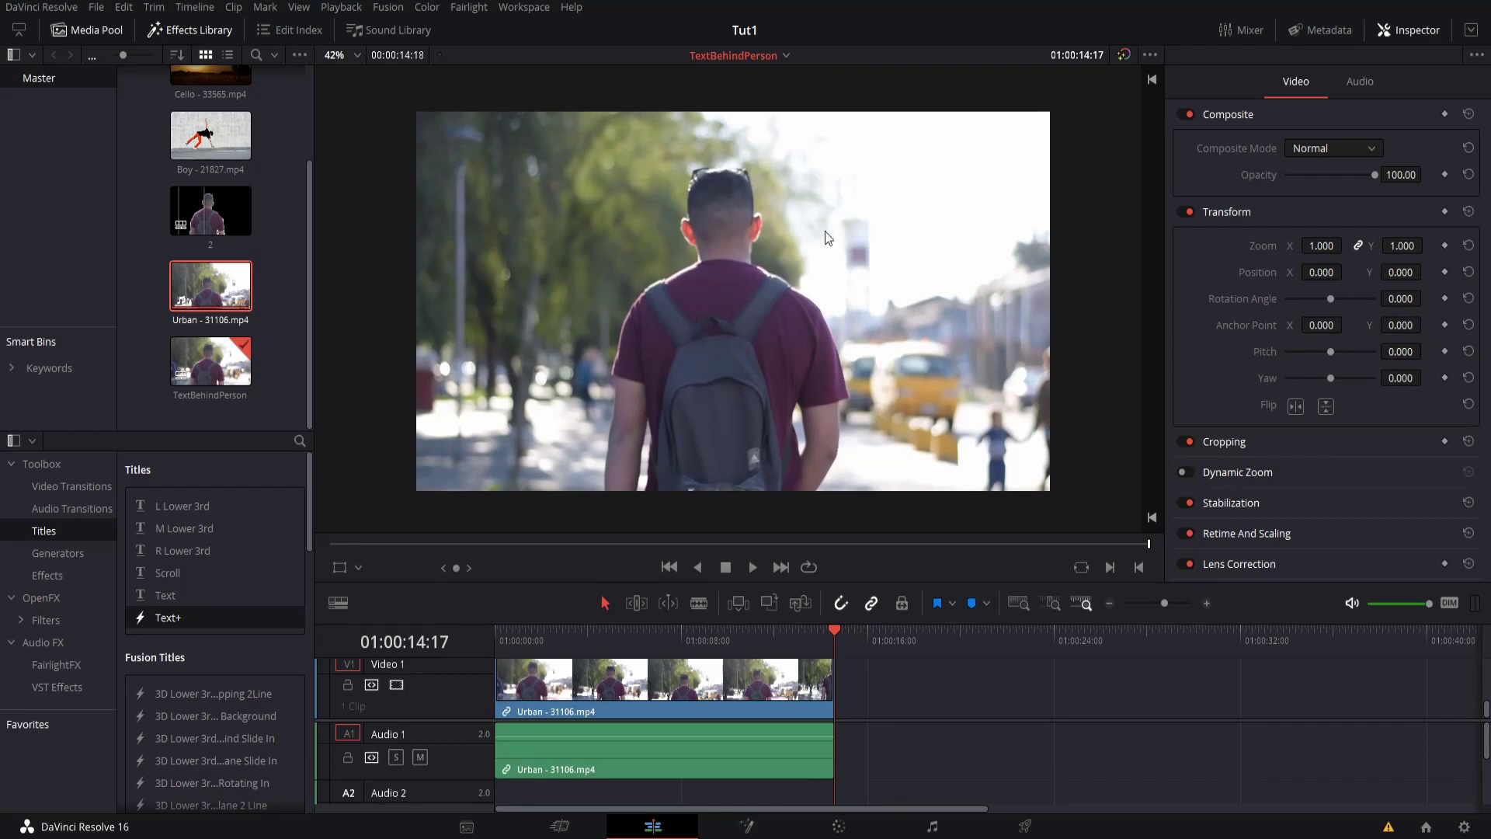
scroll(792, 692, up, 5)
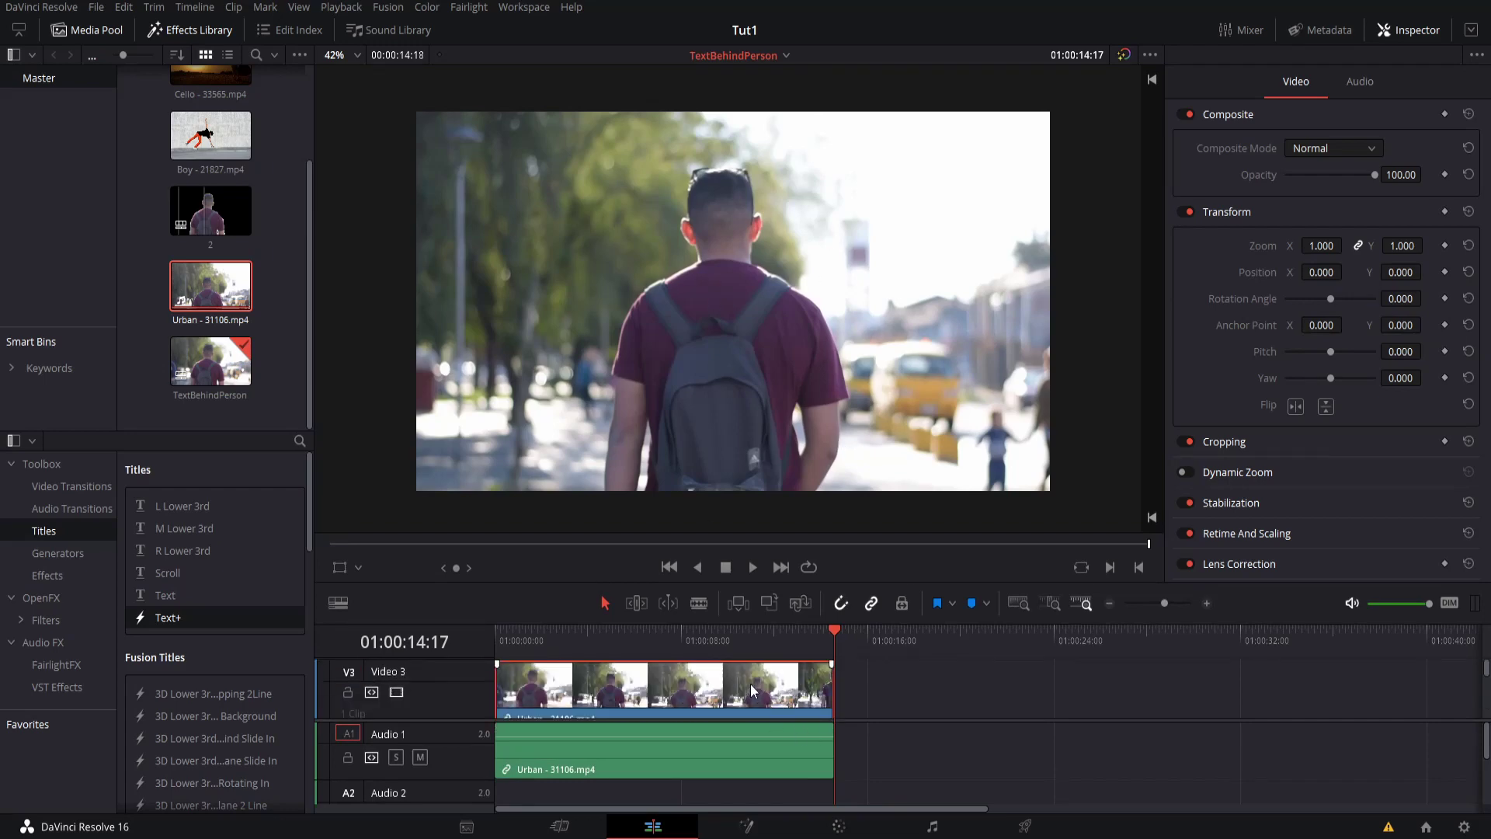
click(686, 639)
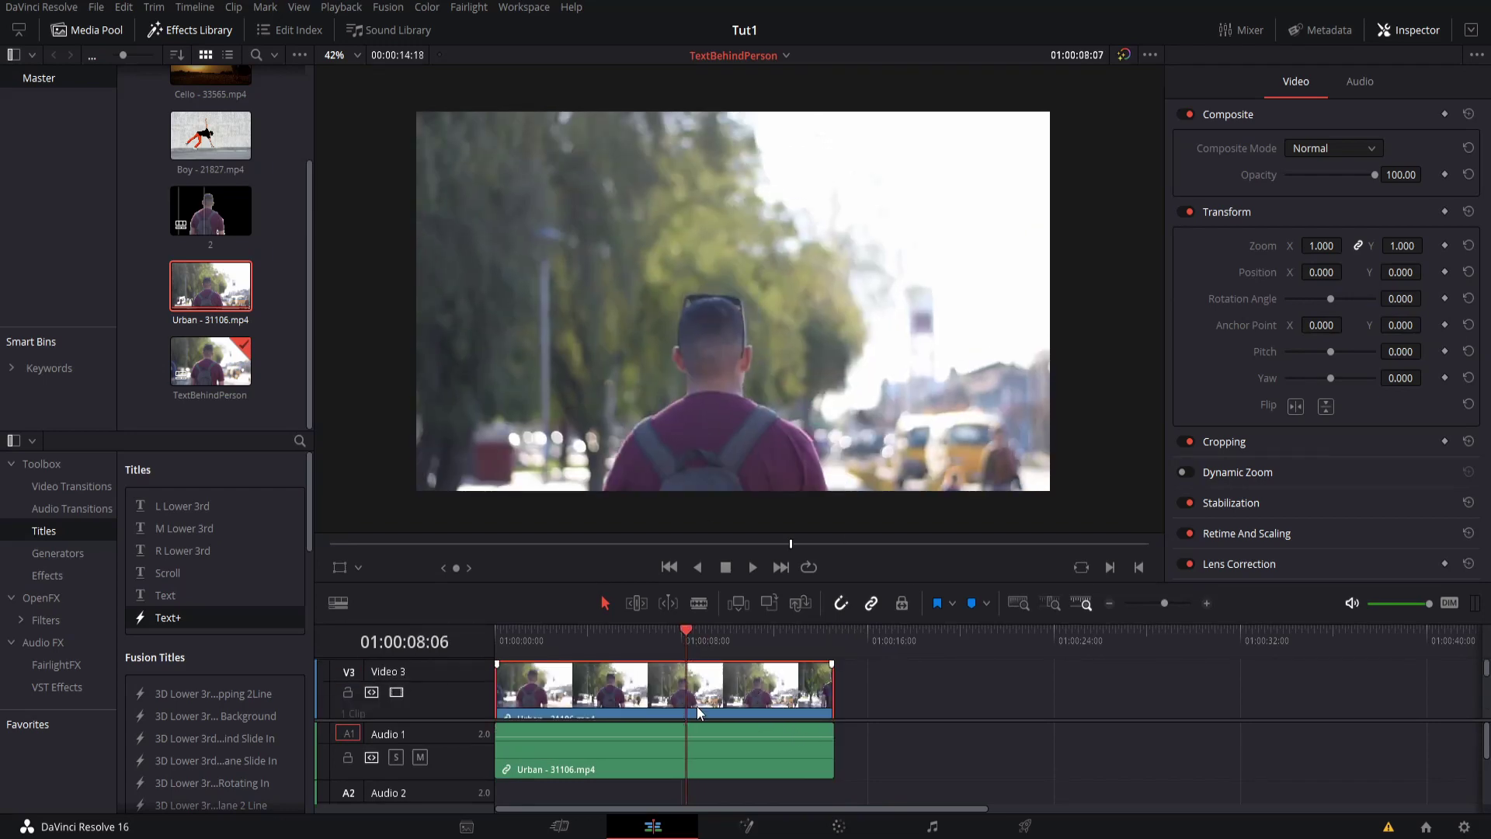
key(ctrl+z)
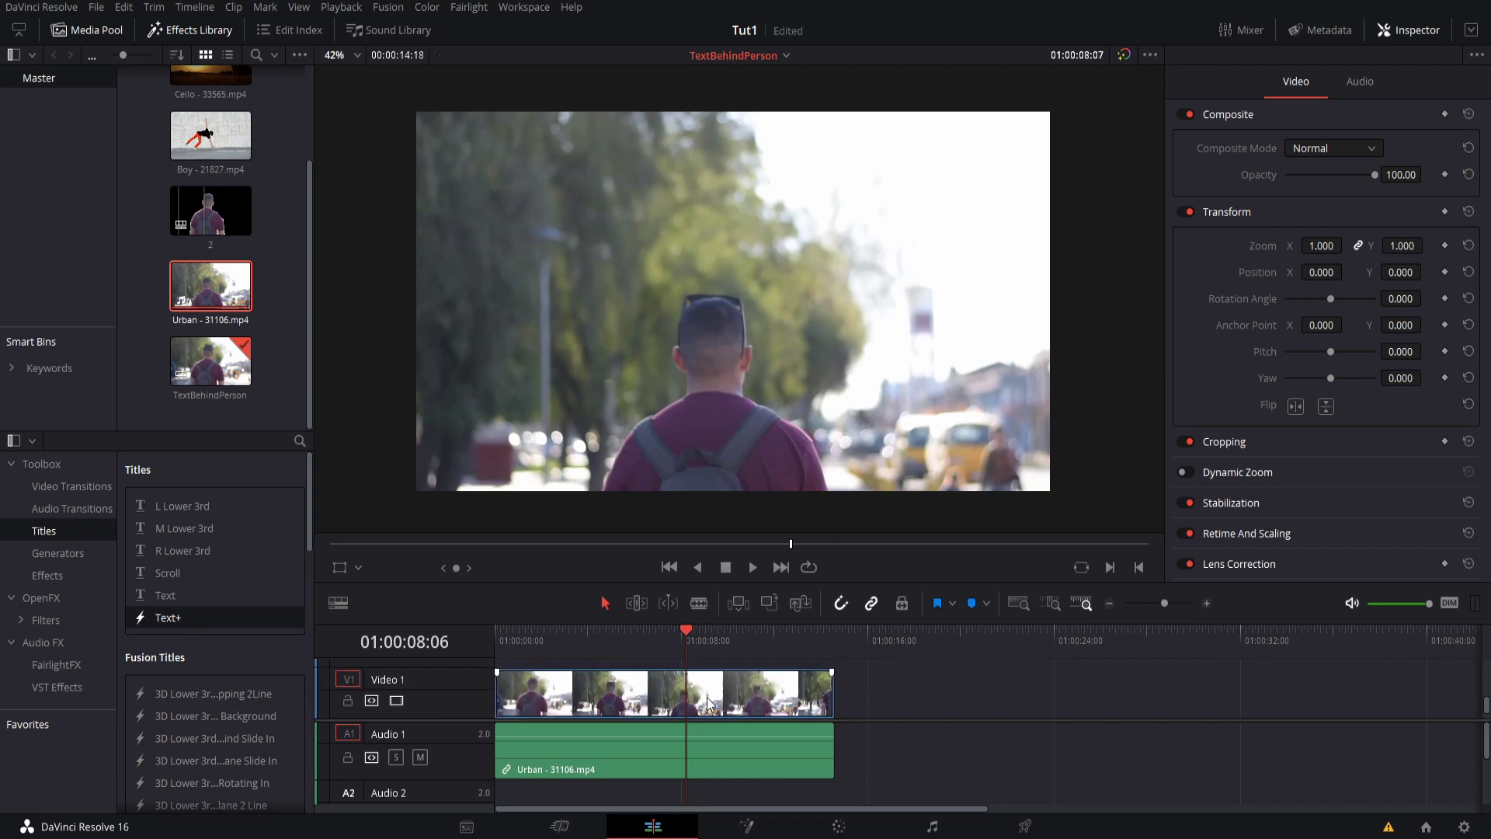
Add a Text+ title on Video 2 between the two clips and extend it to the end of the footage
scroll(808, 711, up, 2)
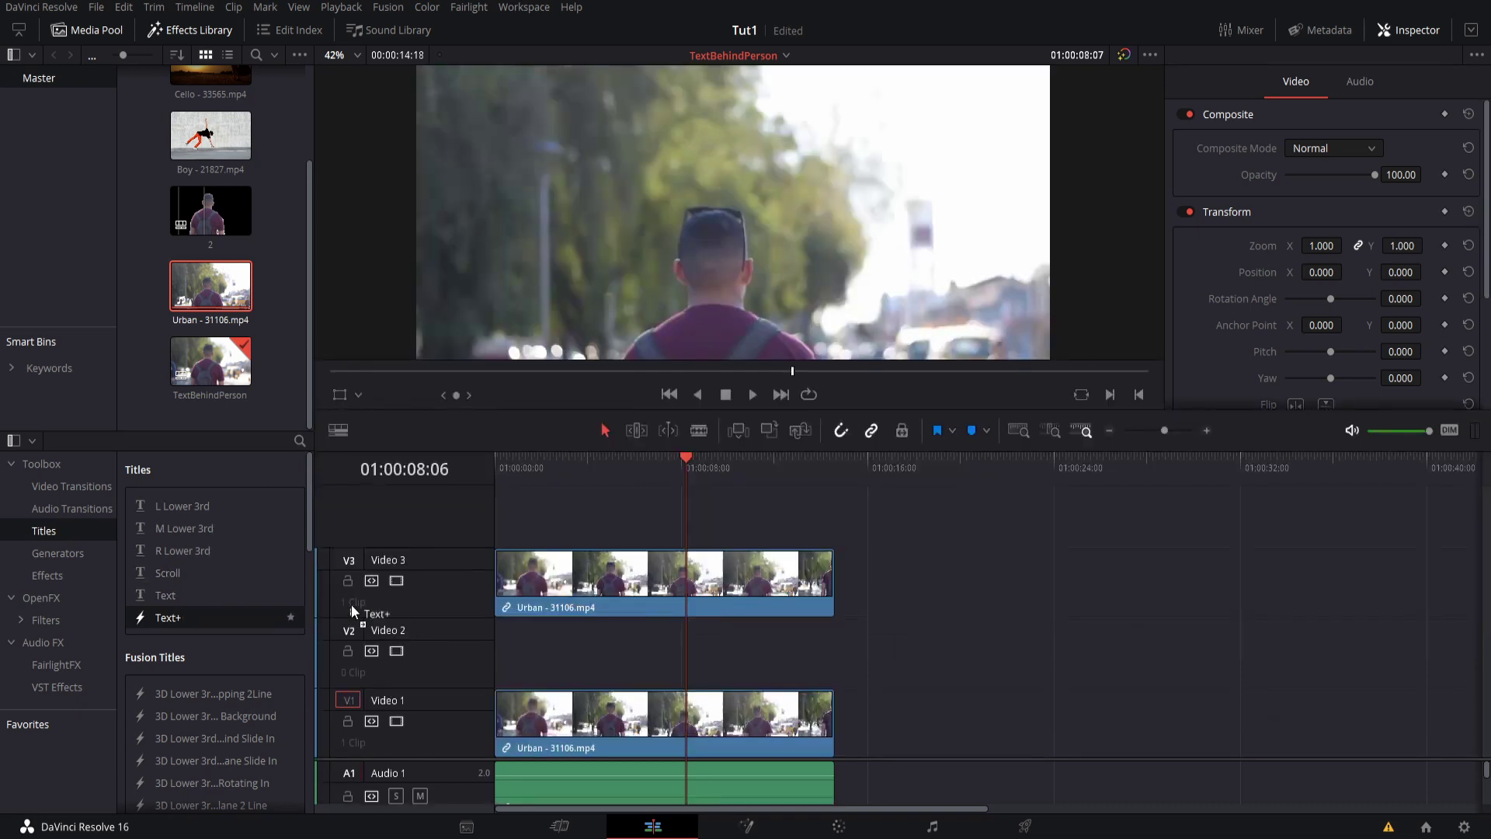
drag(351, 604, 501, 646)
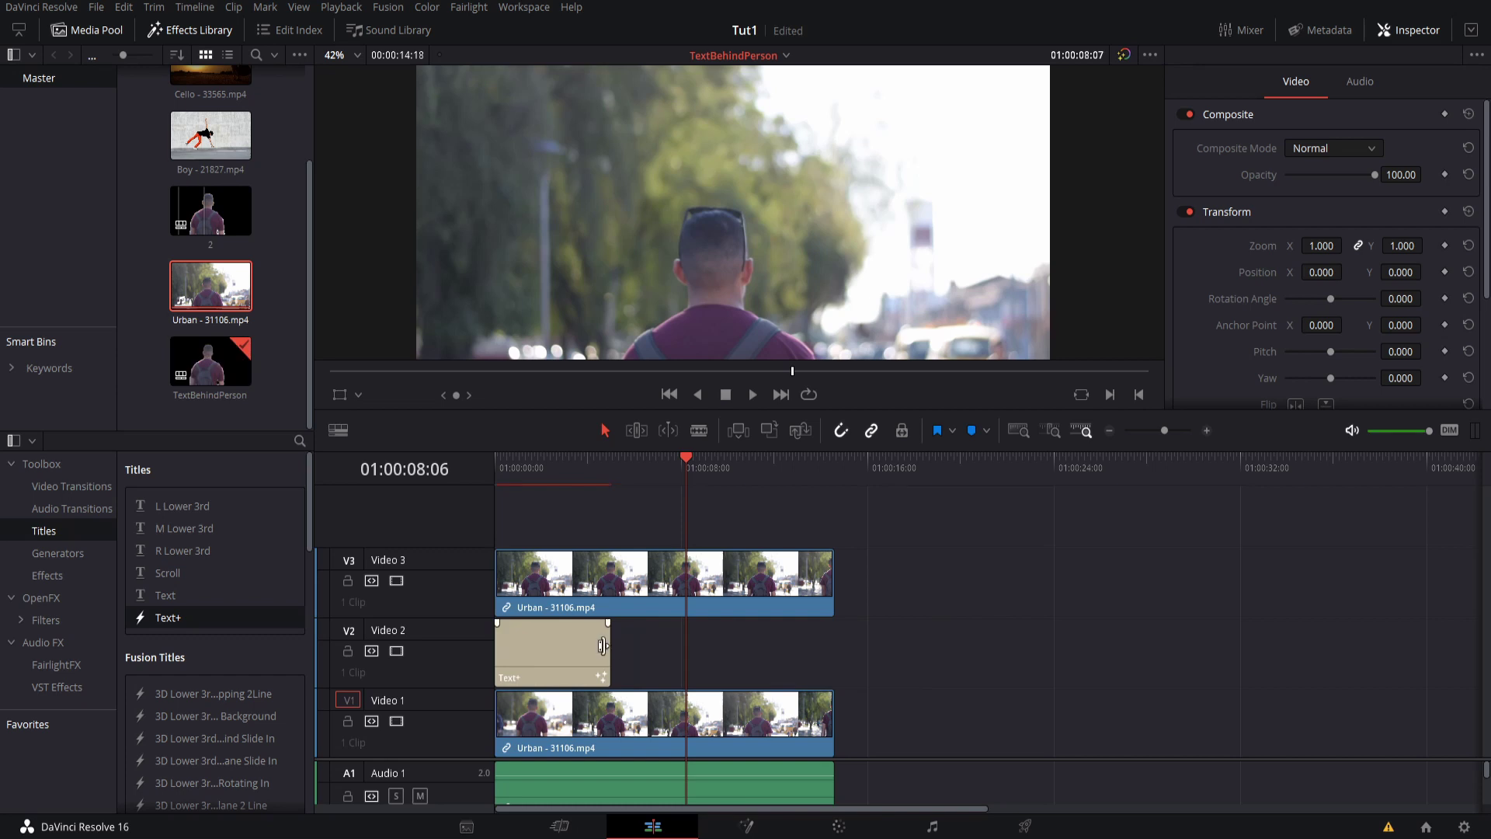
drag(604, 646, 833, 646)
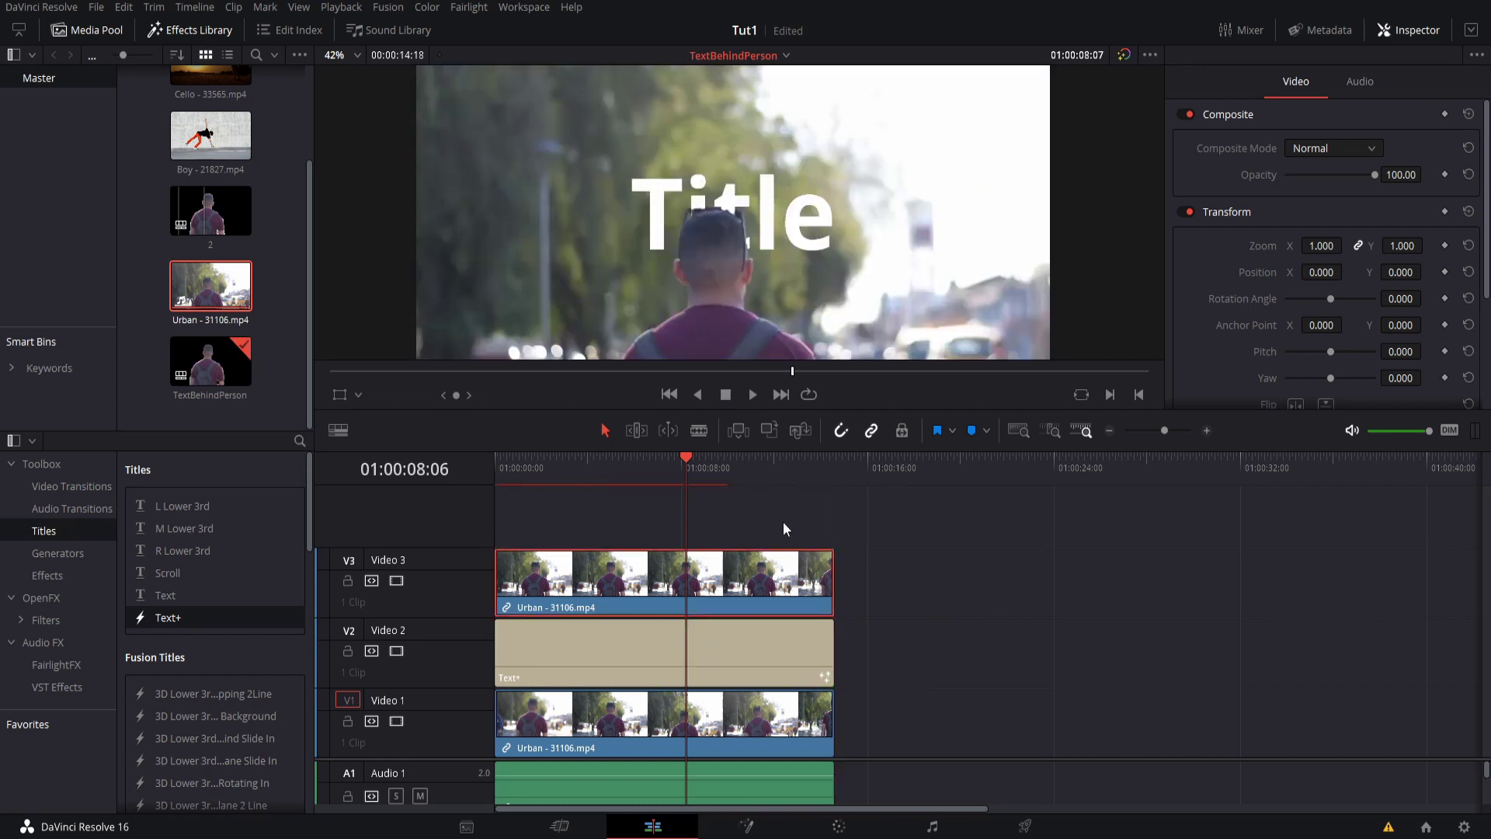
Play the timeline from the start to check the title behind the walking man
click(739, 735)
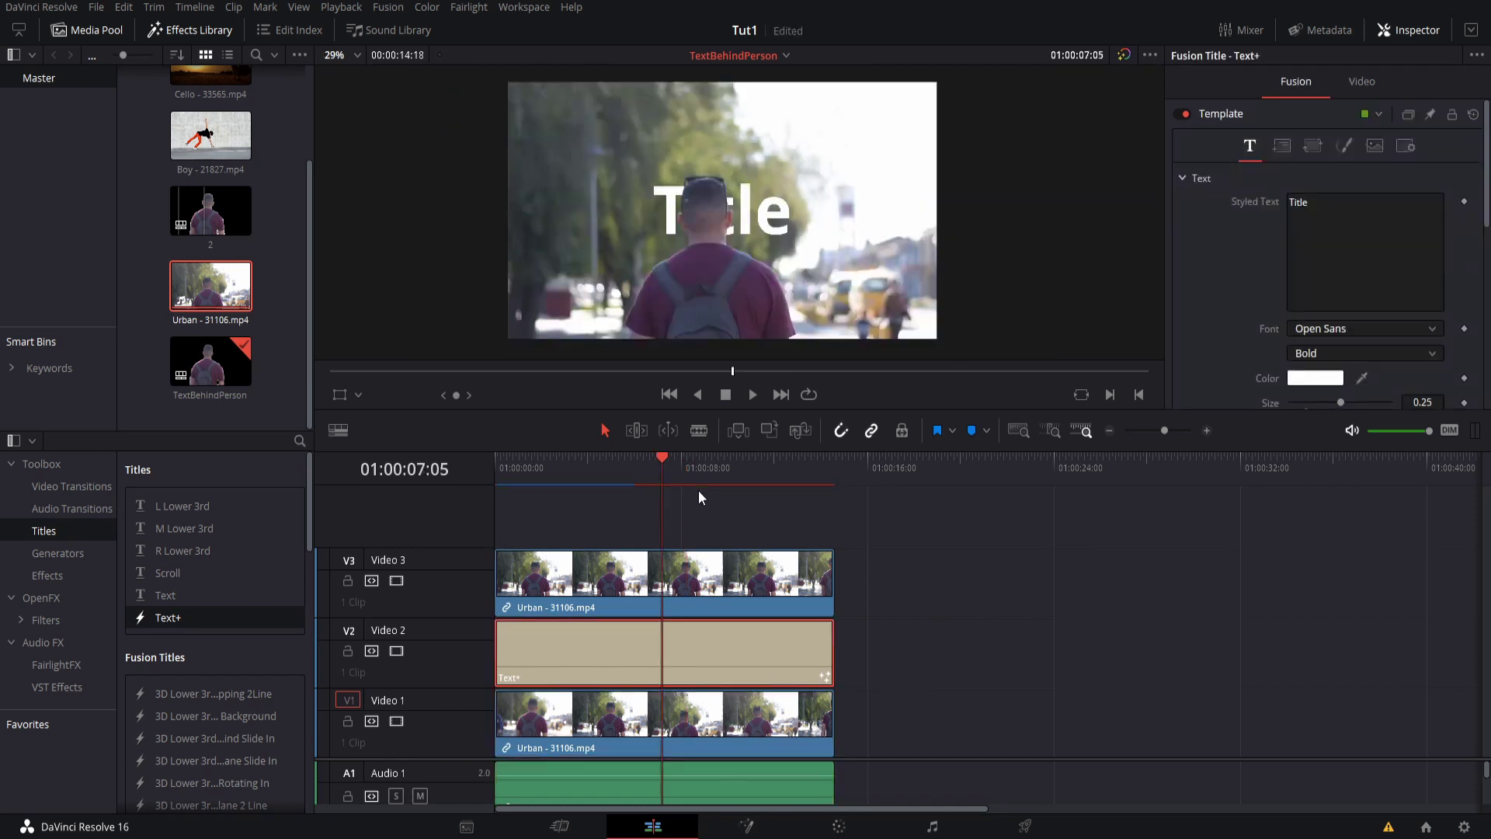
drag(668, 478, 501, 463)
click(753, 395)
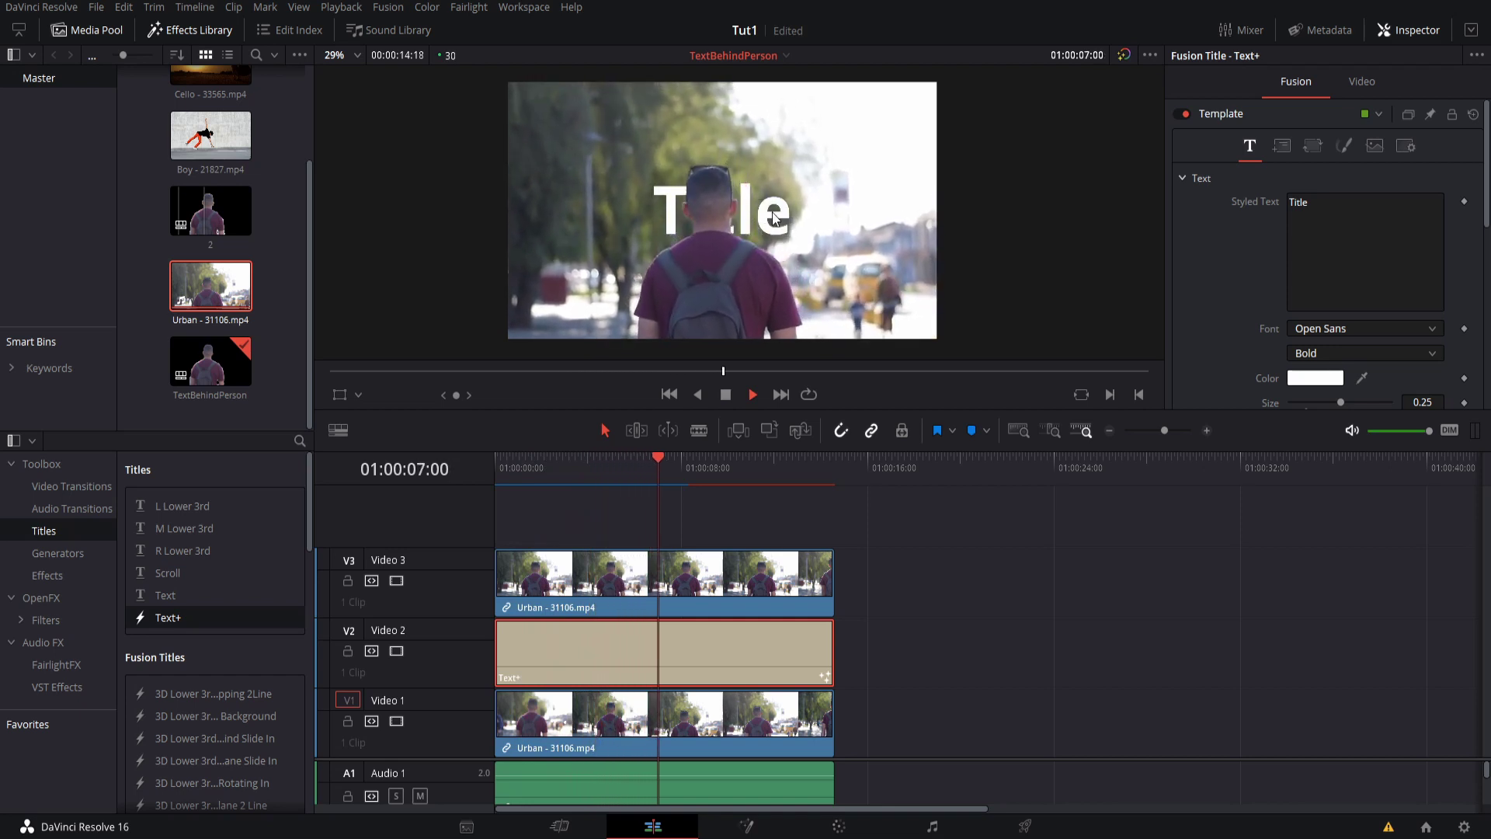
Split the keyed Urban - 31106.mp4 clip on Video 3 at 01:00:03:29
click(729, 394)
click(632, 495)
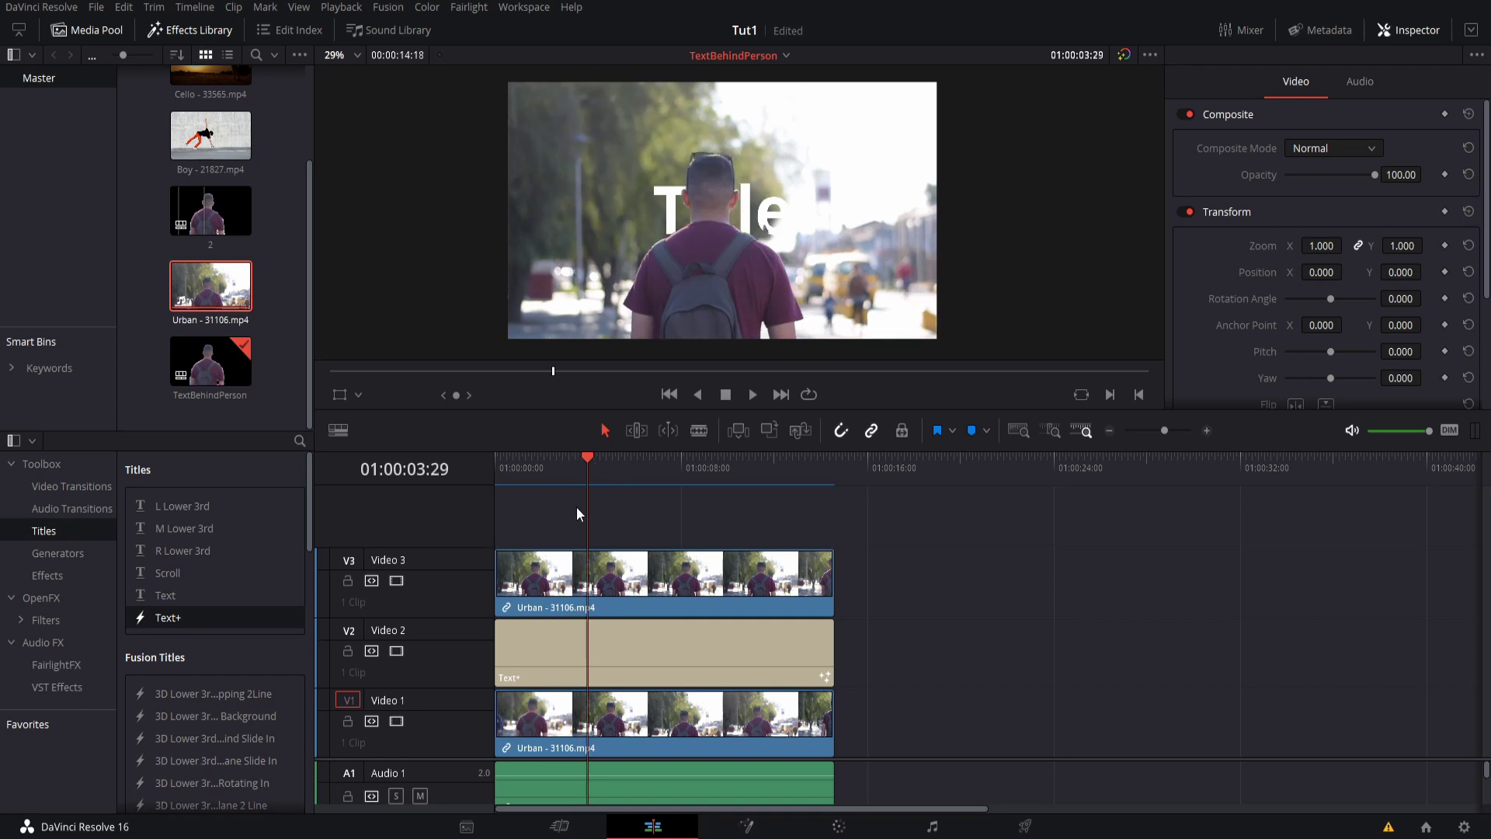
key(b)
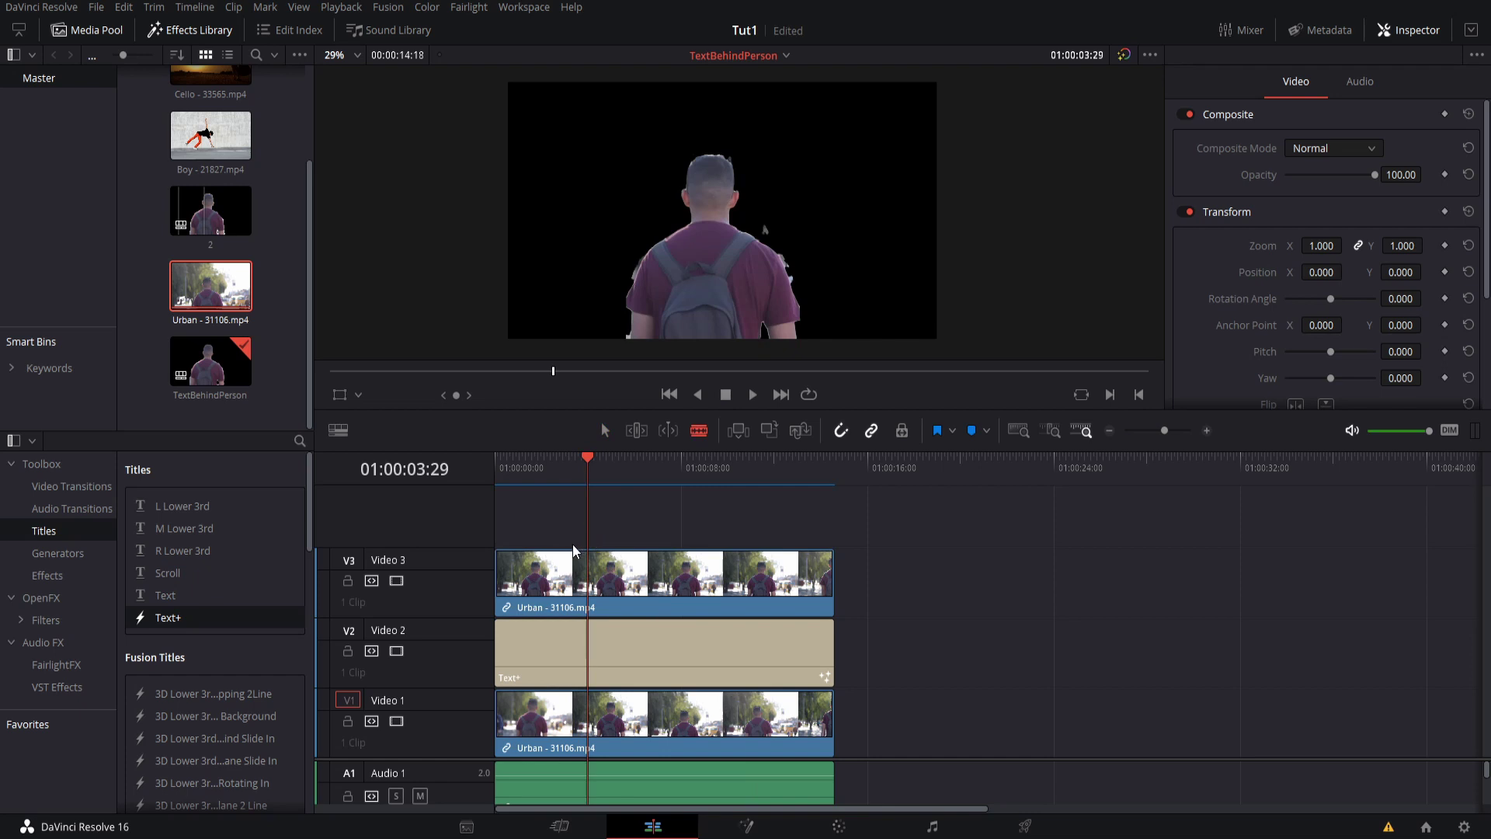
click(588, 565)
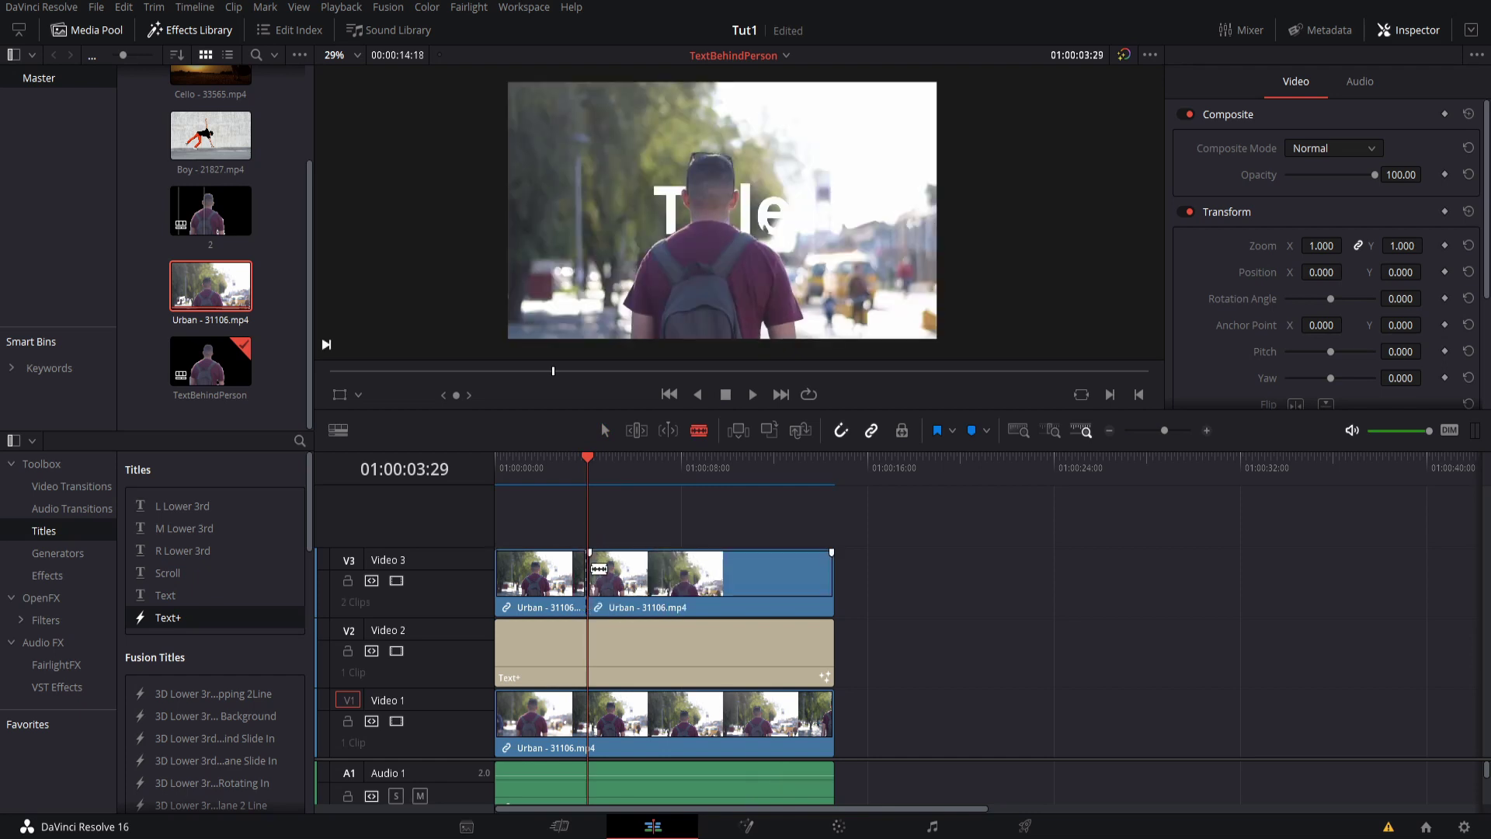
Disable the part of the keyed Video 3 clip that follows the cut
key(a)
click(655, 562)
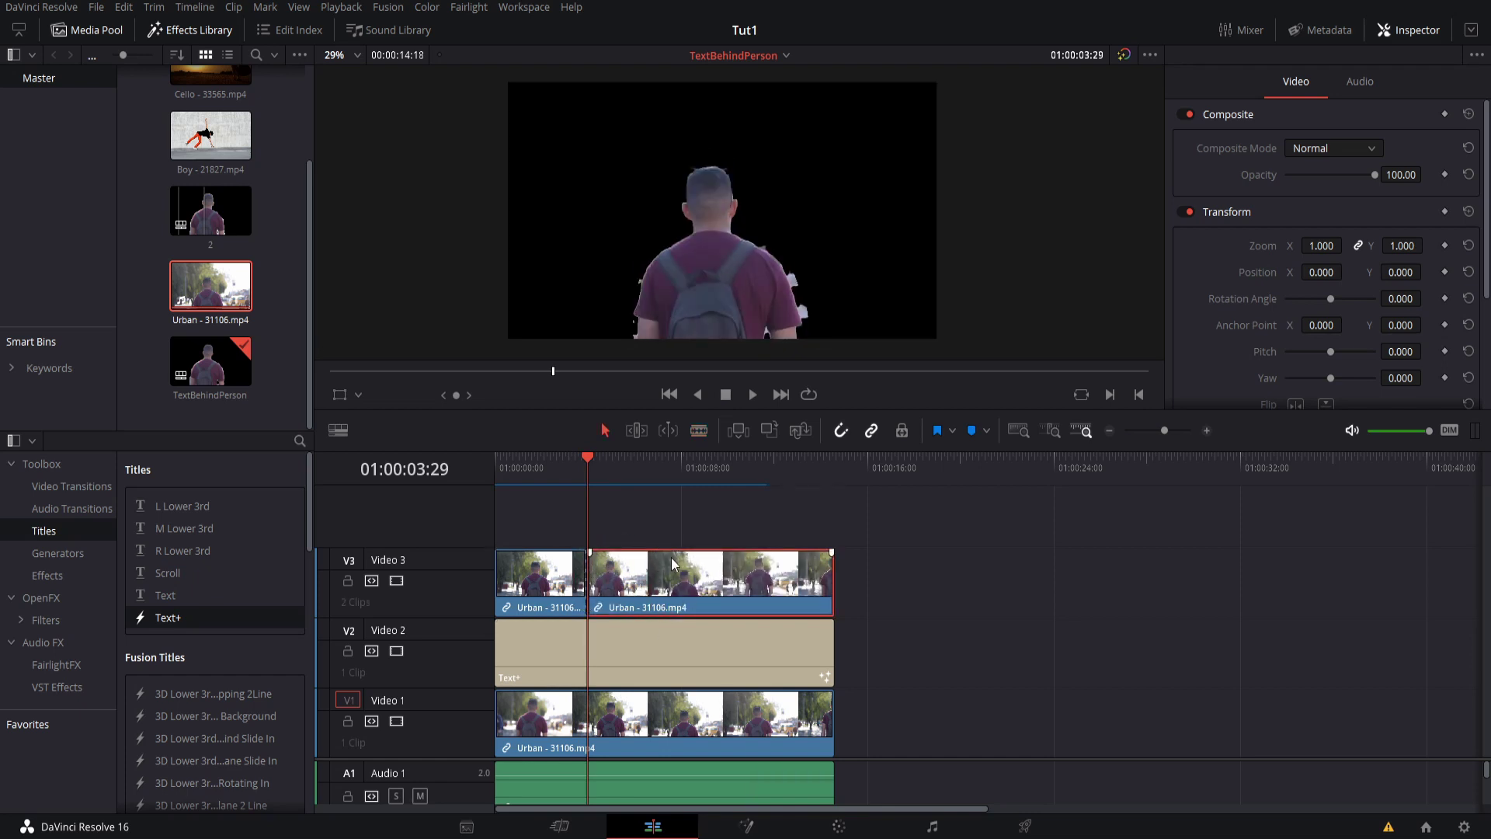
right_click(672, 564)
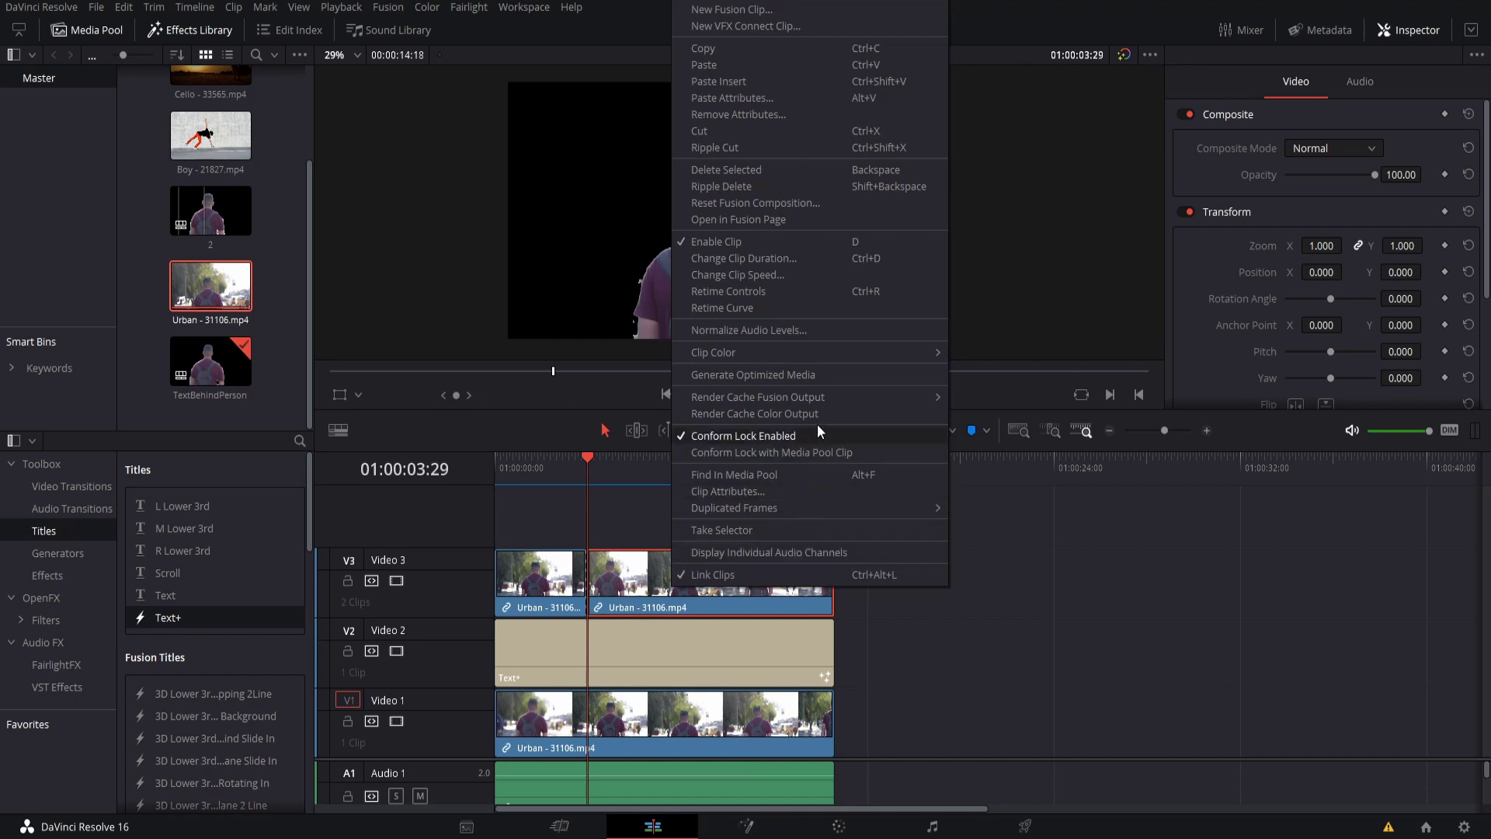
click(834, 244)
Add a keyframe for the Text+ title's layout Center at 01:00:02:28
click(566, 463)
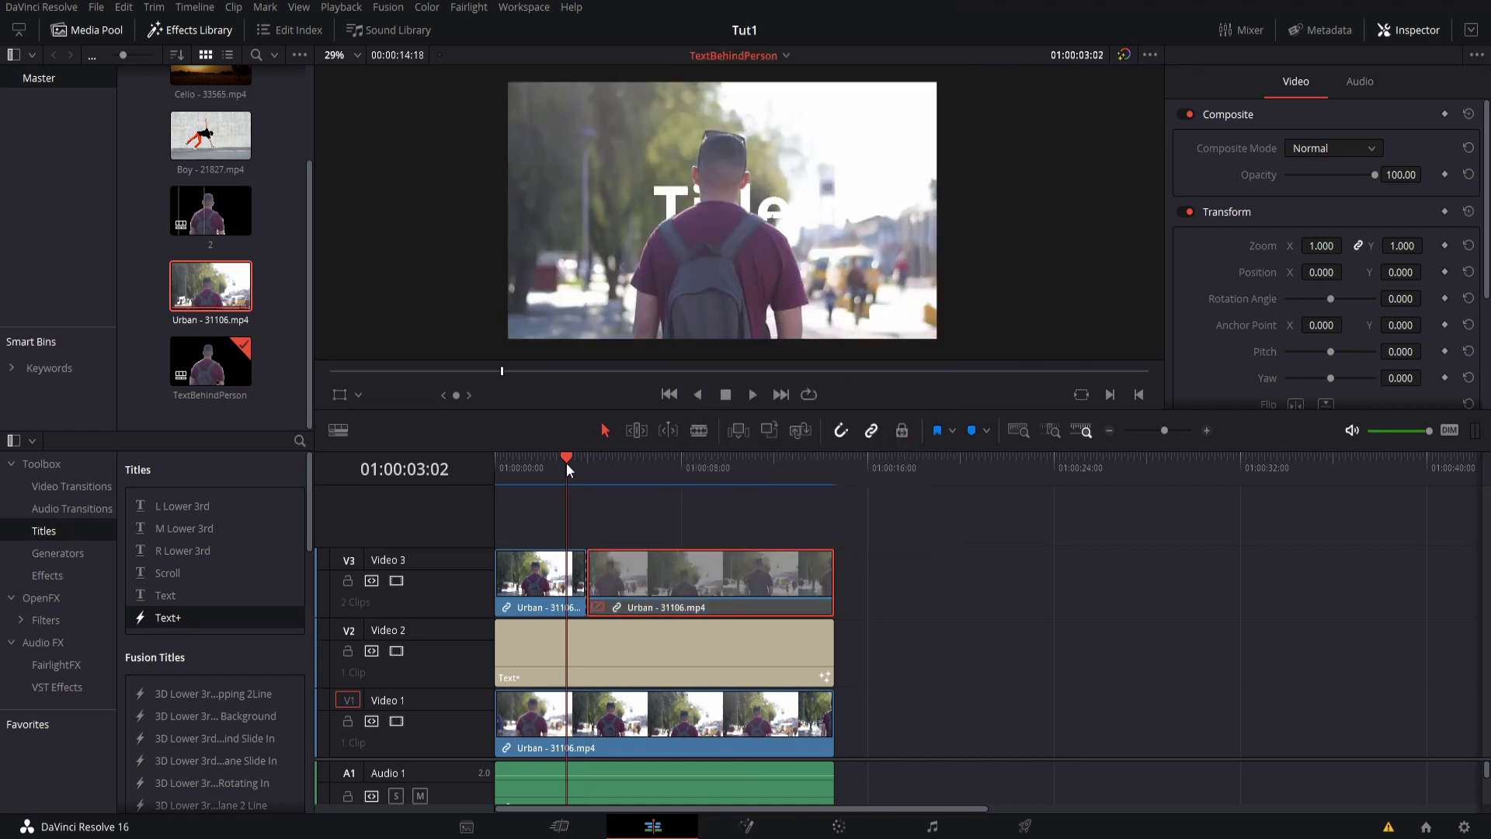
drag(561, 468, 563, 468)
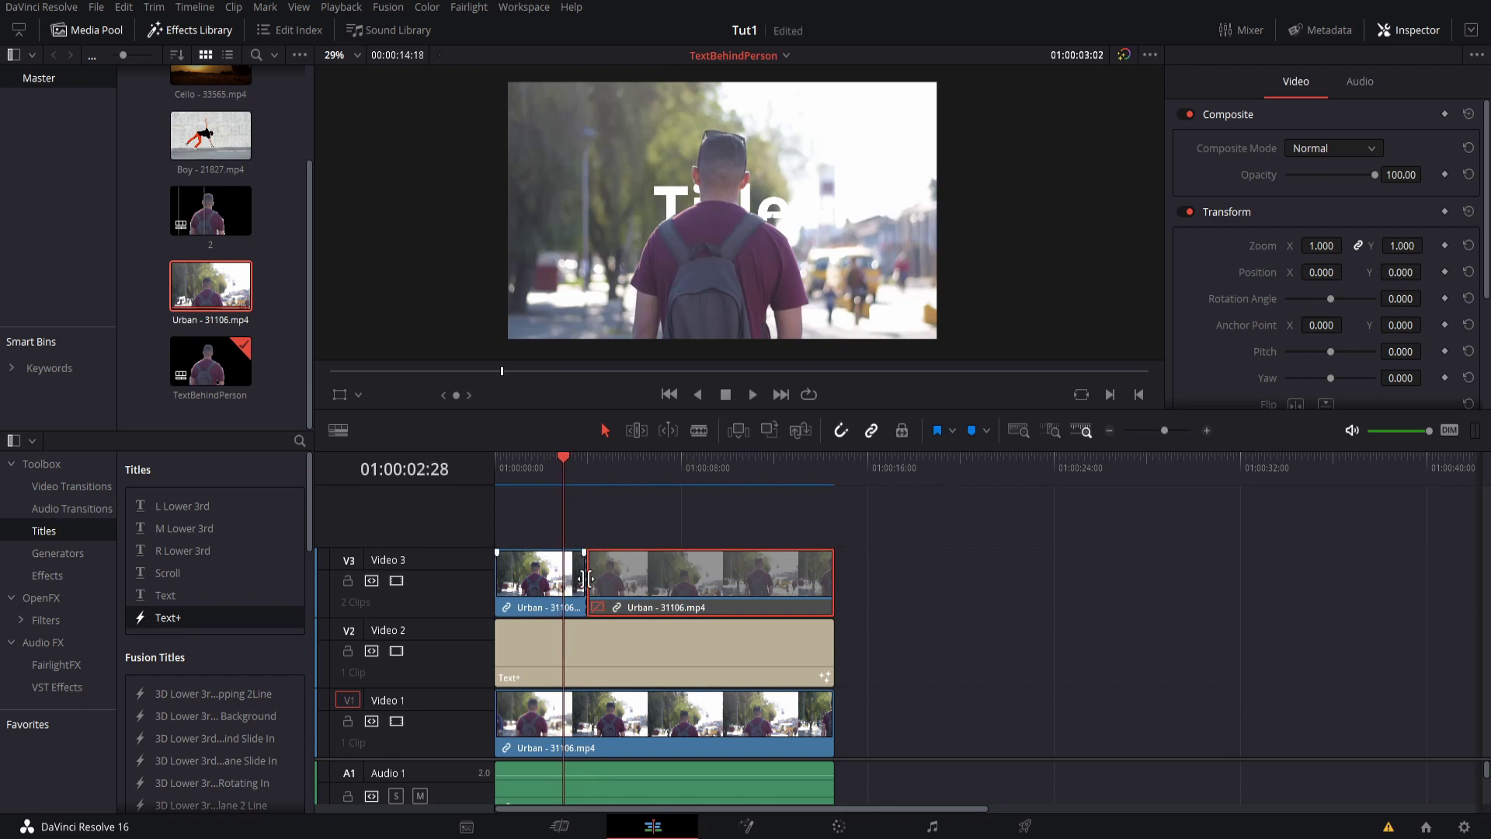
click(602, 655)
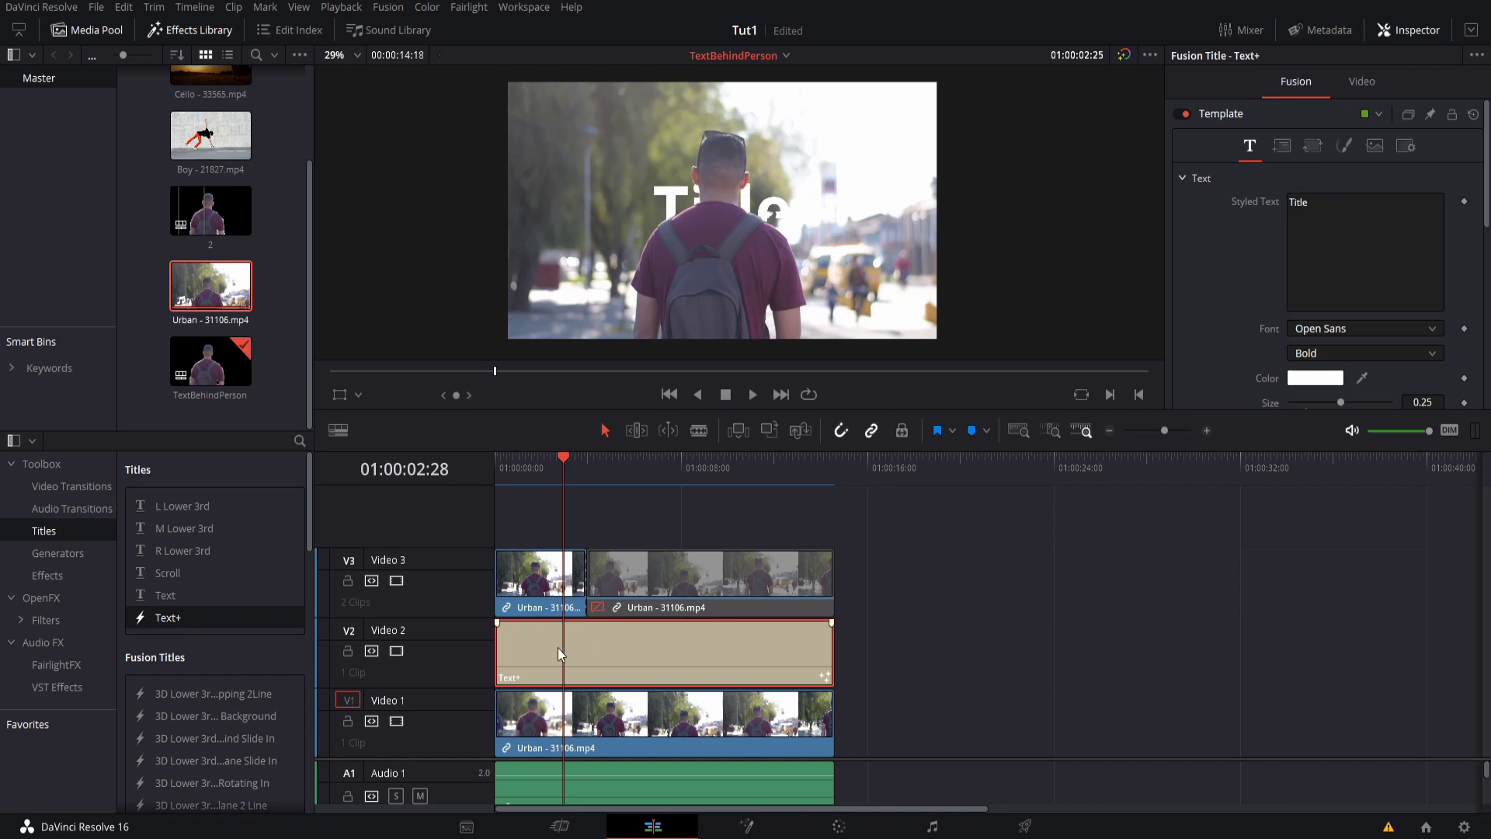
click(1282, 147)
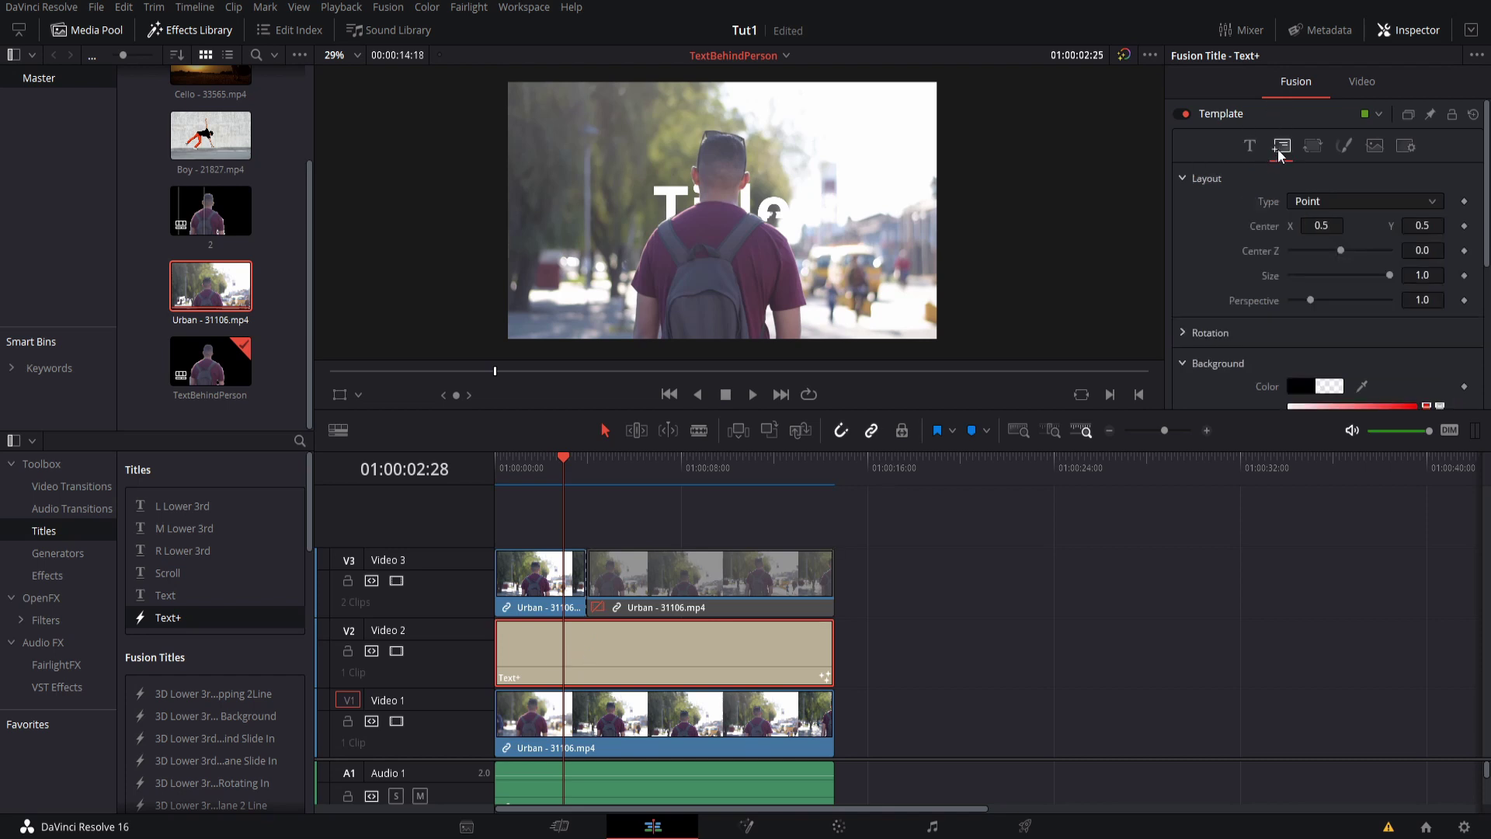
click(1464, 225)
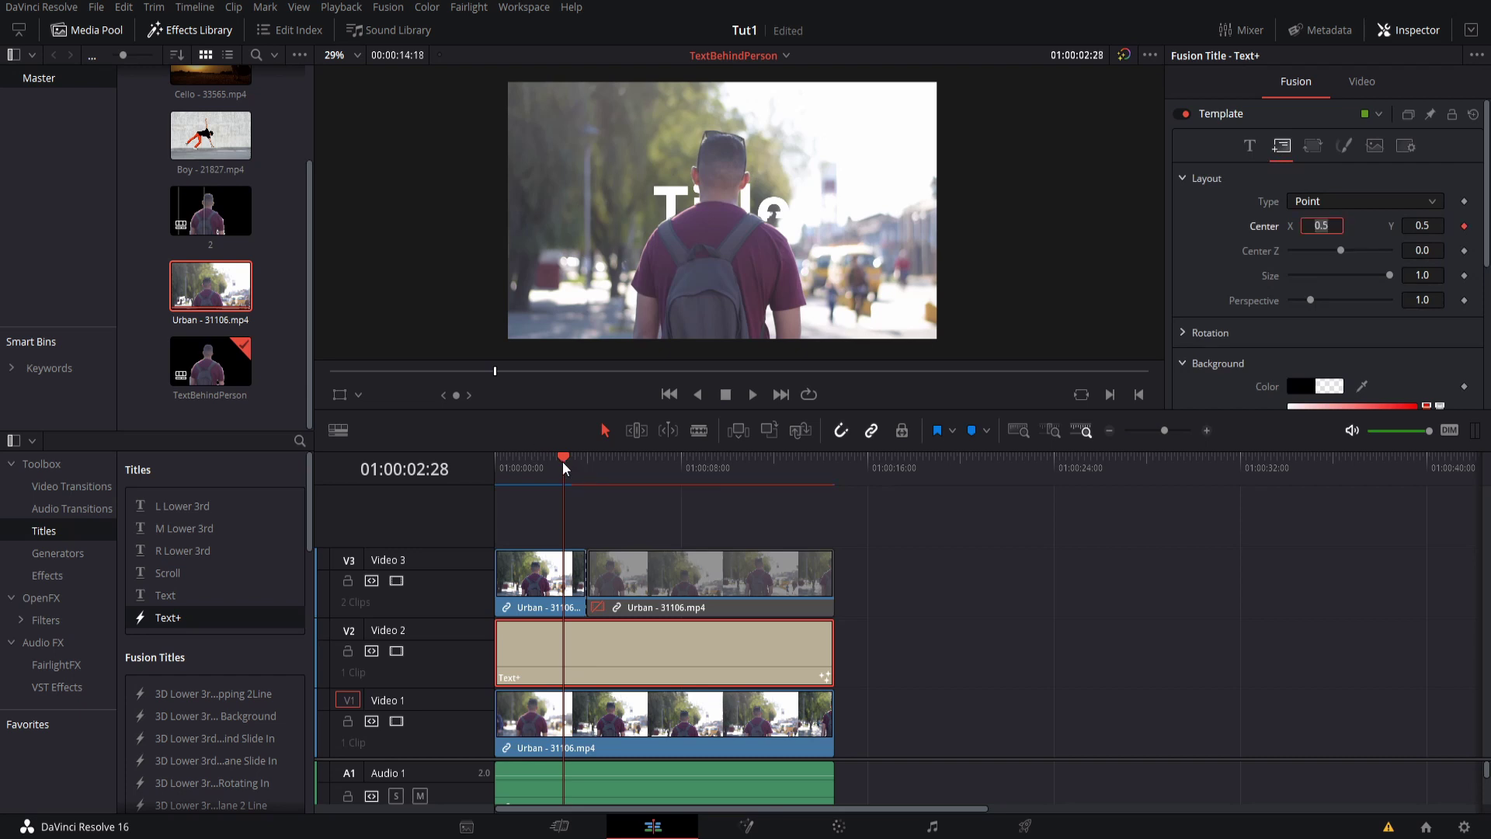
Keyframe the title's Center X at 0.804 at 01:00:03:29 and back at 0.5 at 01:00:05:16
drag(564, 468, 588, 468)
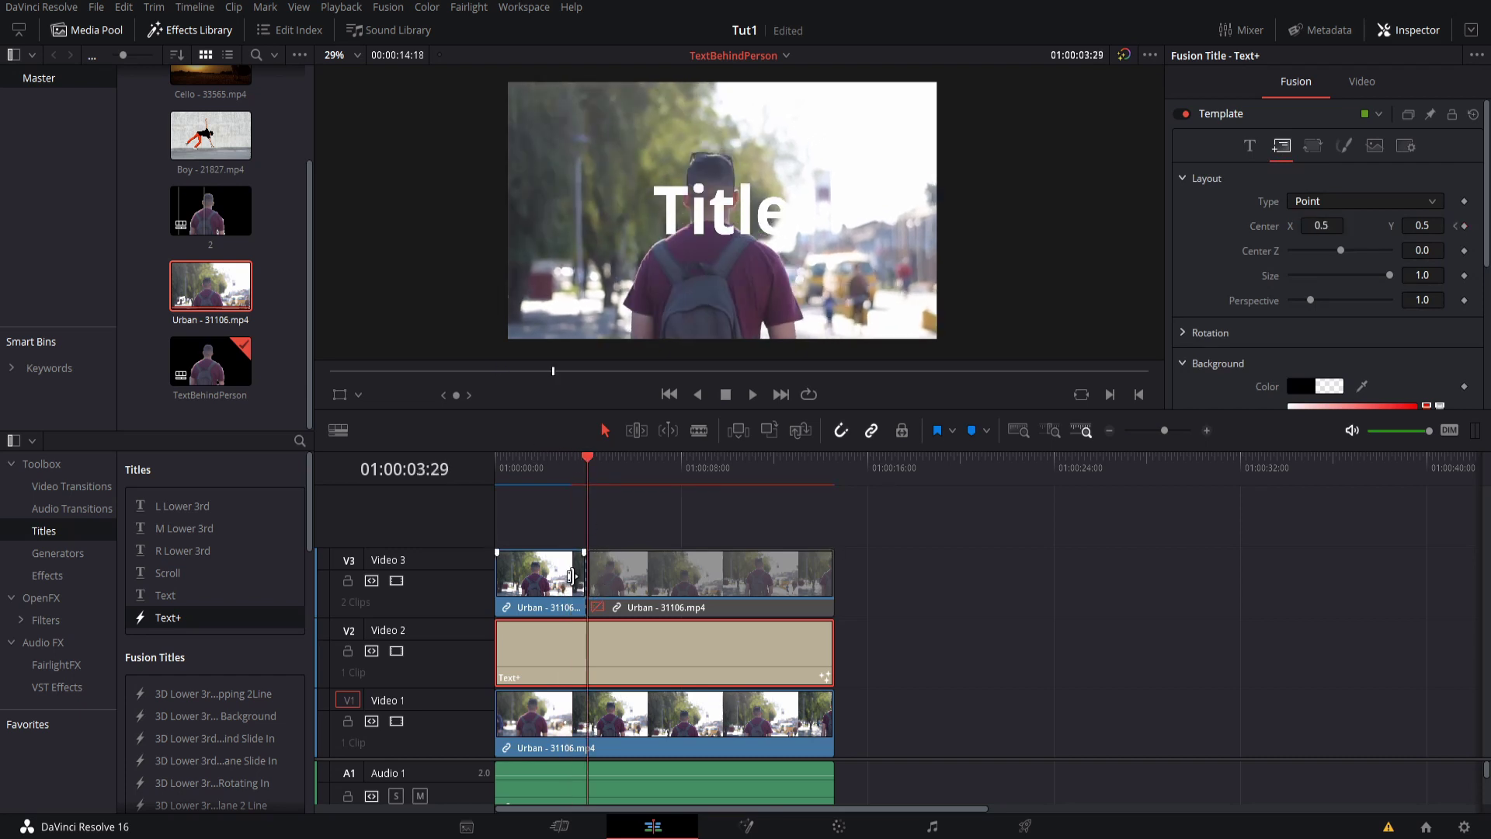
drag(1311, 226, 1476, 227)
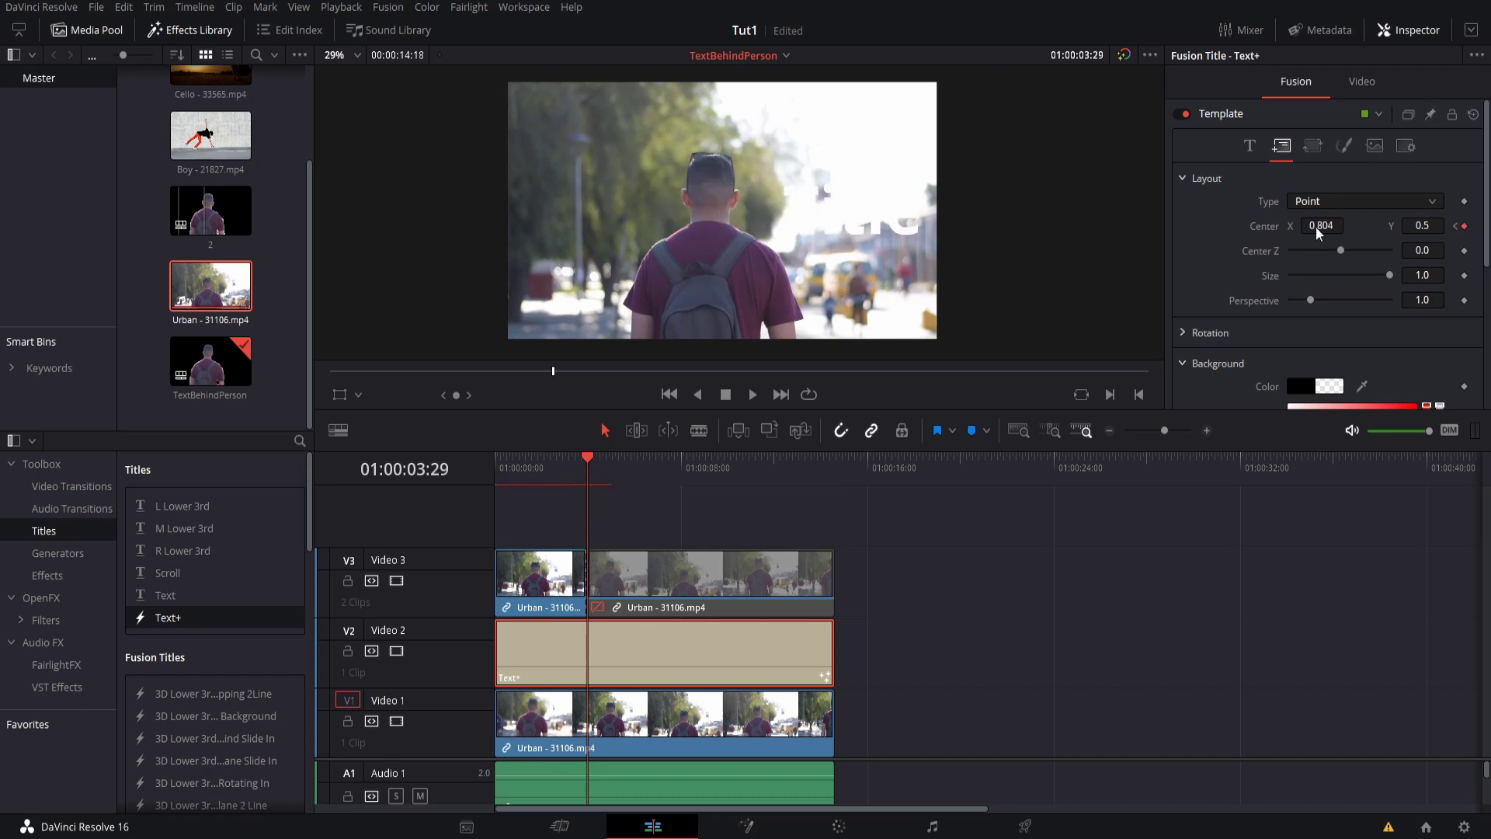
click(625, 467)
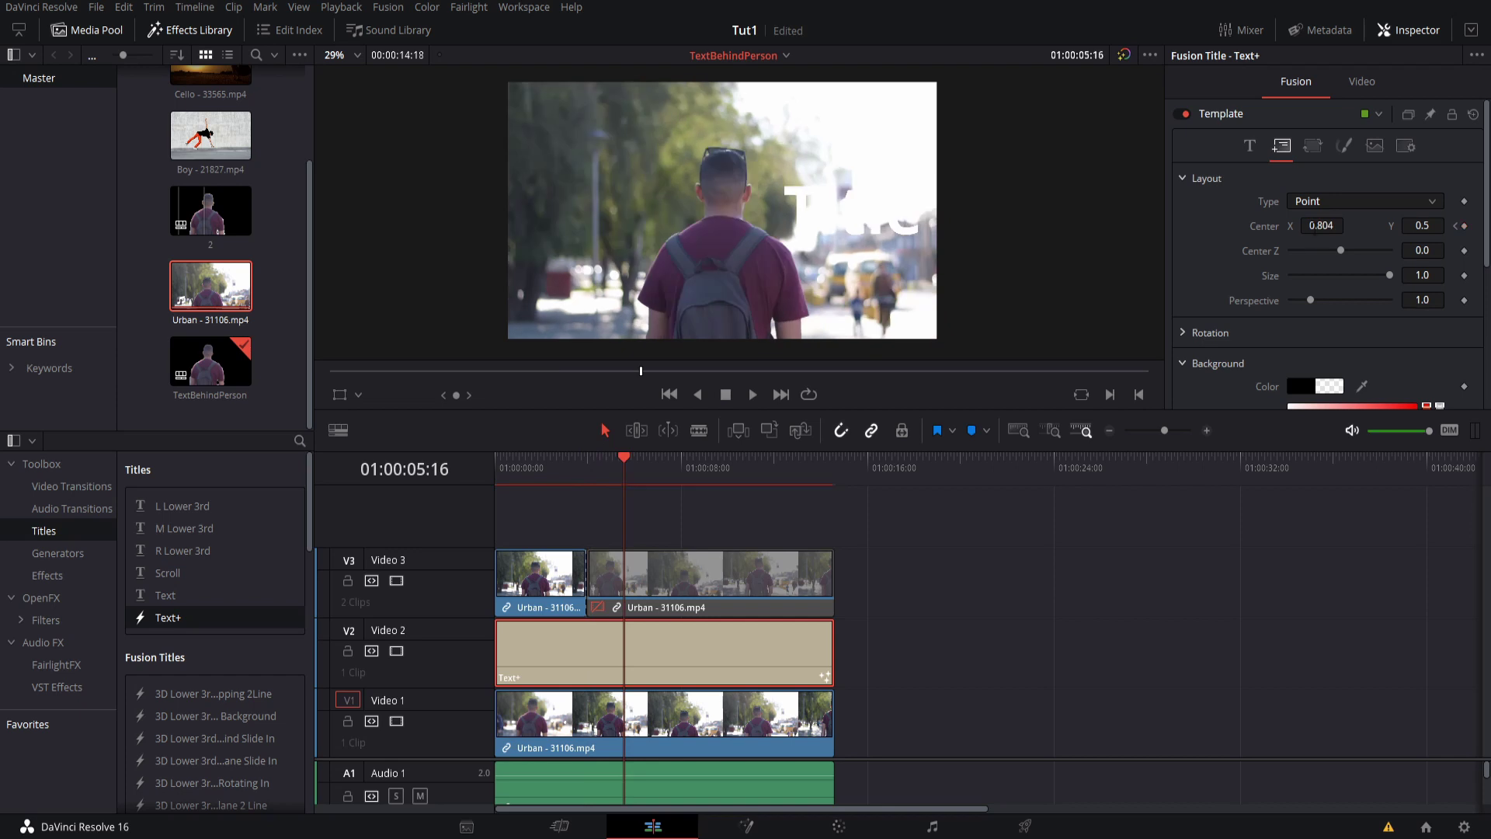
click(1323, 227)
text(0.5)
key(Tab)
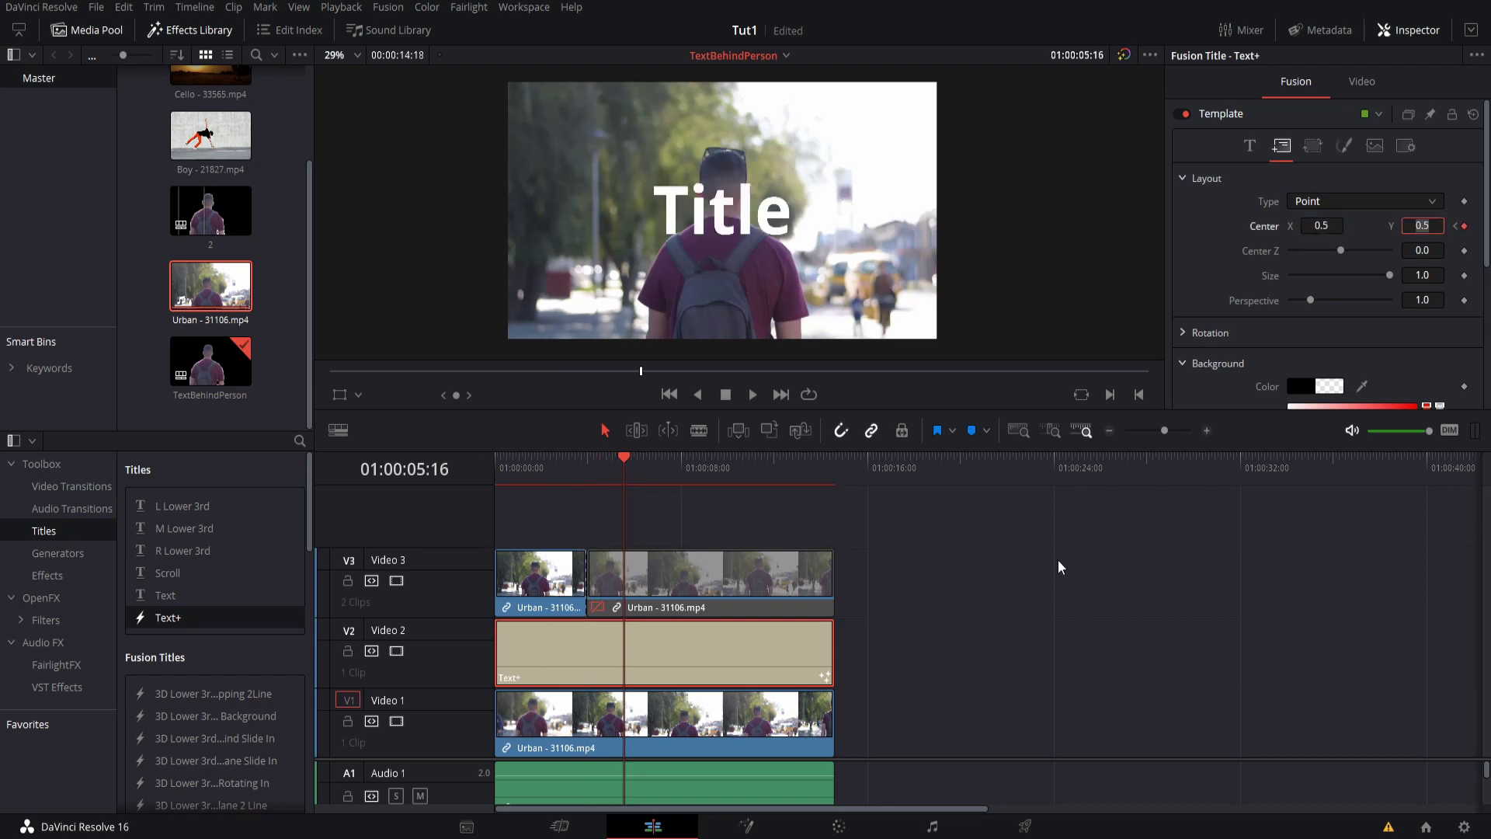
Play back the title's movement to check it and set the playhead to 01:00:03:25
click(1456, 227)
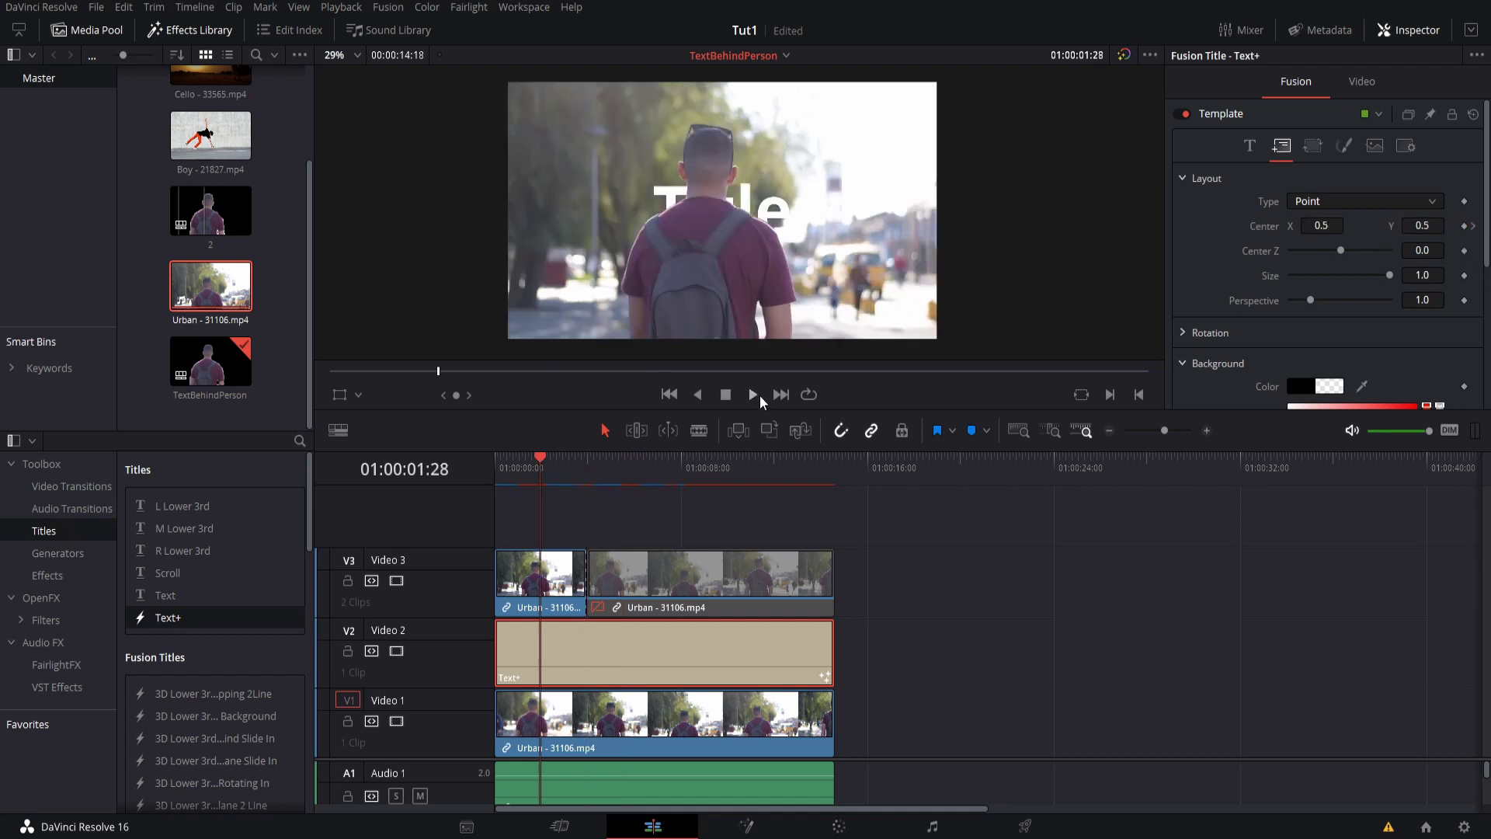
click(762, 401)
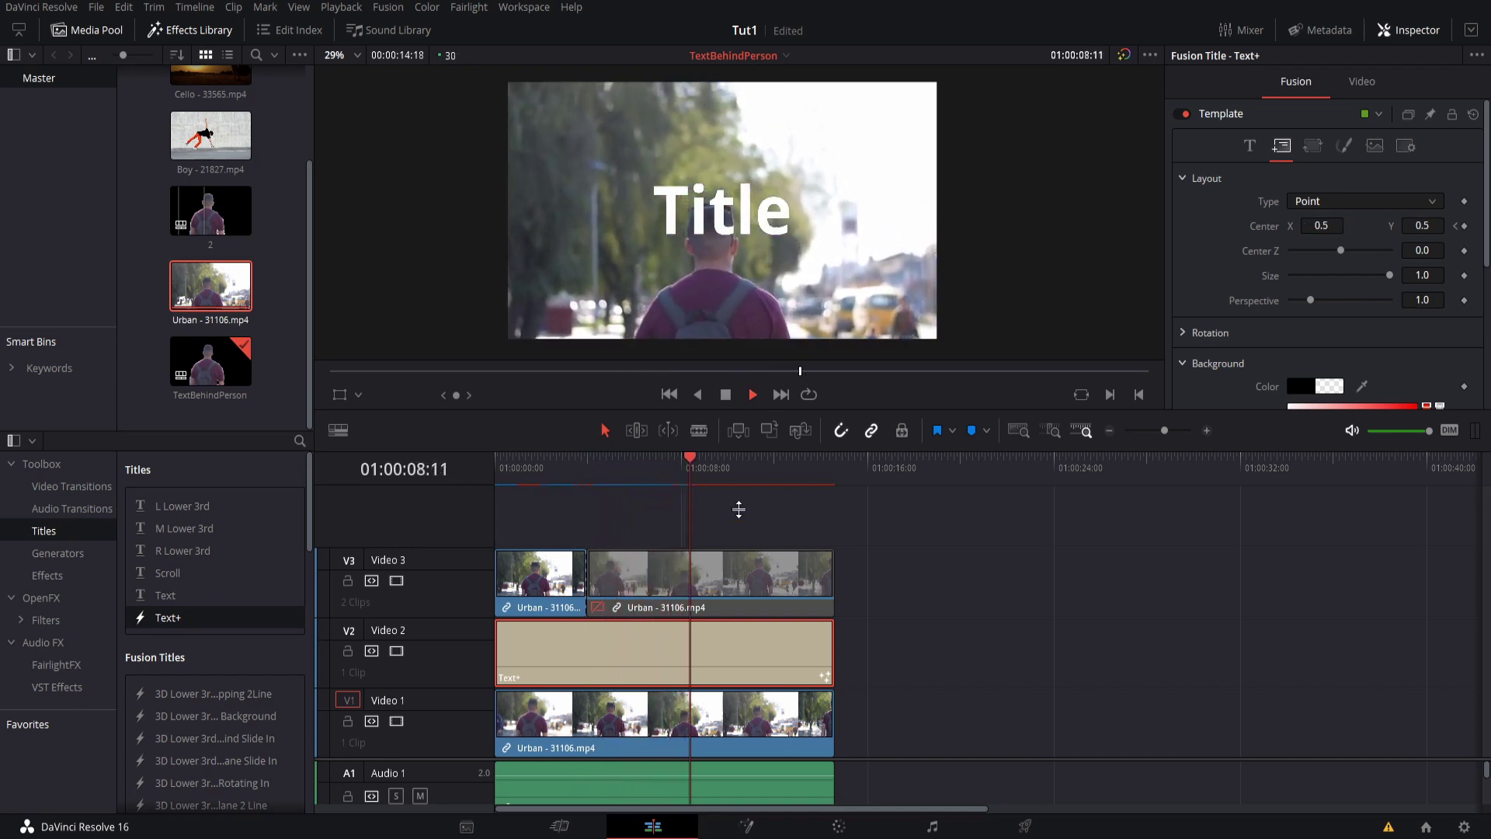
click(582, 461)
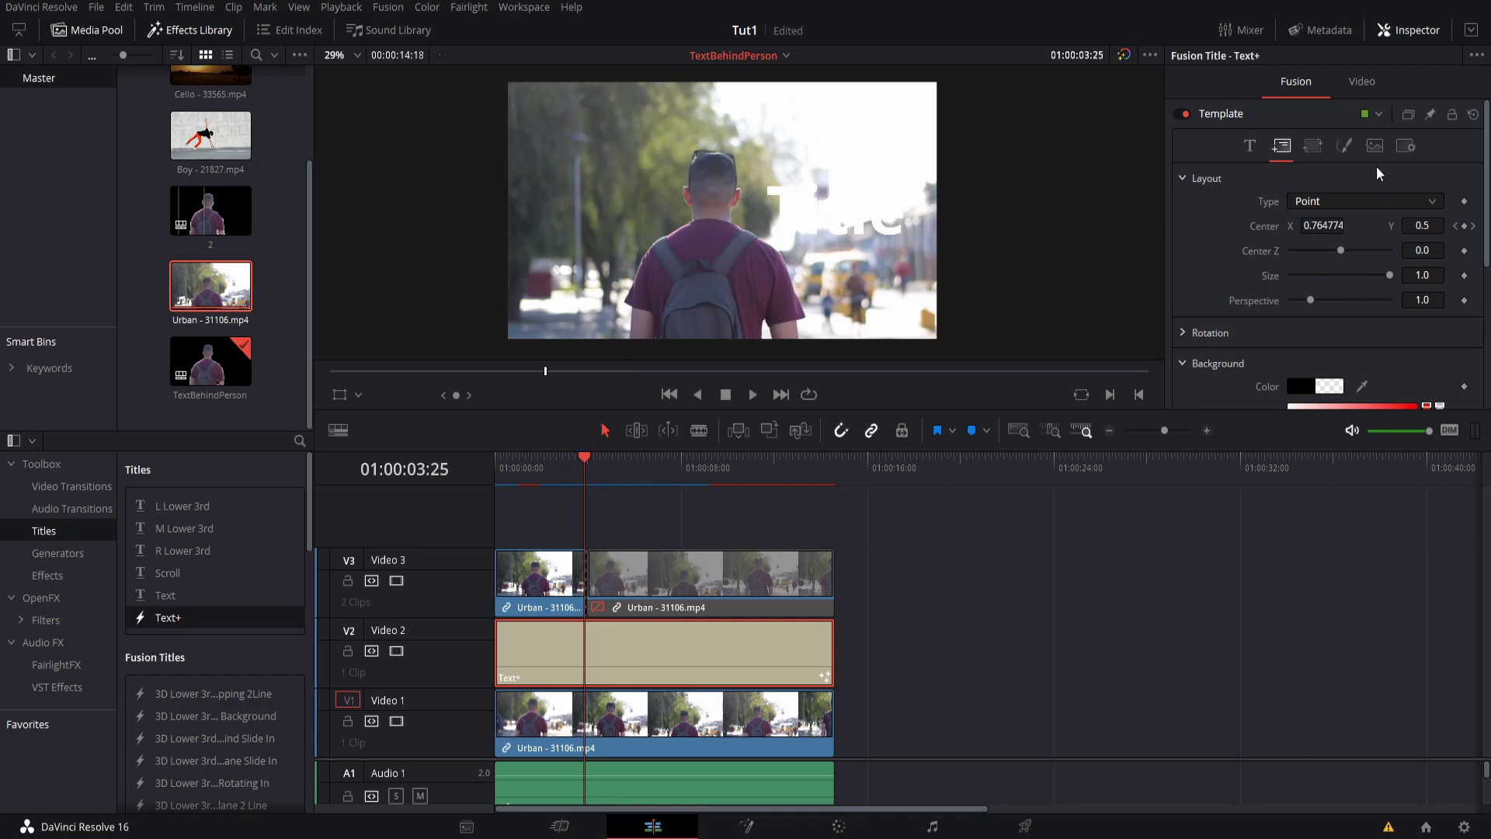
Enable shading element 3, Black Shadow, on the Text+ title
click(1339, 153)
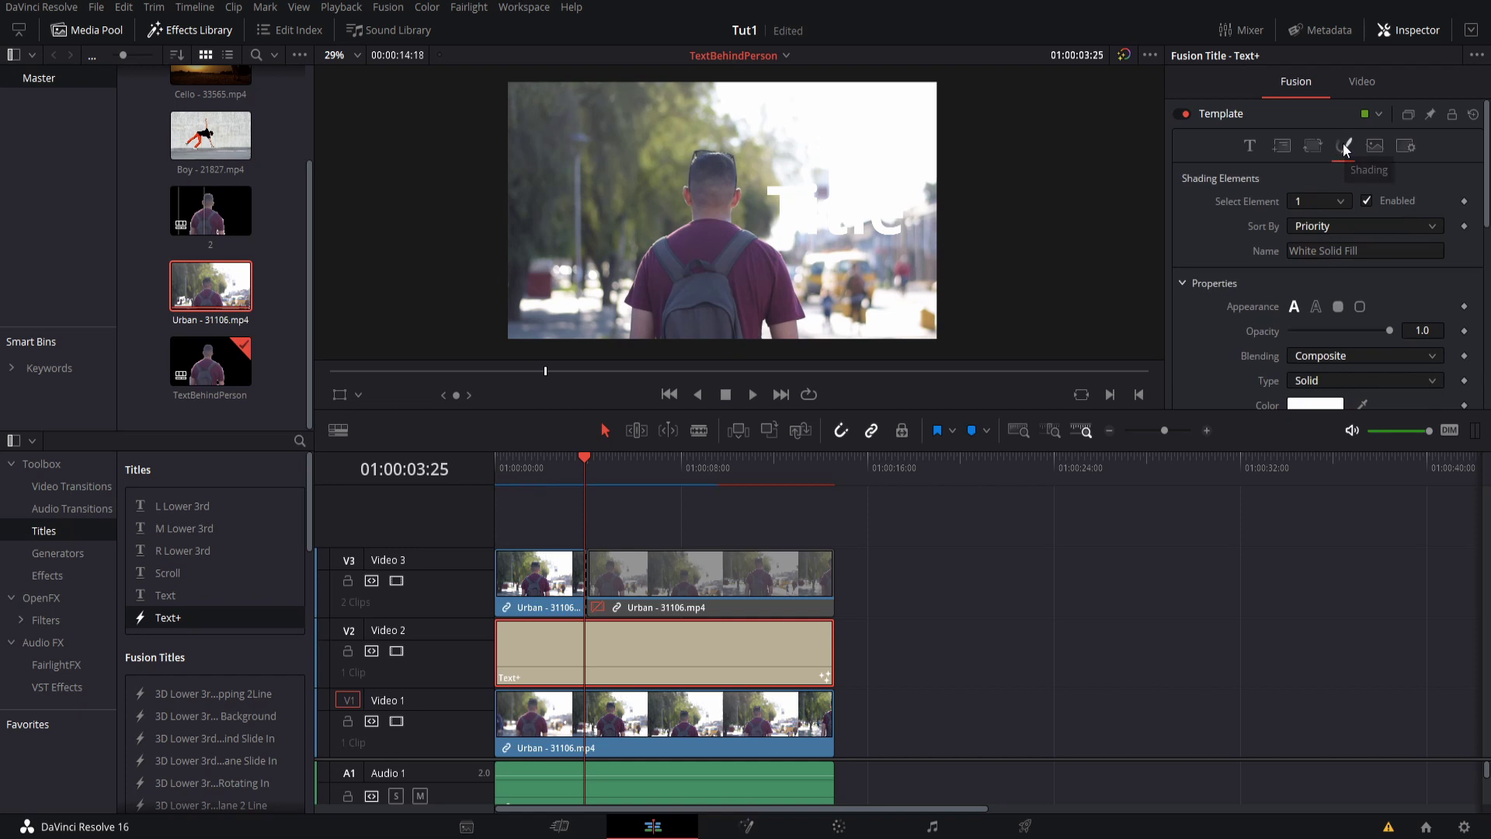
click(1341, 203)
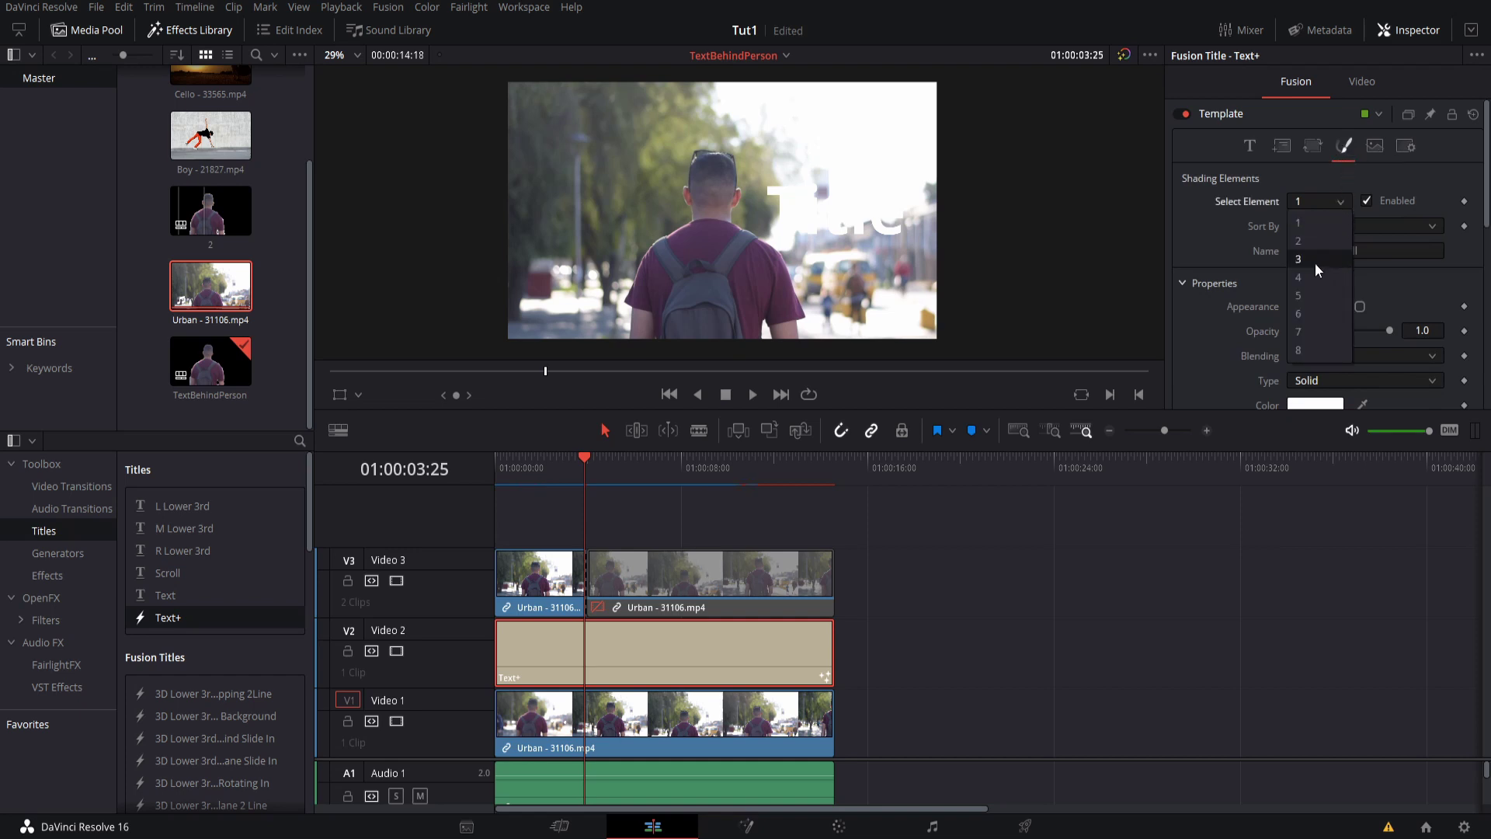
click(1350, 249)
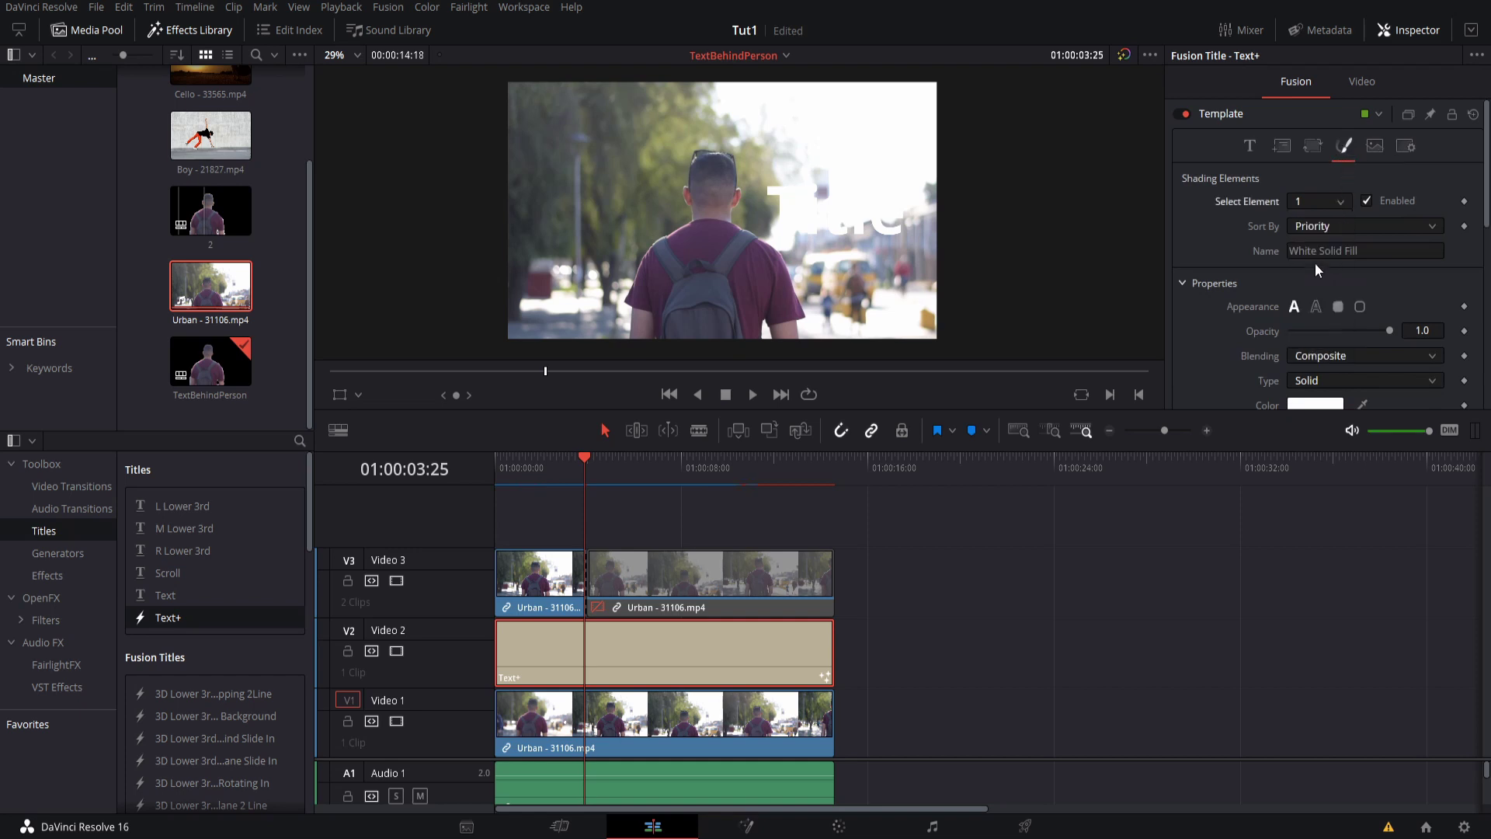
click(1366, 200)
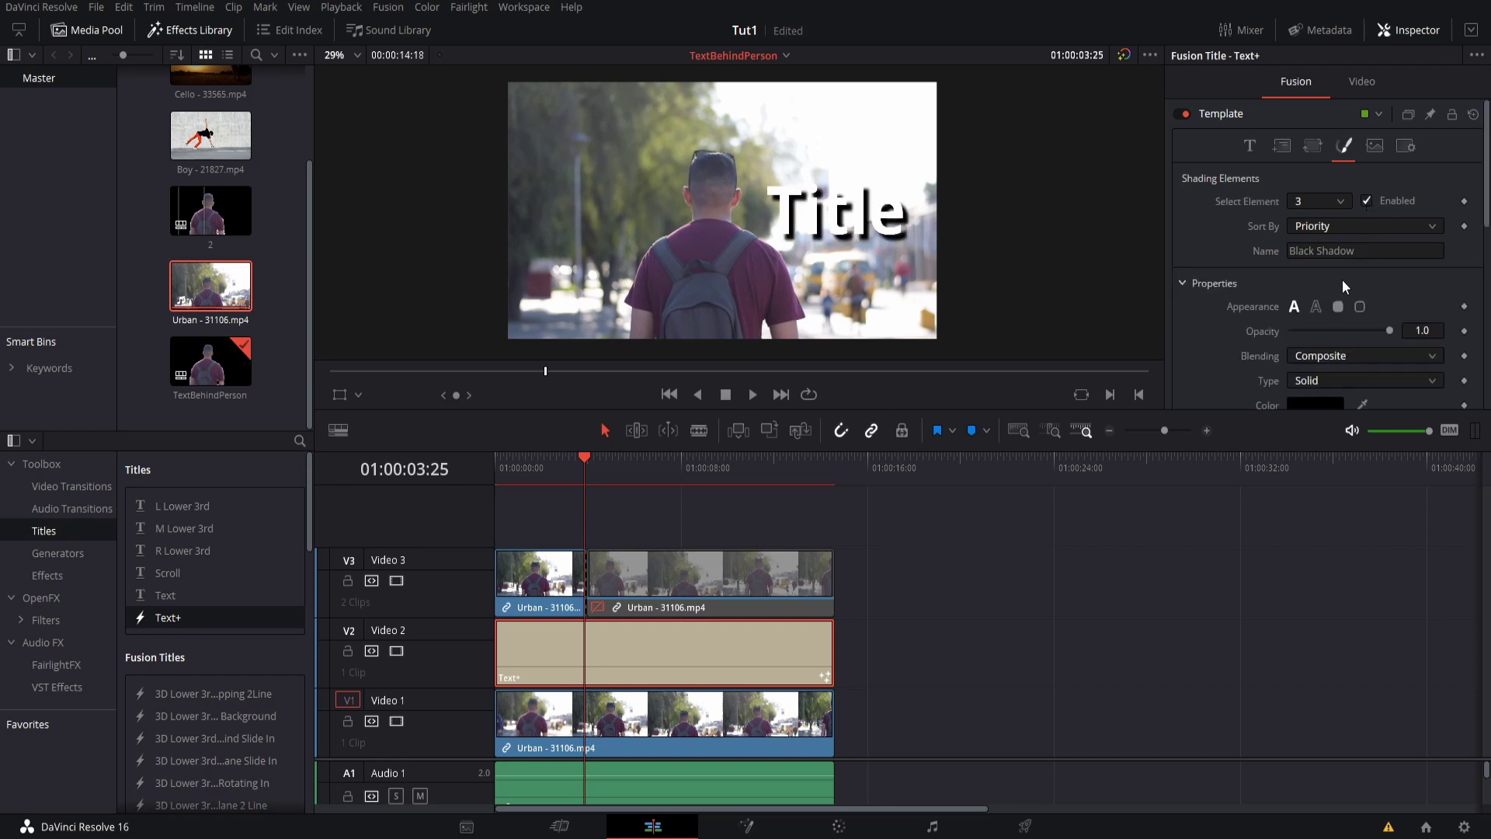
Set the black shadow's softness to about 2.87 on X and 2.4 on Y
scroll(1215, 295, down, 5)
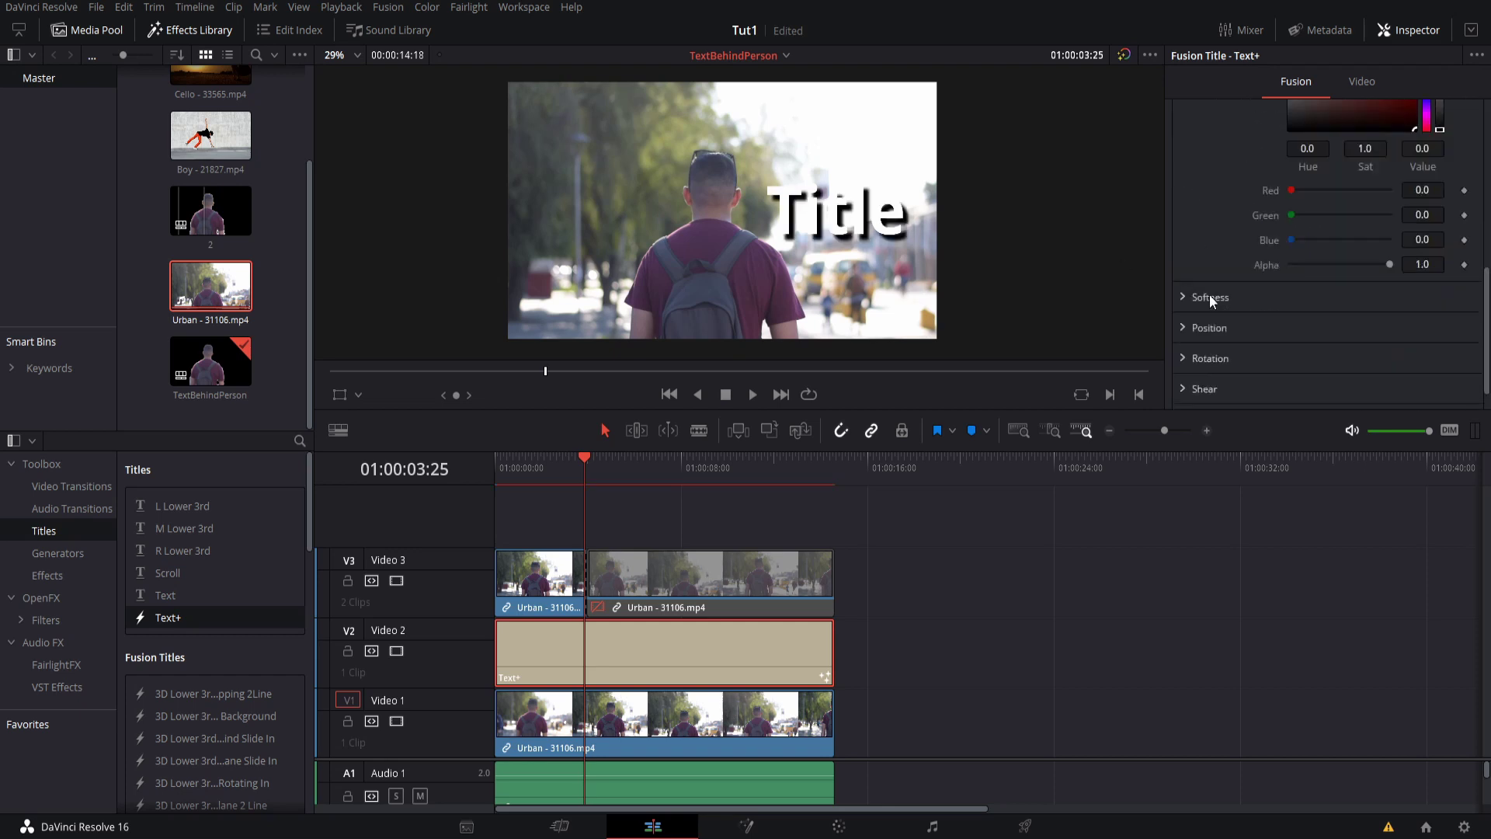
scroll(1193, 296, down, 2)
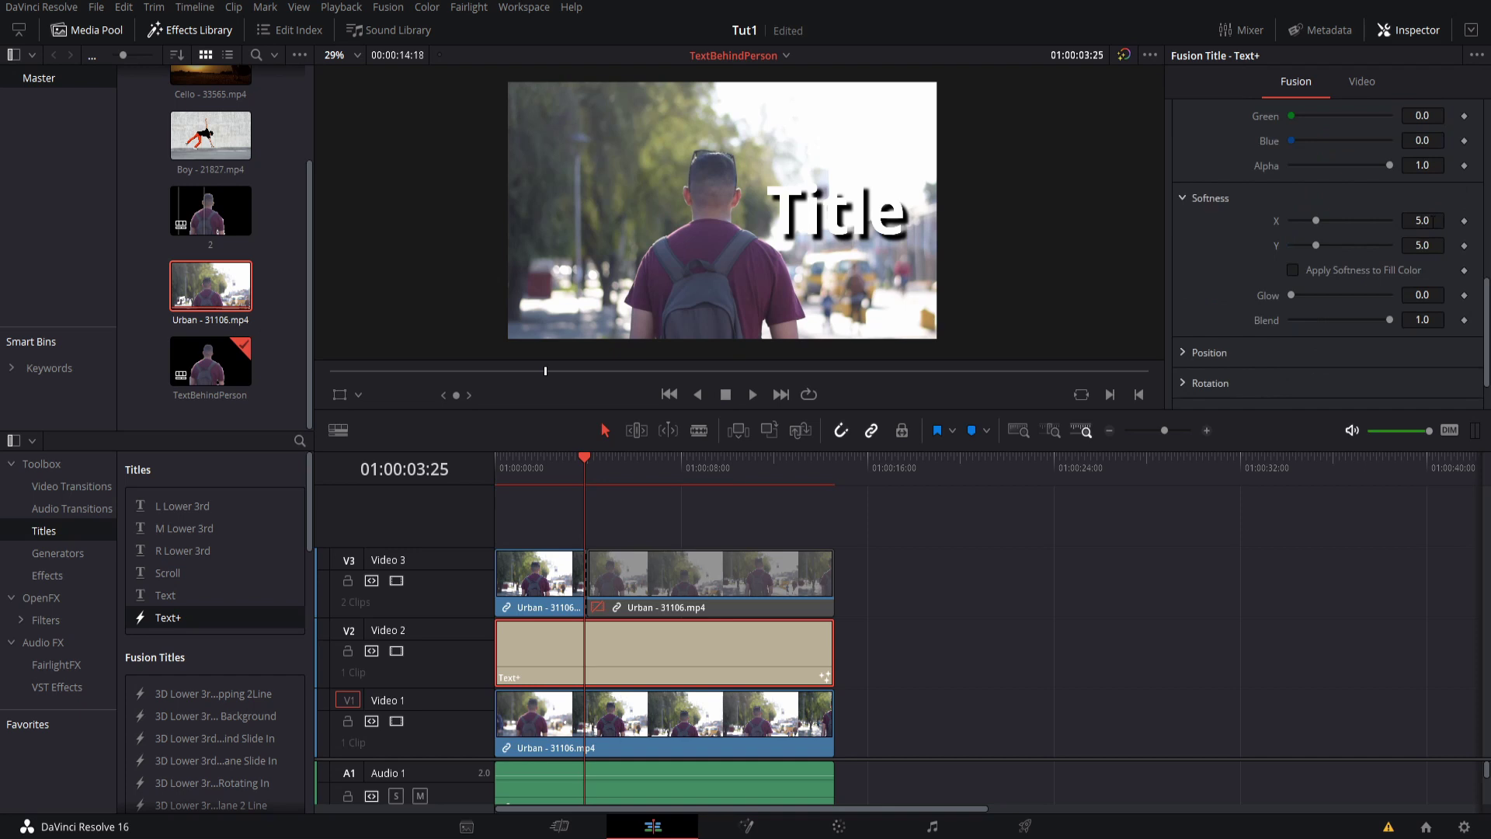
drag(1435, 222, 1347, 246)
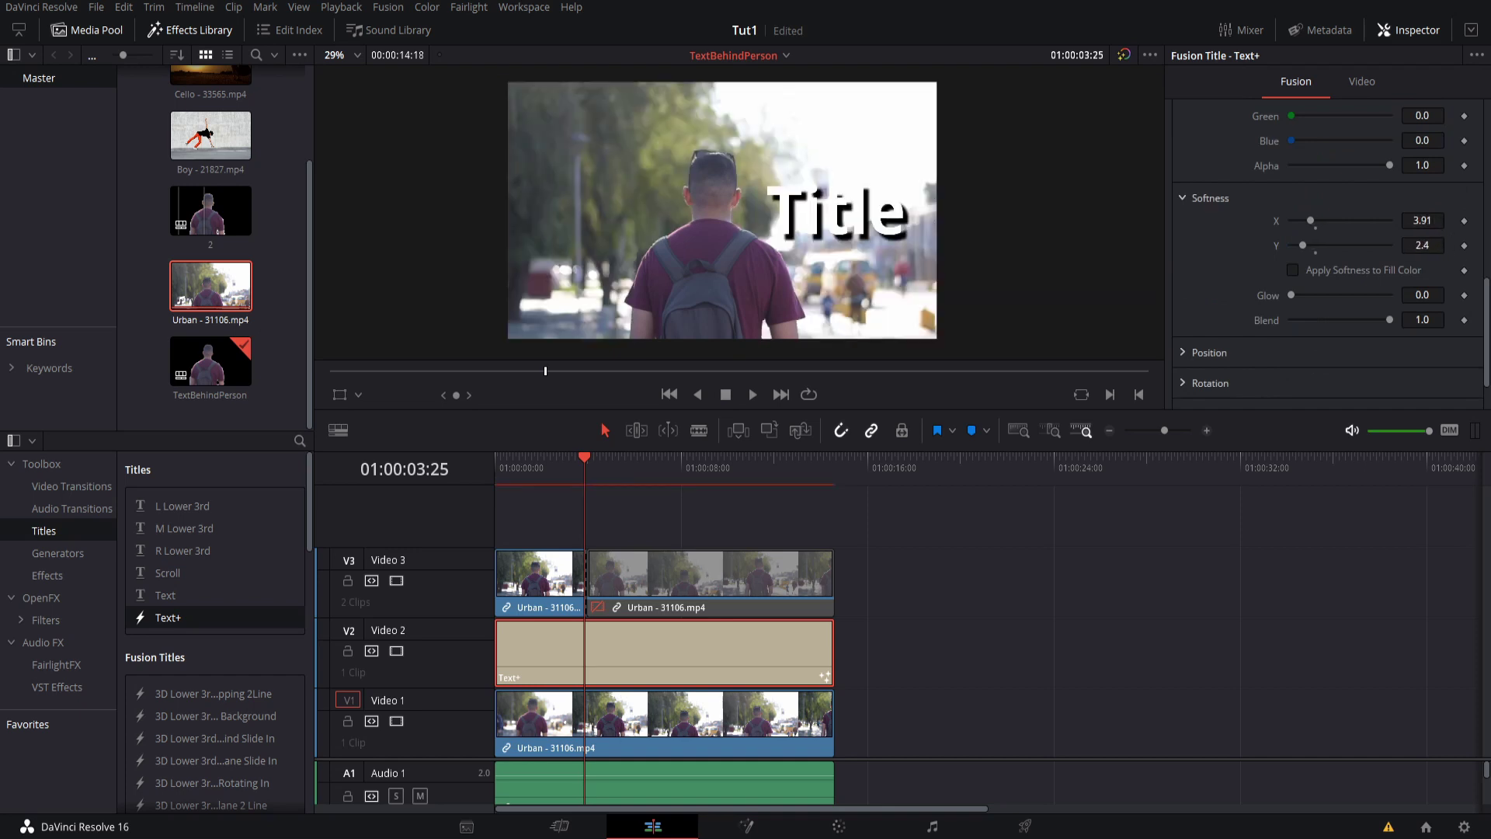
Set the black shadow's position offset to X 0.03 and Y -0.031, and play the timeline to check the result
click(1182, 351)
scroll(1399, 348, down, 2)
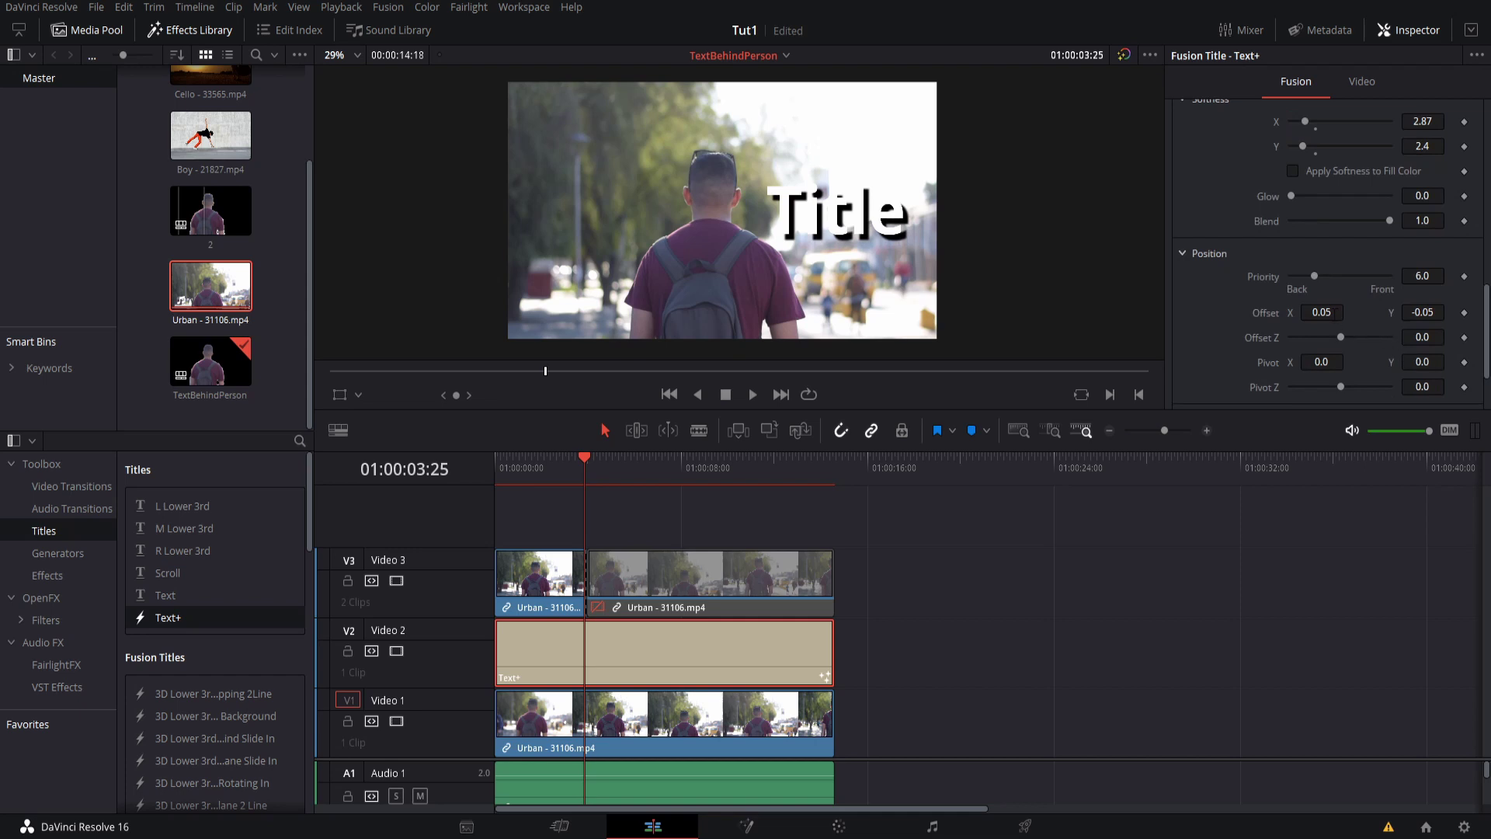
drag(1322, 312, 1318, 312)
drag(1423, 312, 1421, 312)
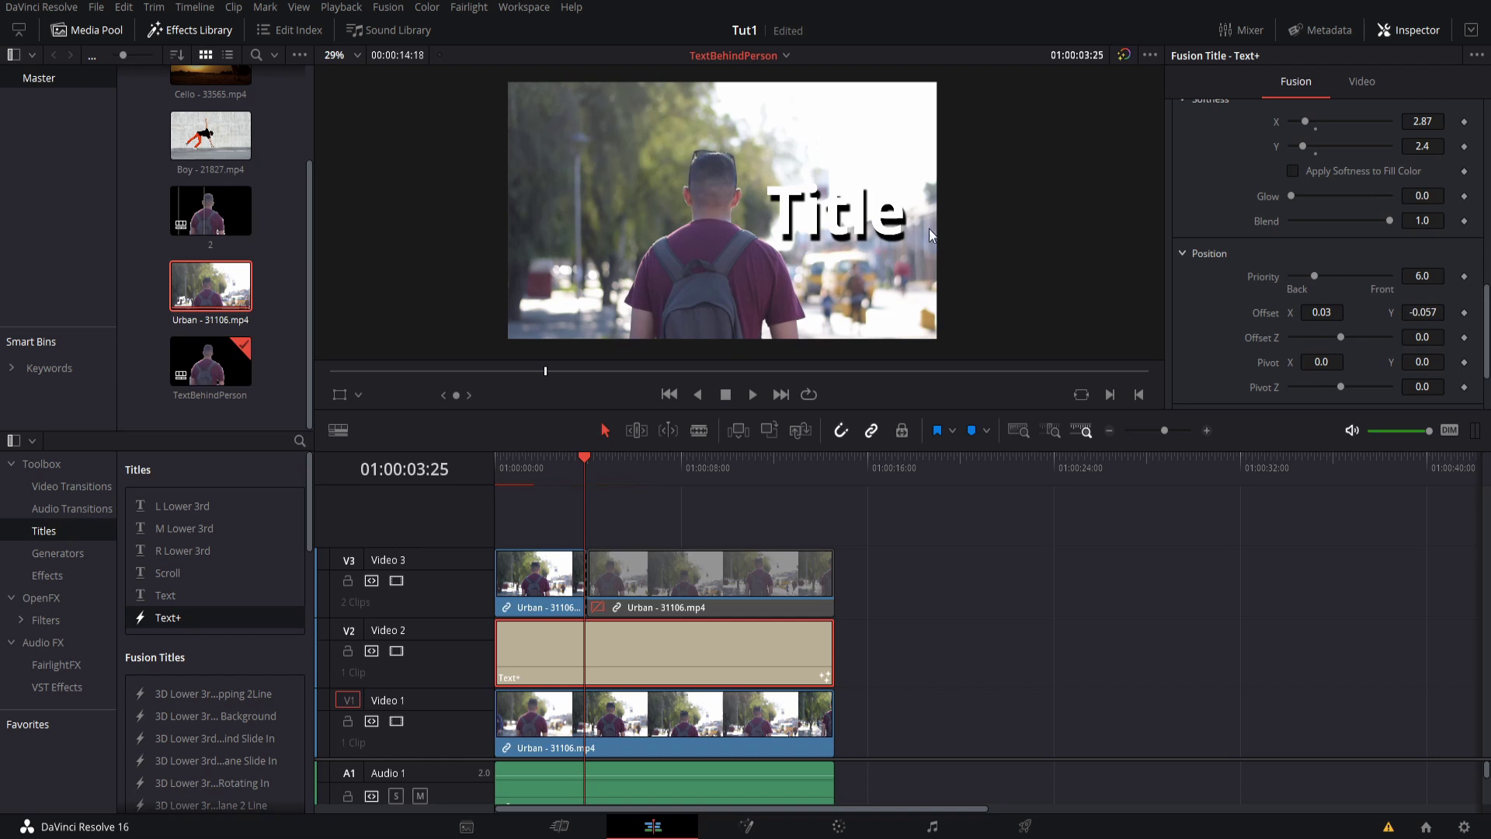
click(754, 396)
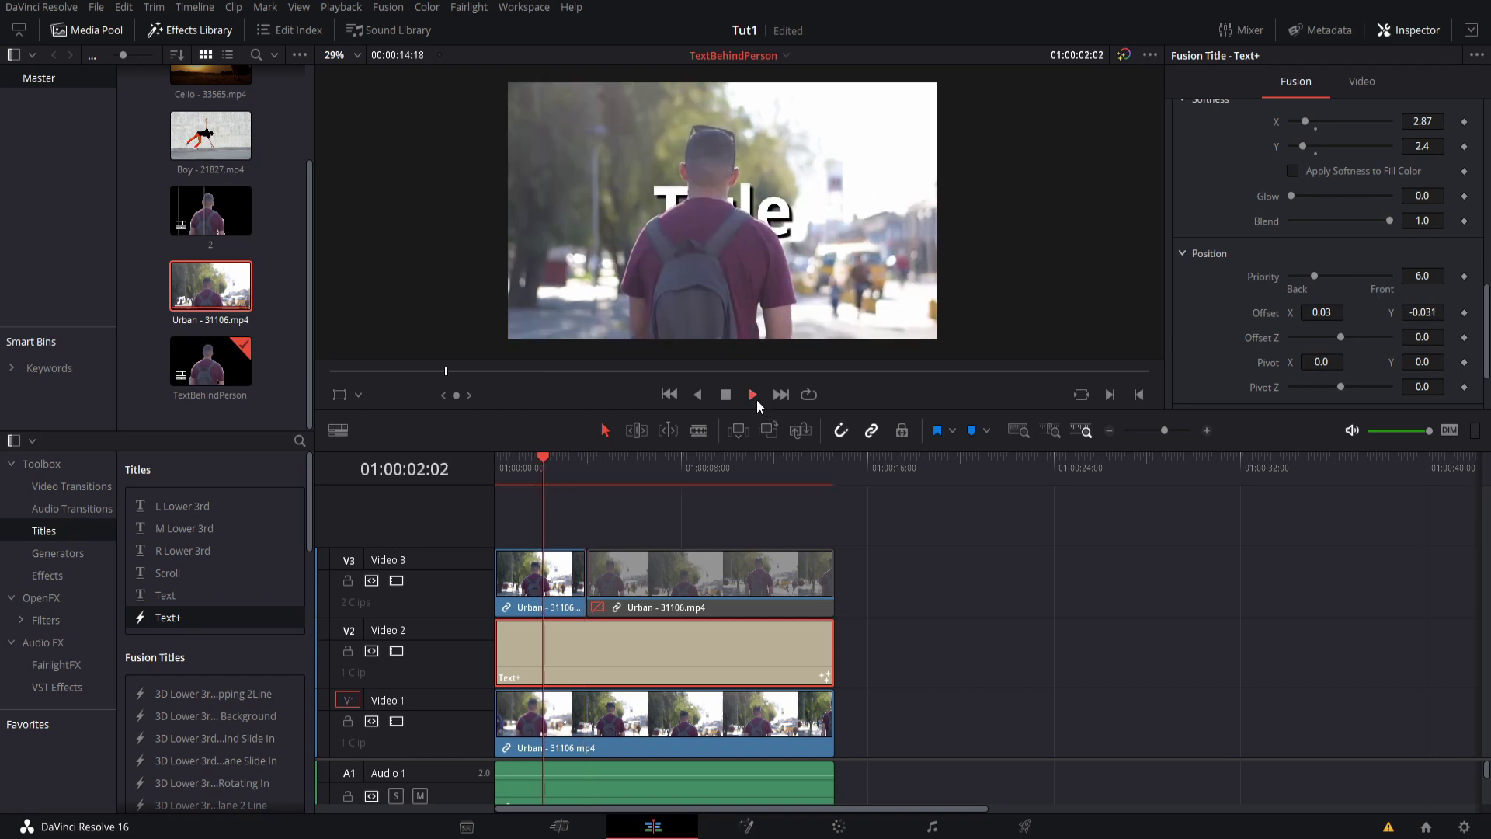